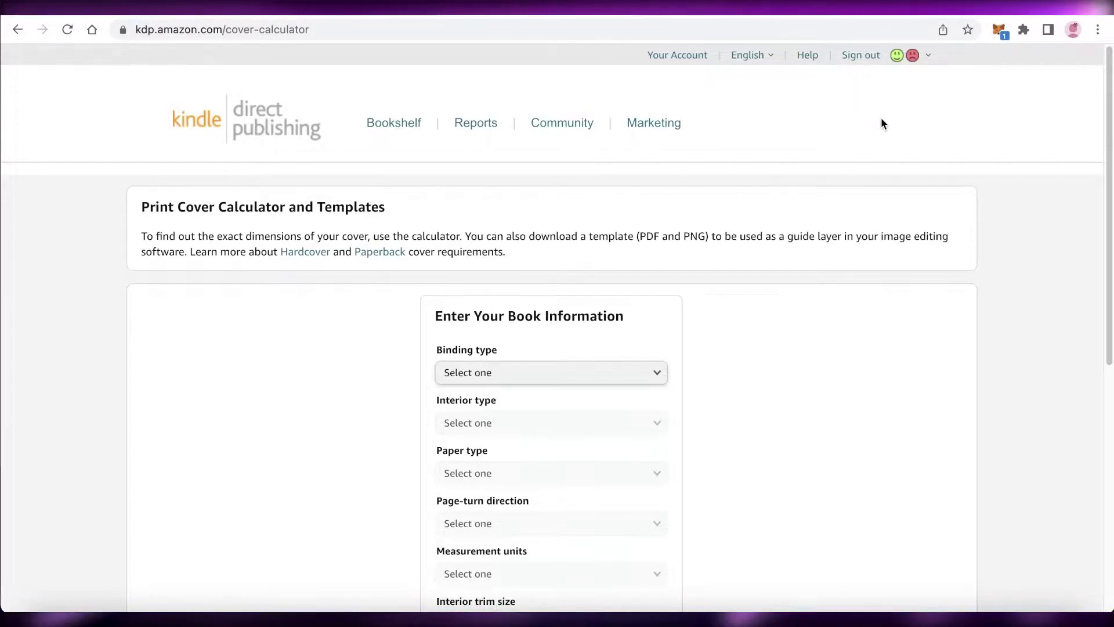
Look over the KDP cover calculator's book information form and the recent designs on the Canva home page
scroll(883, 119, "down", 3)
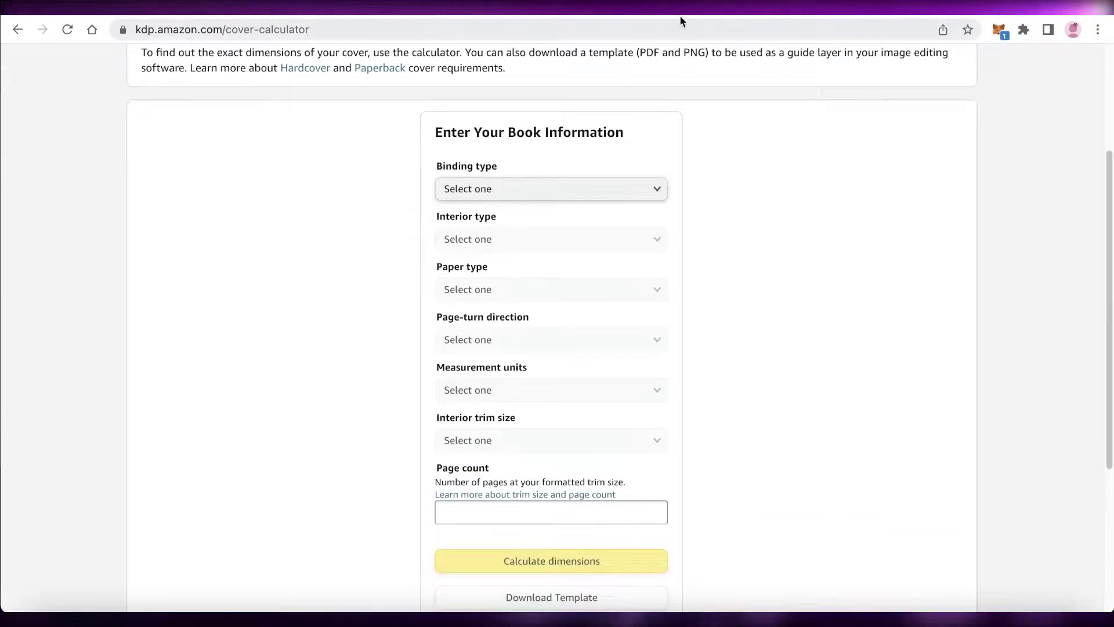
left_click(680, 15)
scroll(764, 210, "down", 20)
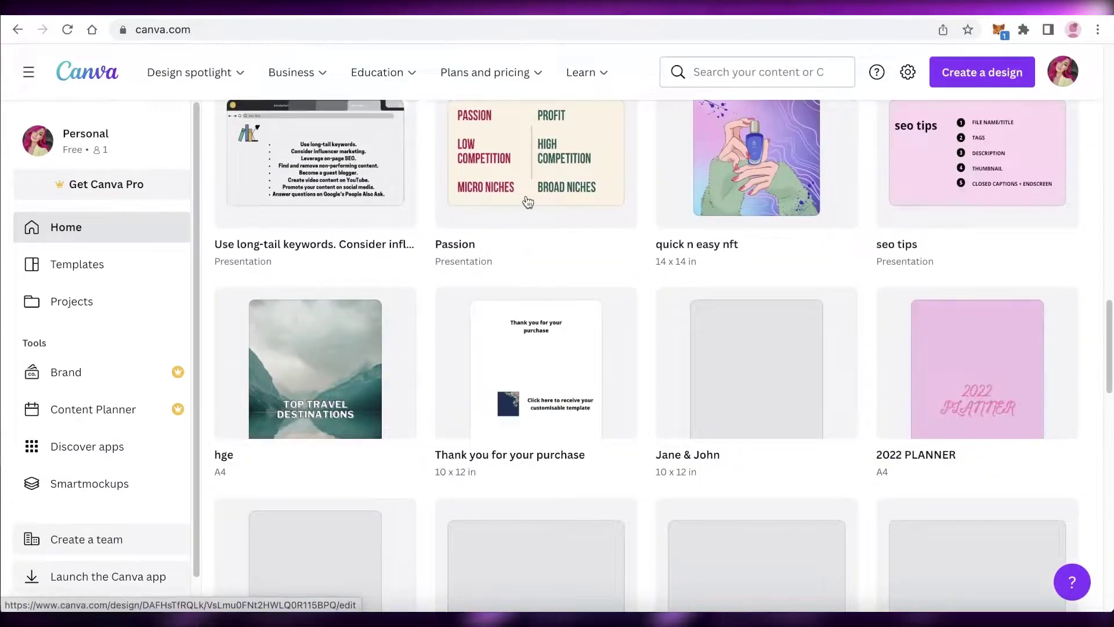
scroll(875, 224, "down", 3)
scroll(674, 210, "up", 7)
scroll(670, 203, "up", 15)
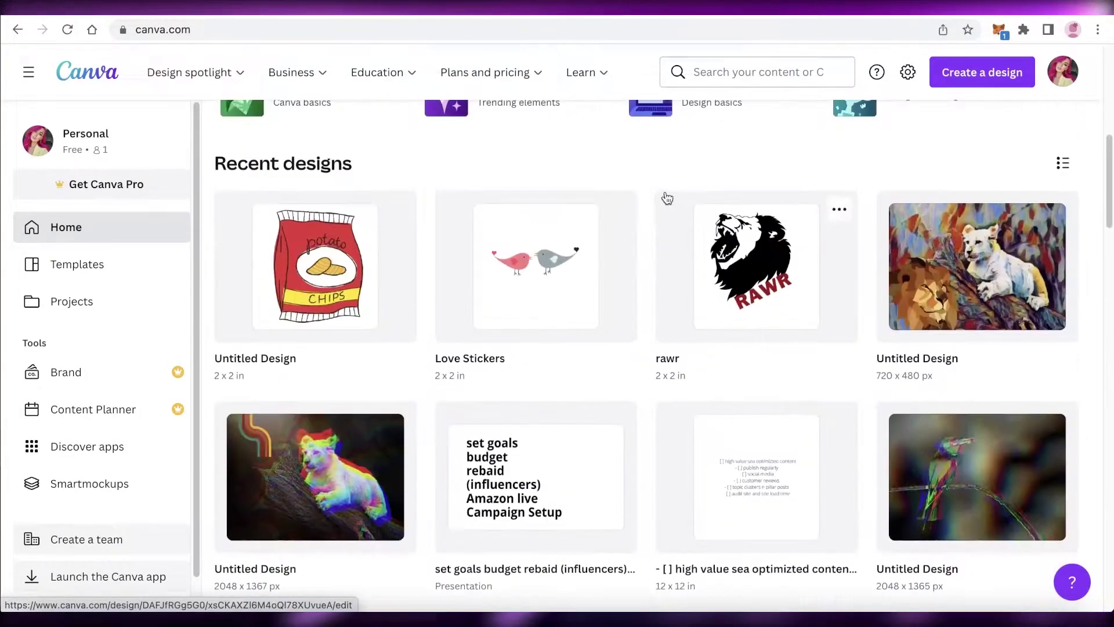
scroll(747, 158, "down", 9)
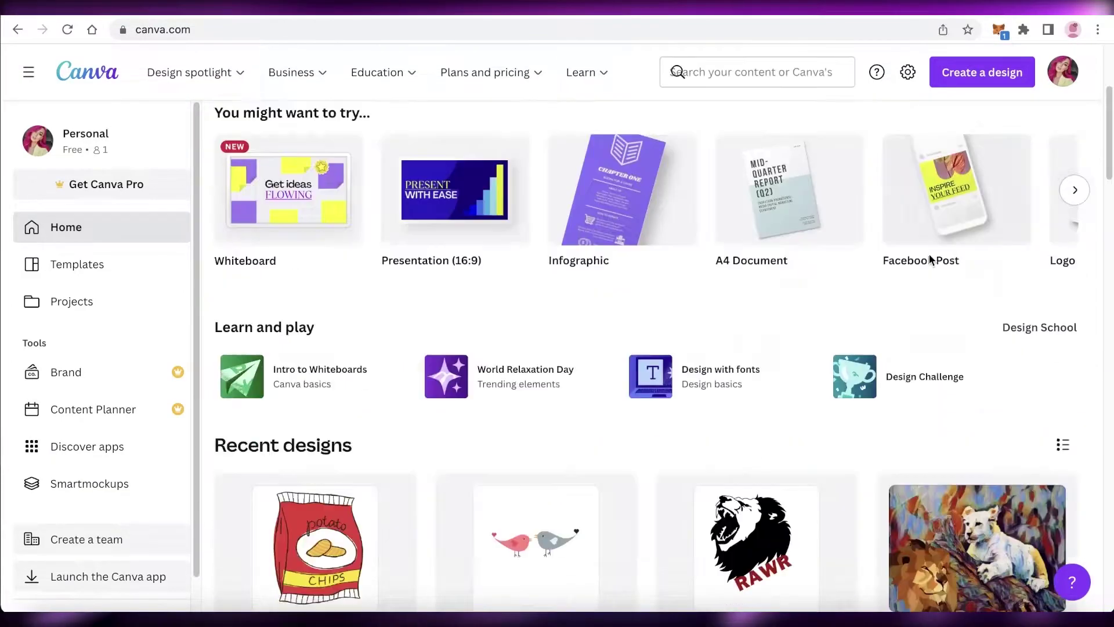
scroll(513, 228, "up", 9)
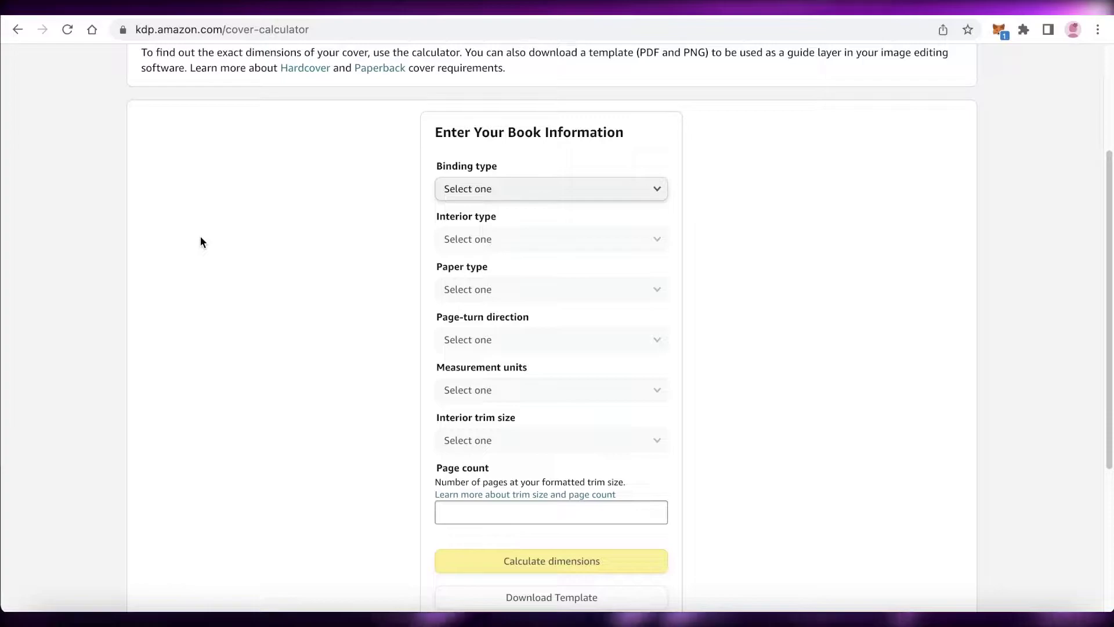
scroll(200, 237, "up", 3)
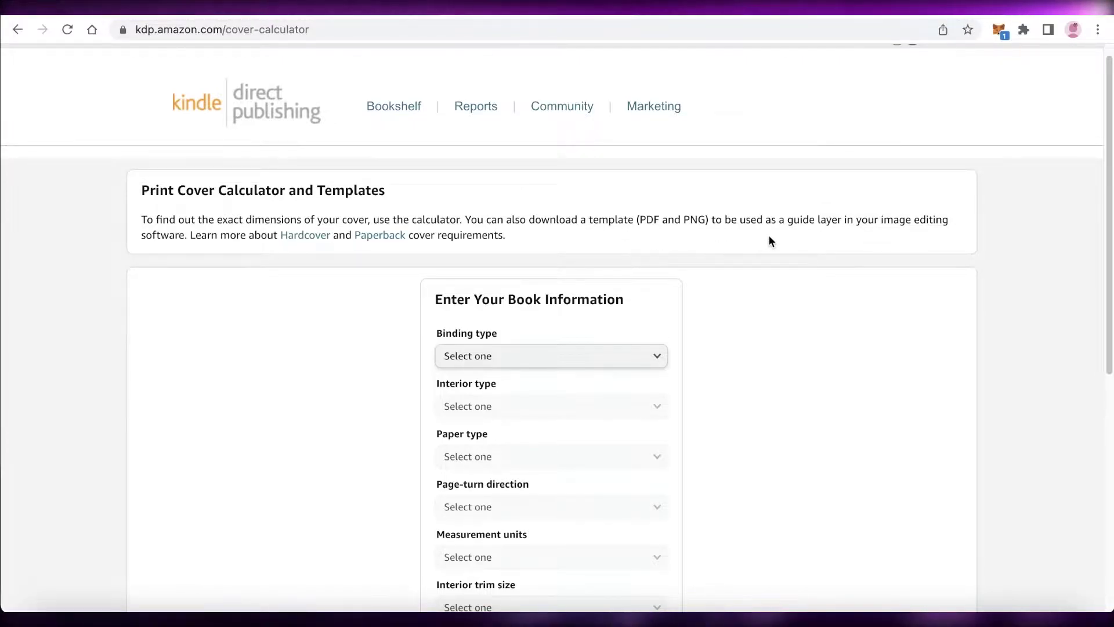
Set the book's binding type to Paperback, interior type to Standard color and paper type to White paper
scroll(771, 240, "down", 5)
scroll(515, 229, "up", 1)
left_click(561, 90)
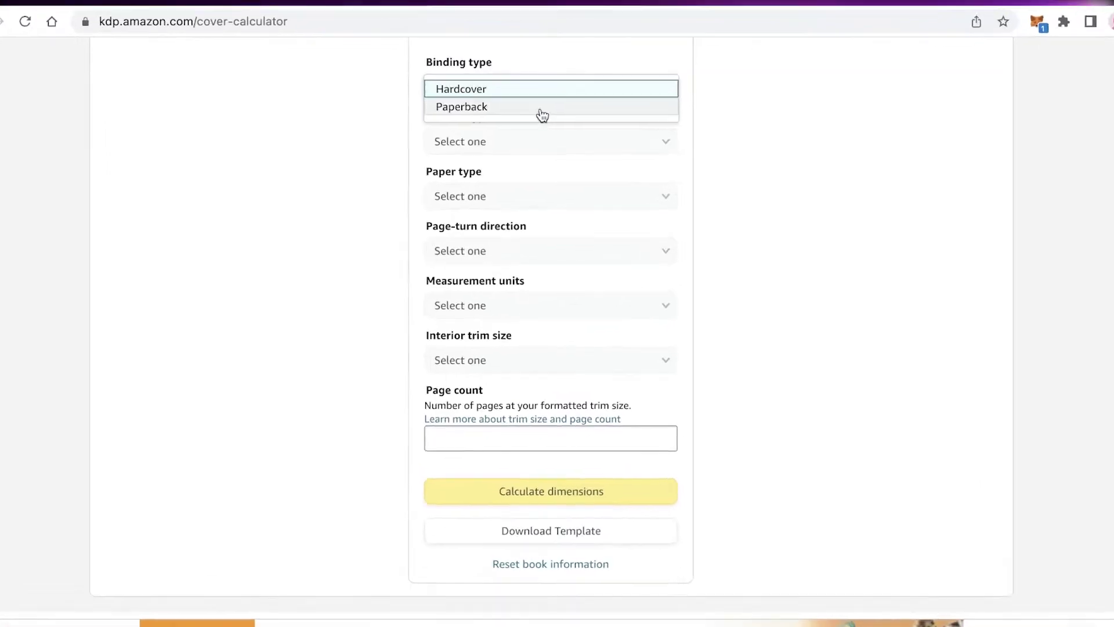
left_click(539, 111)
left_click(525, 97)
left_click(789, 218)
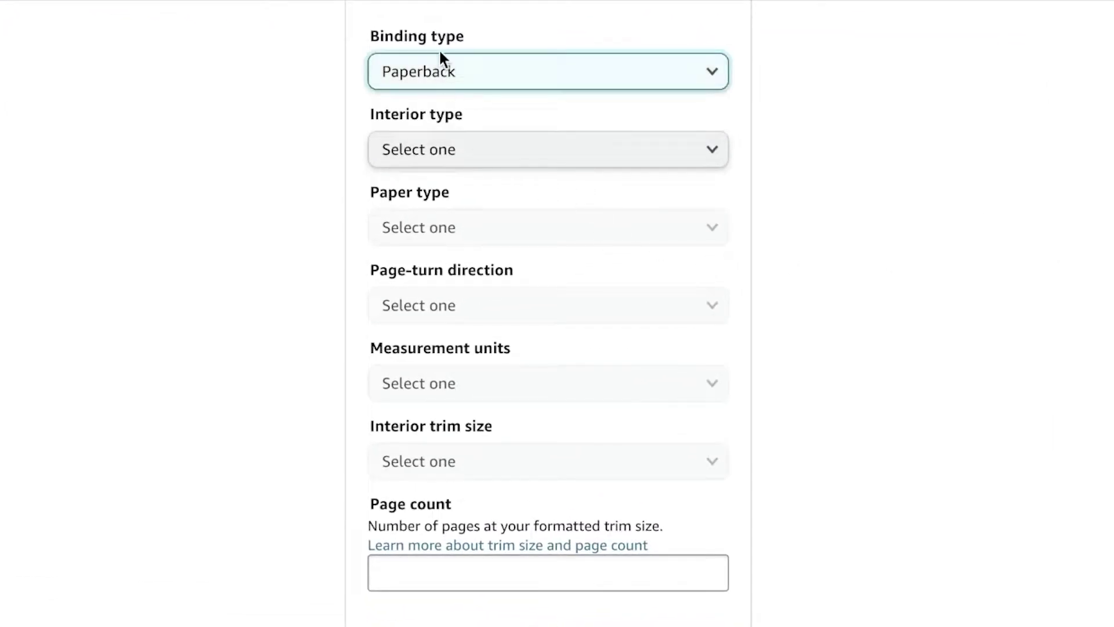
left_click(429, 149)
left_click(433, 201)
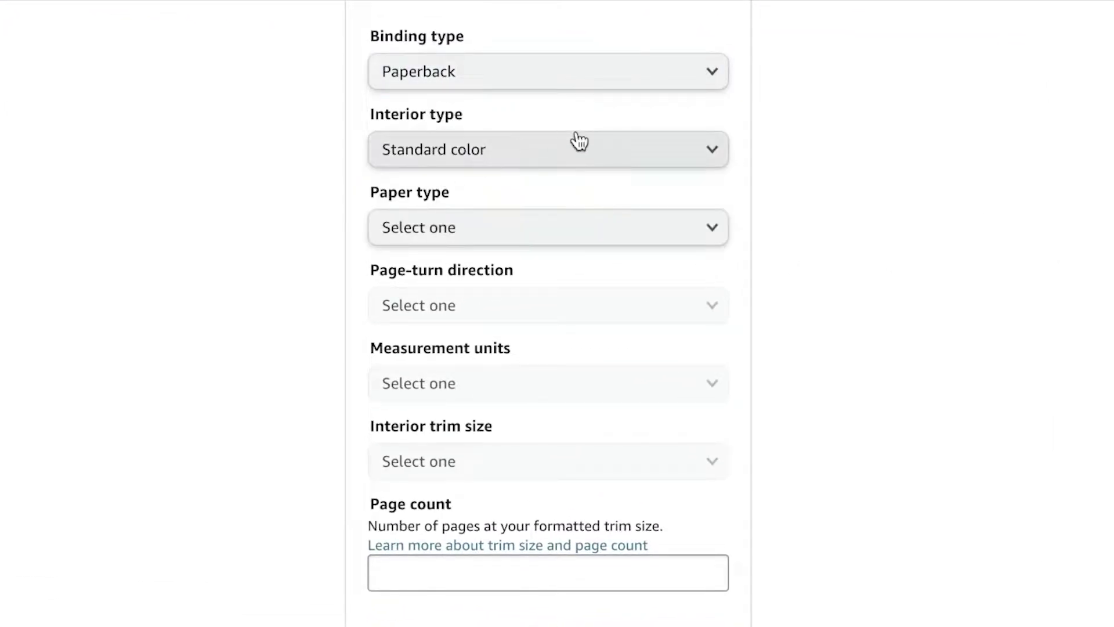
left_click(528, 228)
left_click(522, 245)
Set the page-turn direction to Left to Right and the measurement units to Inches
left_click(430, 307)
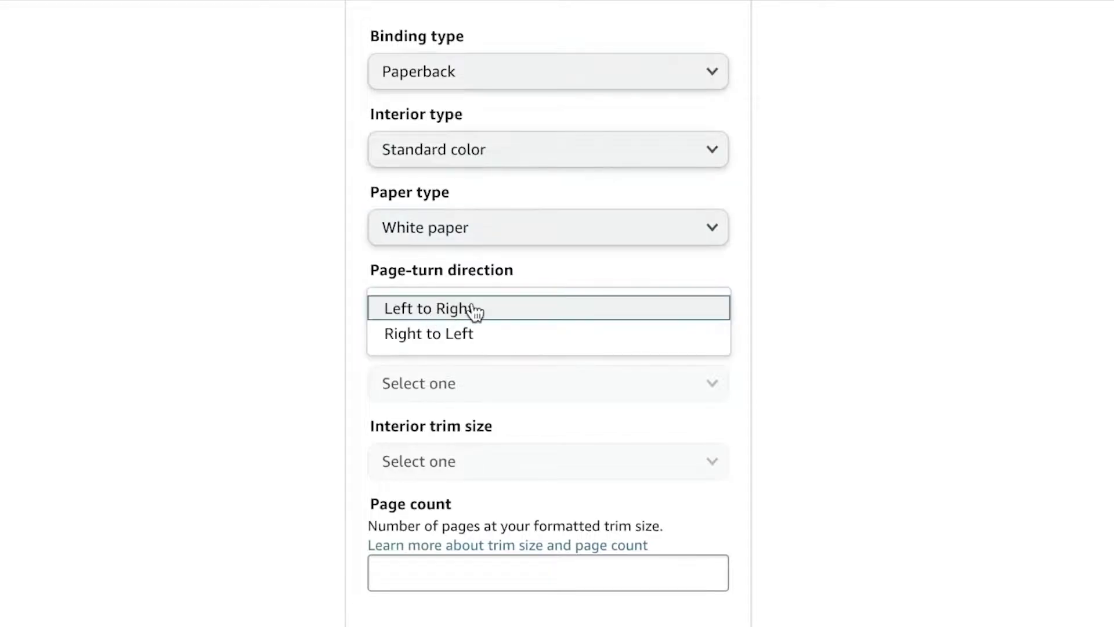
left_click(504, 314)
left_click(453, 384)
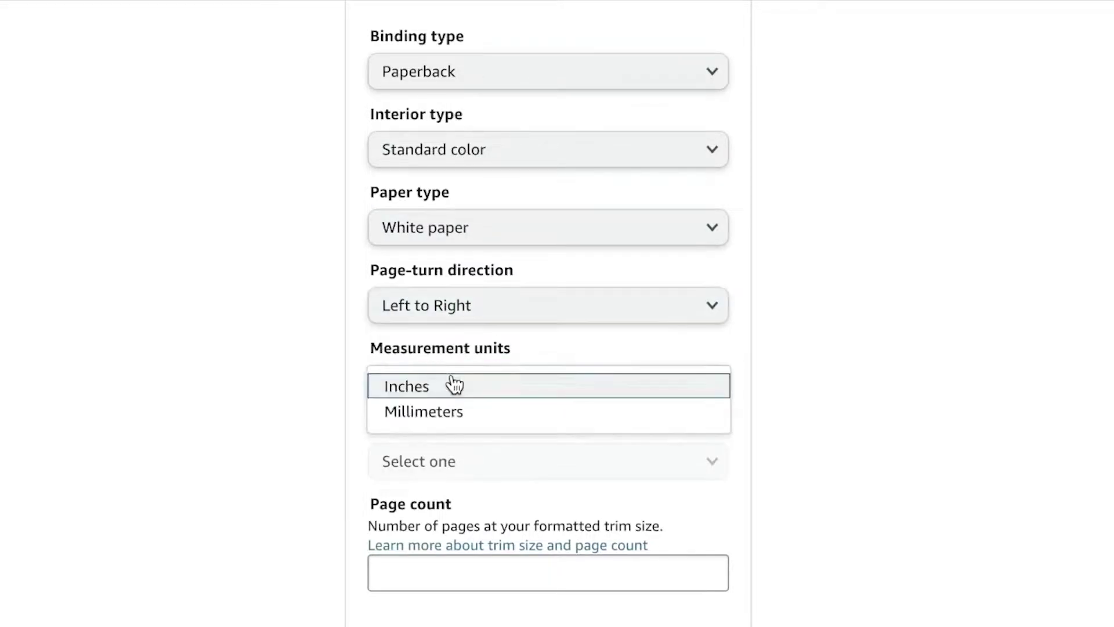
left_click(551, 393)
Set the interior trim size to 6 x 9 in and the page count to 60, and calculate the cover dimensions
left_click(432, 461)
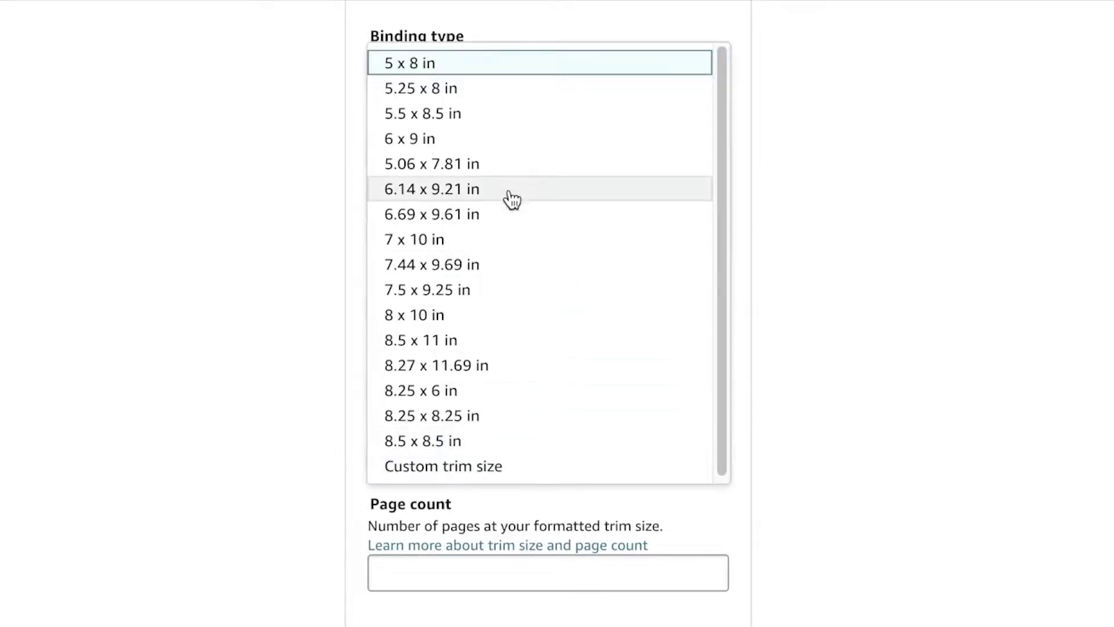
left_click(1017, 172)
left_click(552, 473)
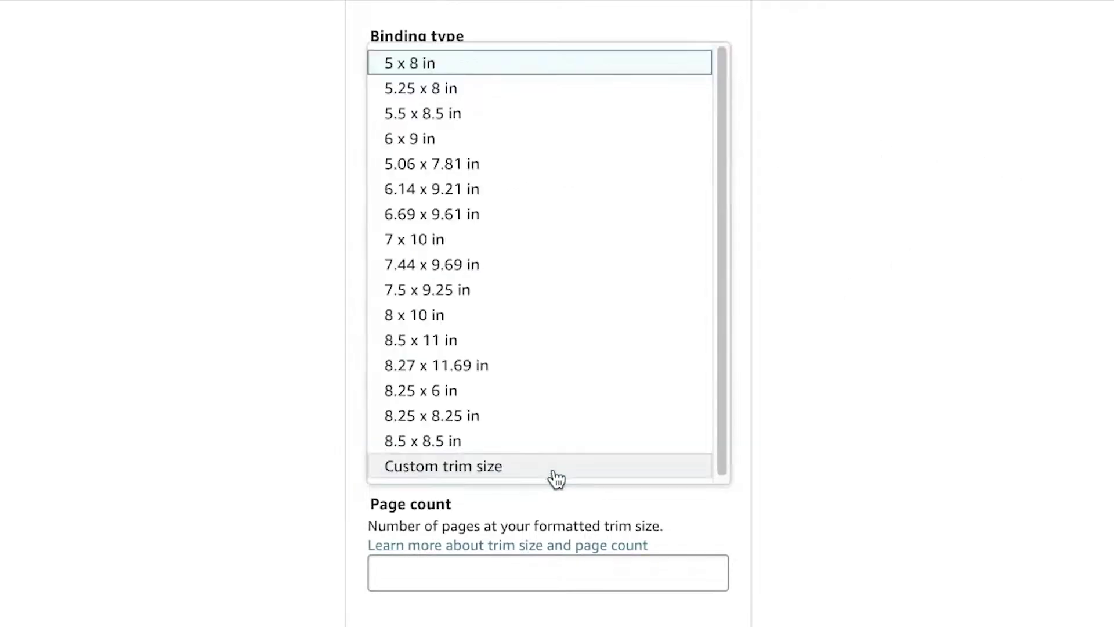
left_click(498, 79)
scroll(743, 428, "down", 1)
left_click(664, 405)
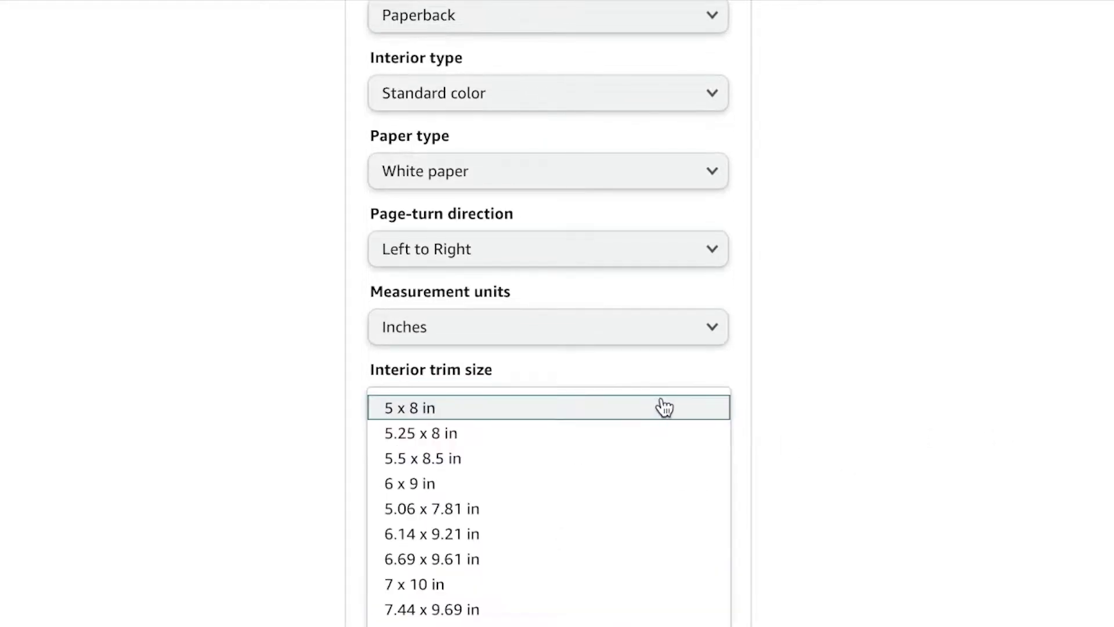
left_click(520, 483)
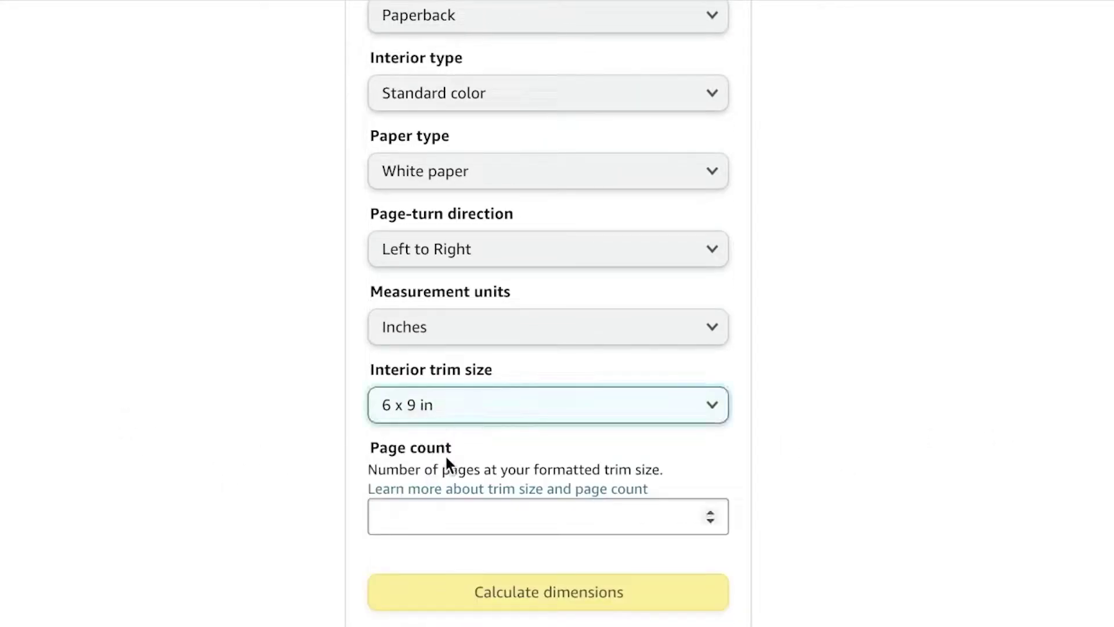
left_click(447, 519)
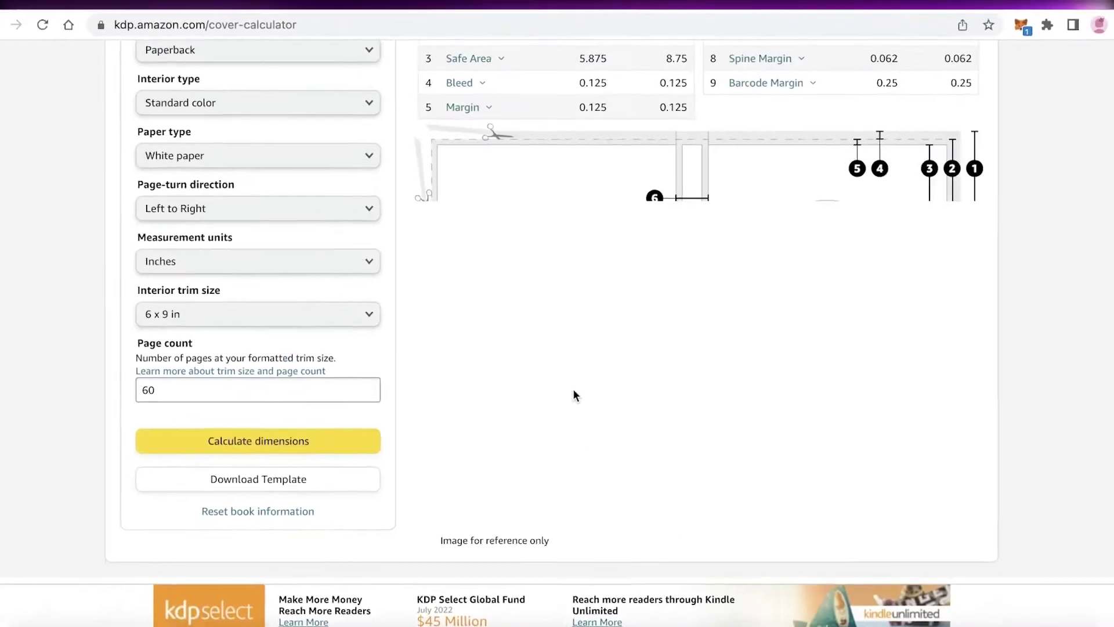
Save the cover diagram image as a PNG file in the Downloads folder
scroll(517, 323, "up", 4)
scroll(716, 384, "down", 6)
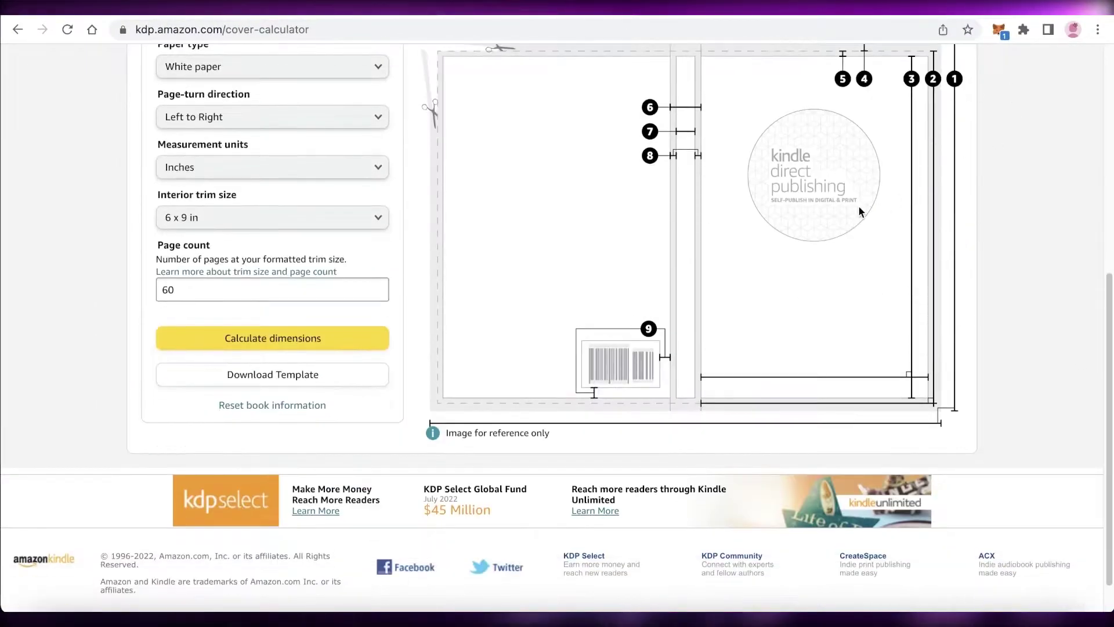
scroll(812, 214, "up", 1)
right_click(708, 228)
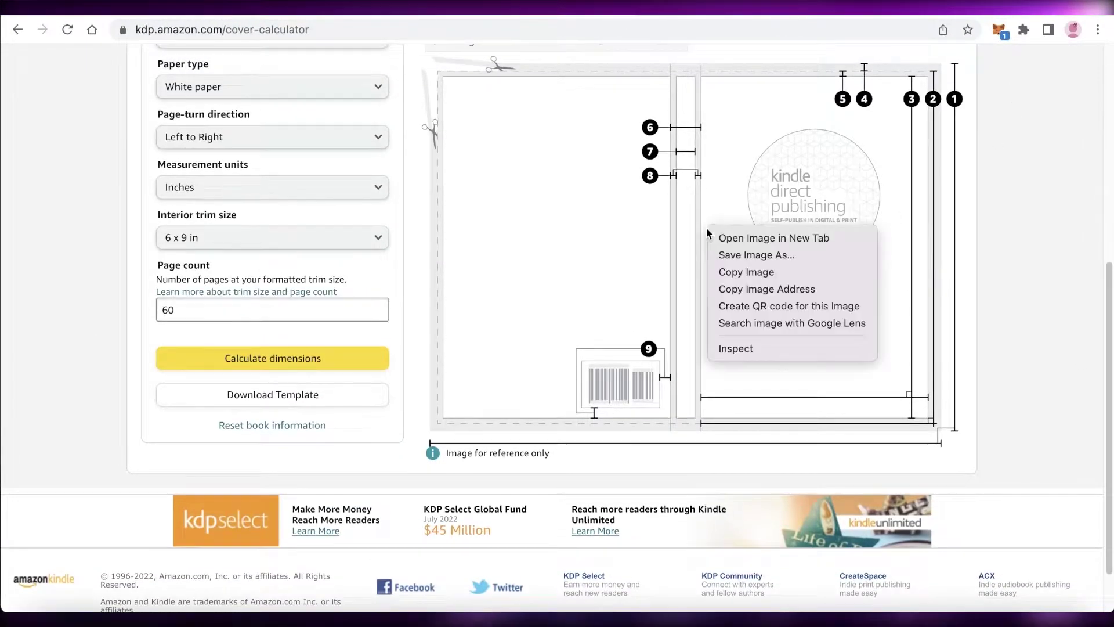
left_click(760, 257)
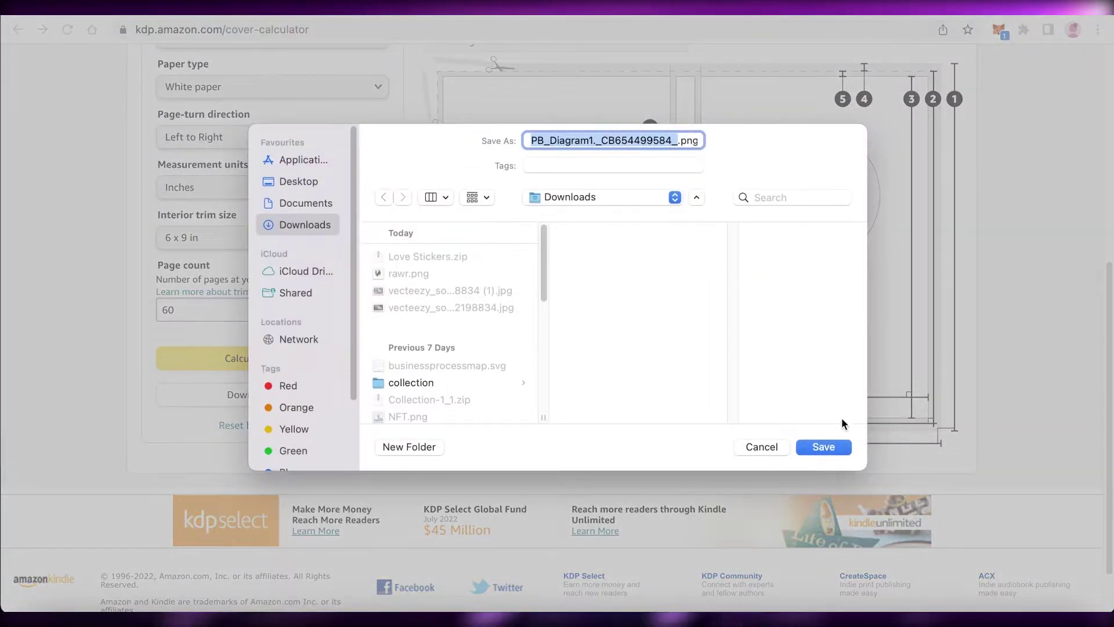
left_click(824, 446)
Copy the full cover width, 12.385, from the KDP dimensions table
scroll(980, 271, "up", 1)
left_click(717, 14)
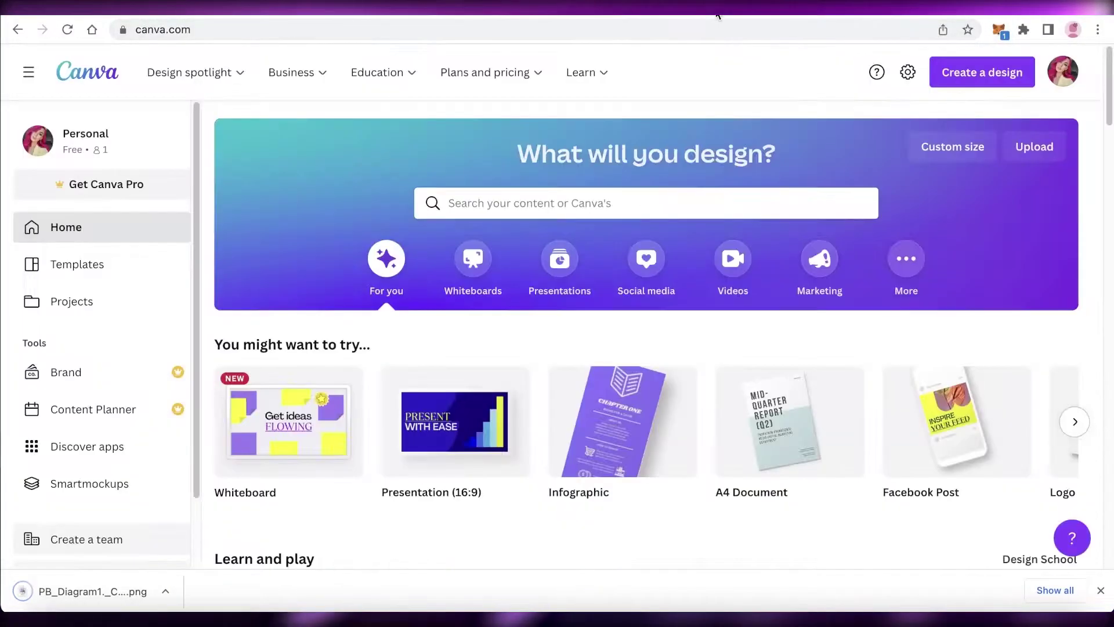
left_click(612, 15)
scroll(503, 136, "up", 2)
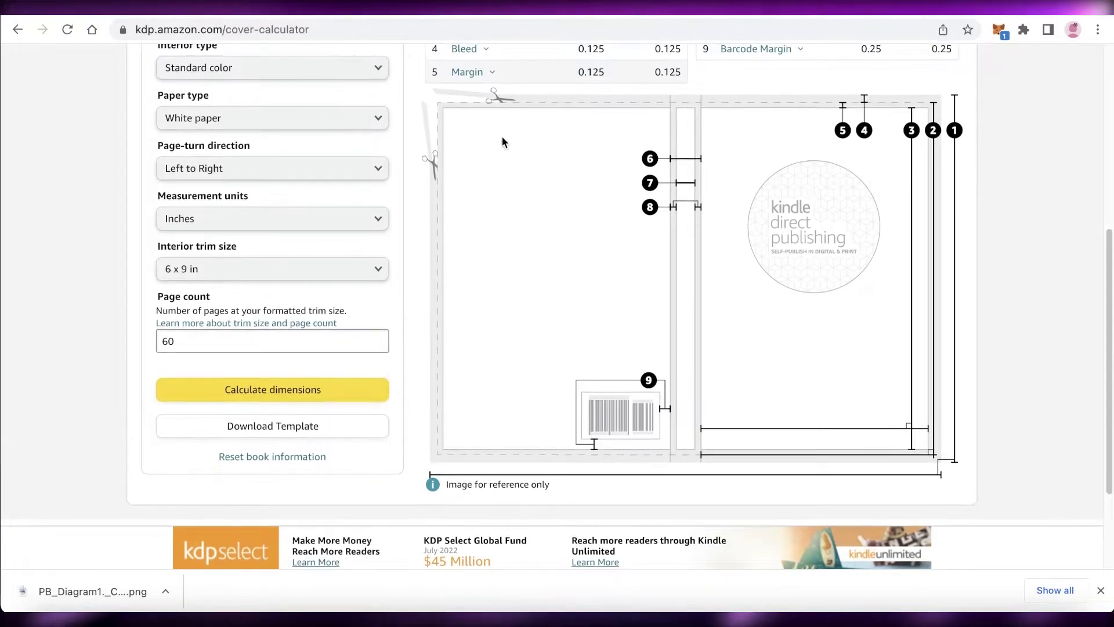
scroll(468, 161, "up", 3)
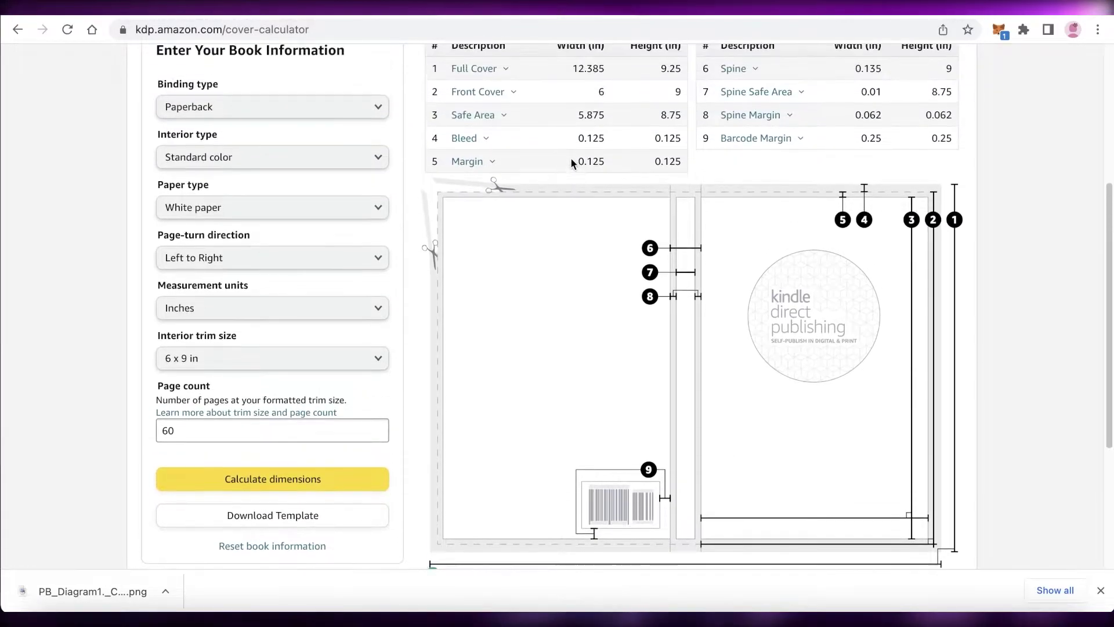
scroll(679, 167, "up", 2)
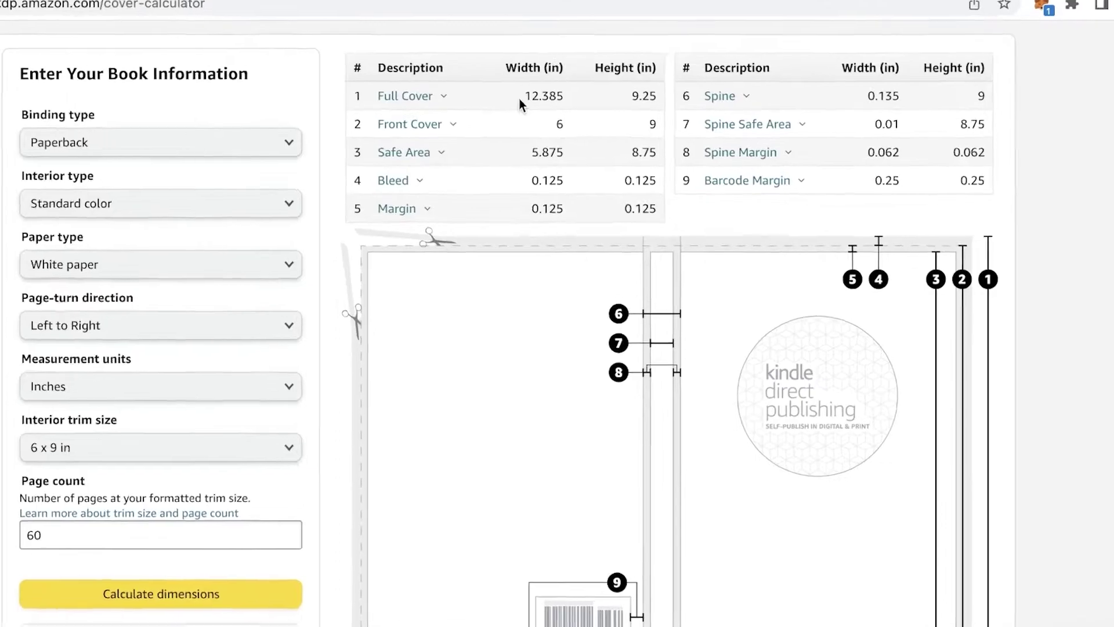
double_click(544, 97)
key("cmd+c")
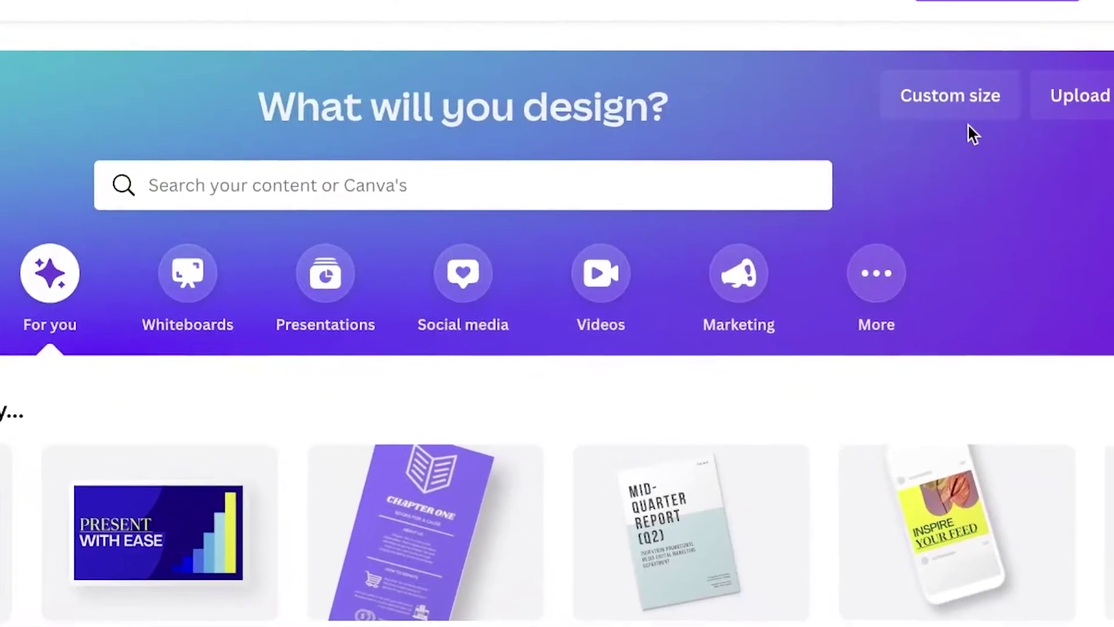
Switch to Canva and start a custom-size design in inches with the copied 12.385 as its width
left_click(921, 81)
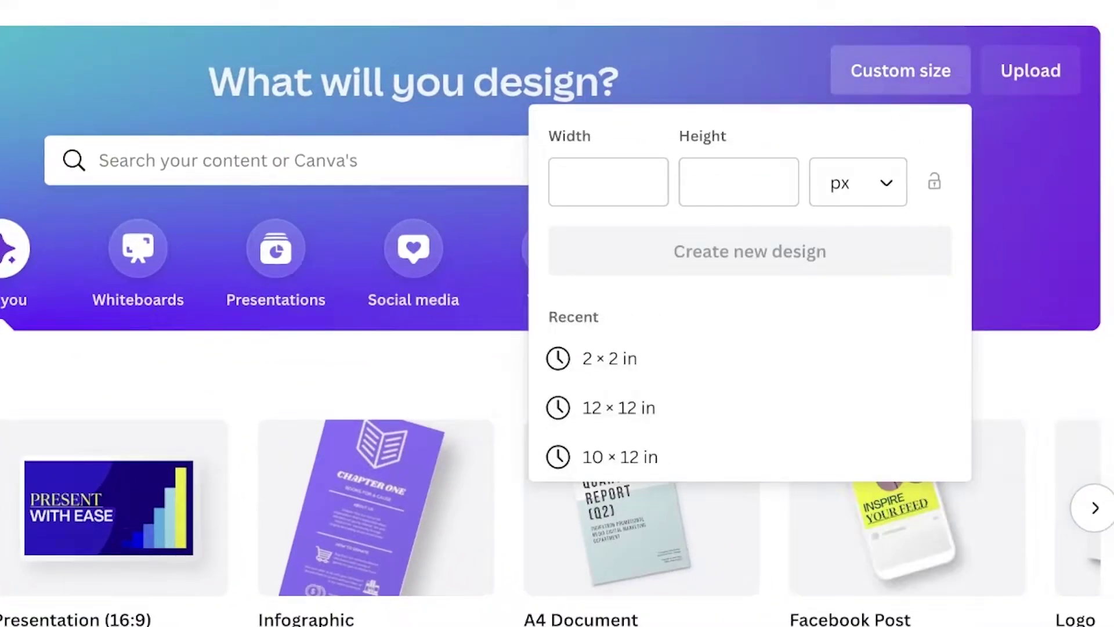
left_click(839, 182)
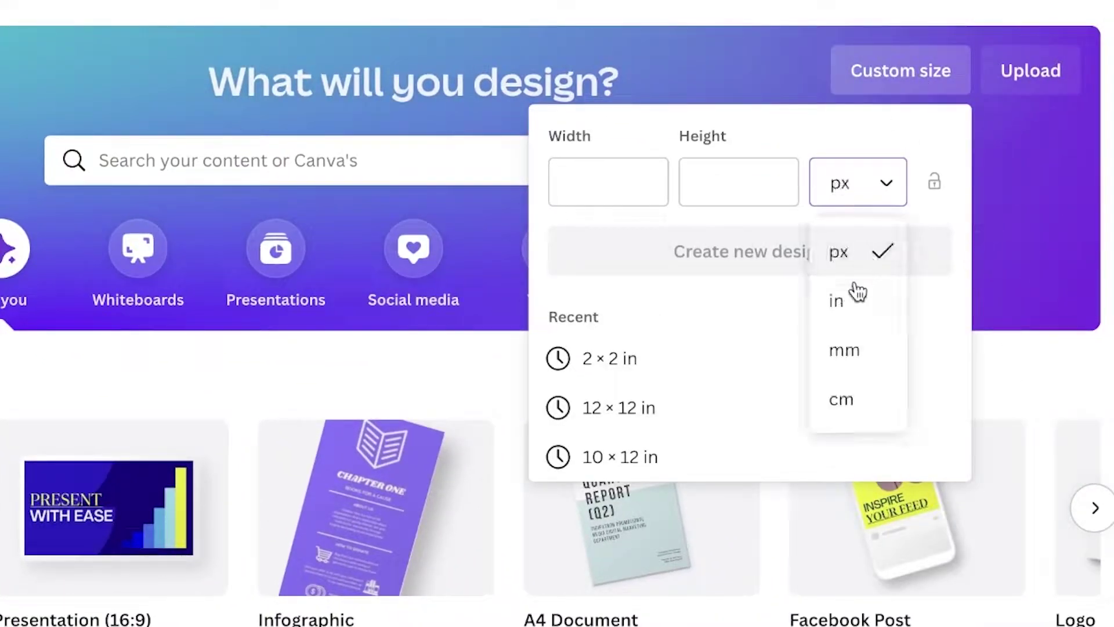
left_click(853, 293)
left_click(583, 185)
right_click(583, 186)
left_click(630, 324)
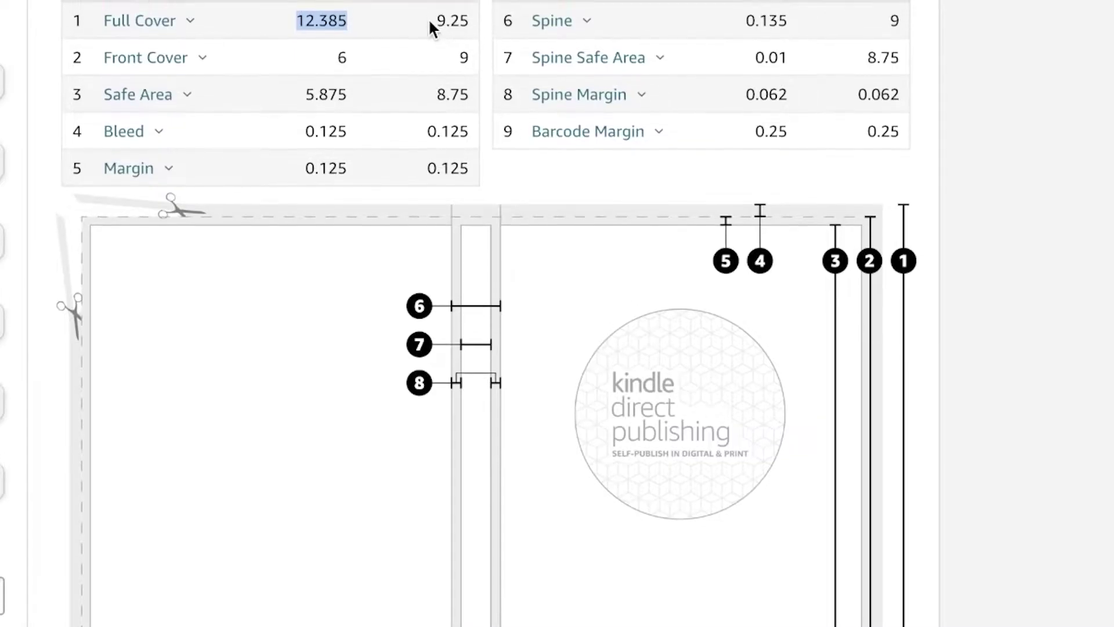
Copy the full cover height, 9.25, from the KDP table into the custom size's height and create the new Canva design
scroll(435, 32, "up", 2)
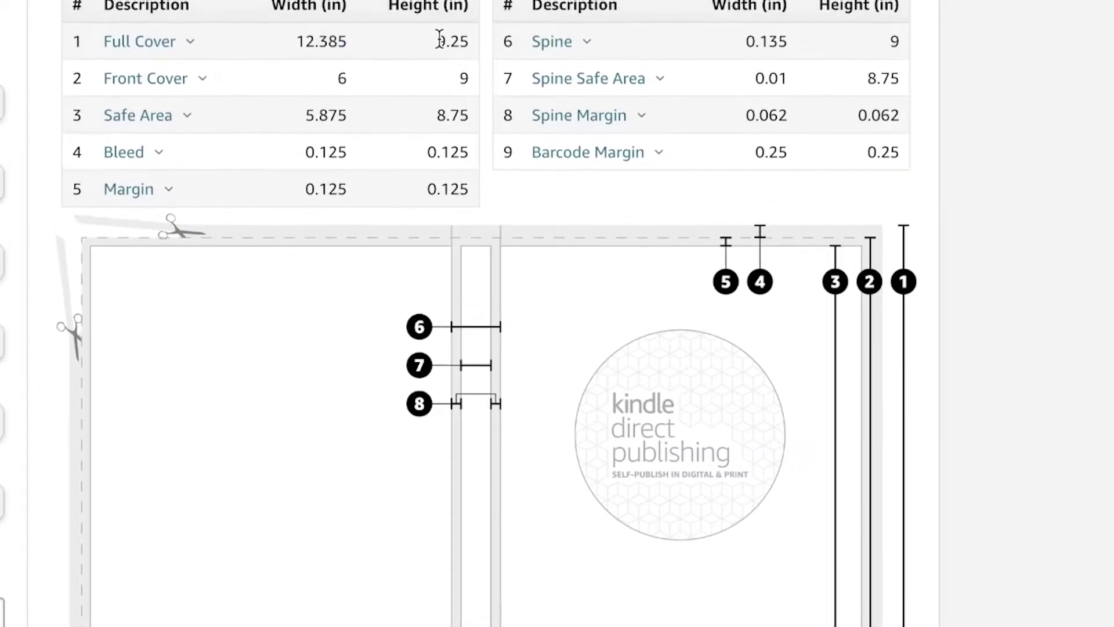
double_click(459, 59)
right_click(461, 58)
left_click(502, 110)
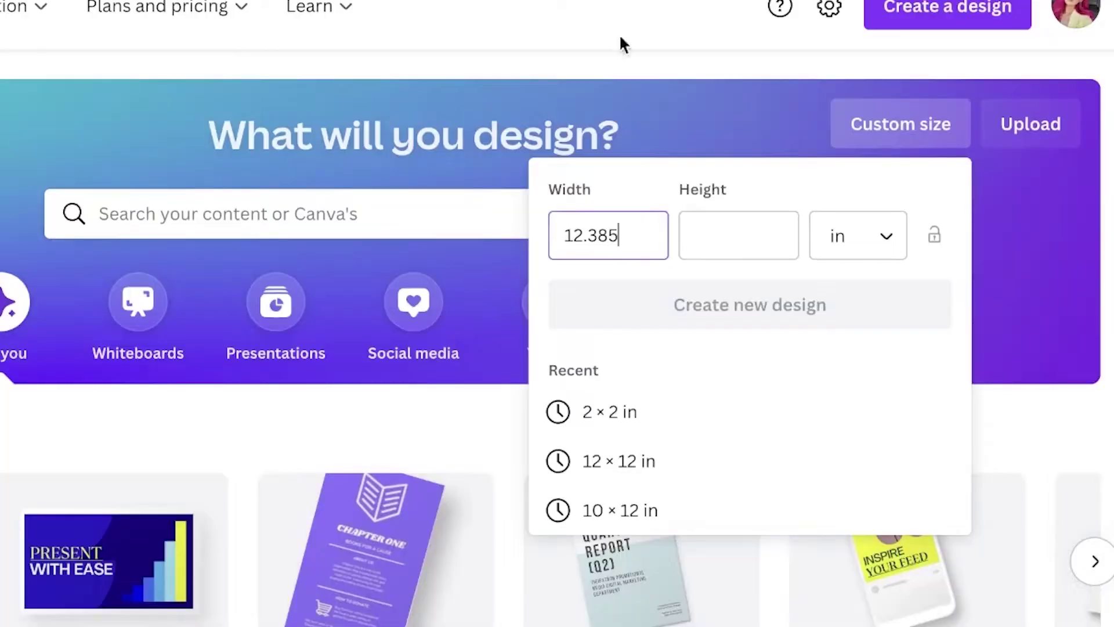
right_click(719, 237)
left_click(746, 397)
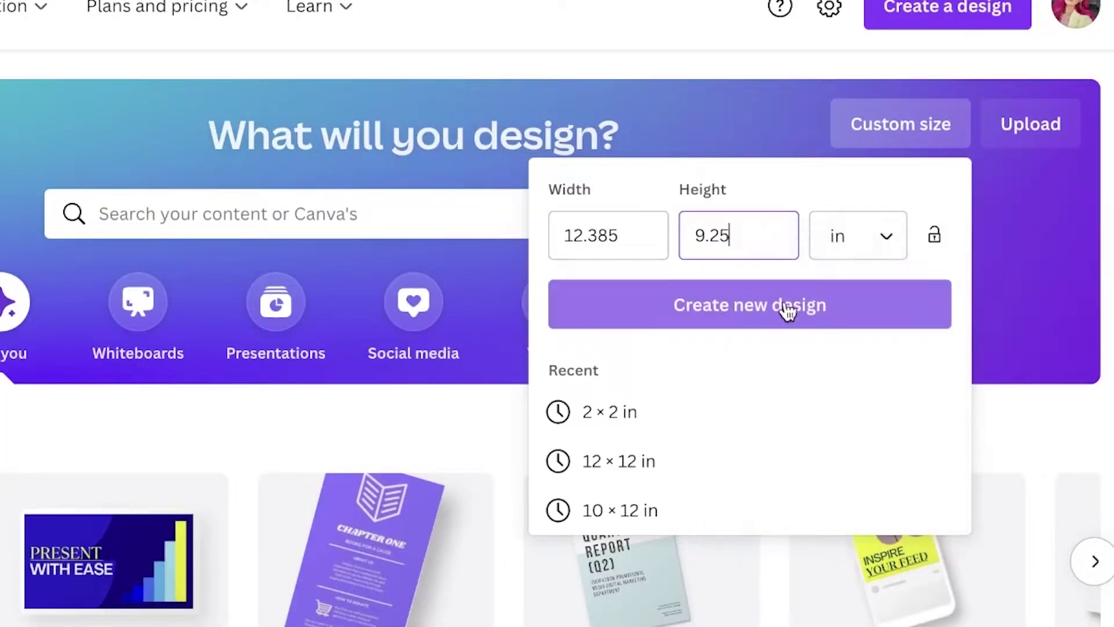
left_click(781, 306)
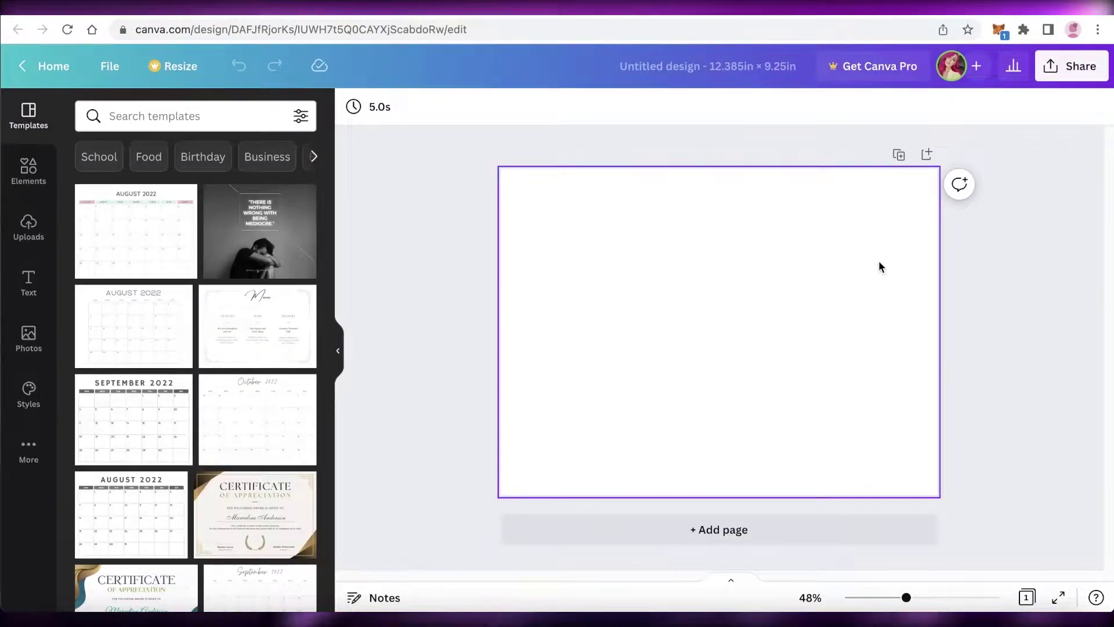
Upload the saved PB_Diagram PNG from the Downloads folder to the Canva uploads
left_click(29, 226)
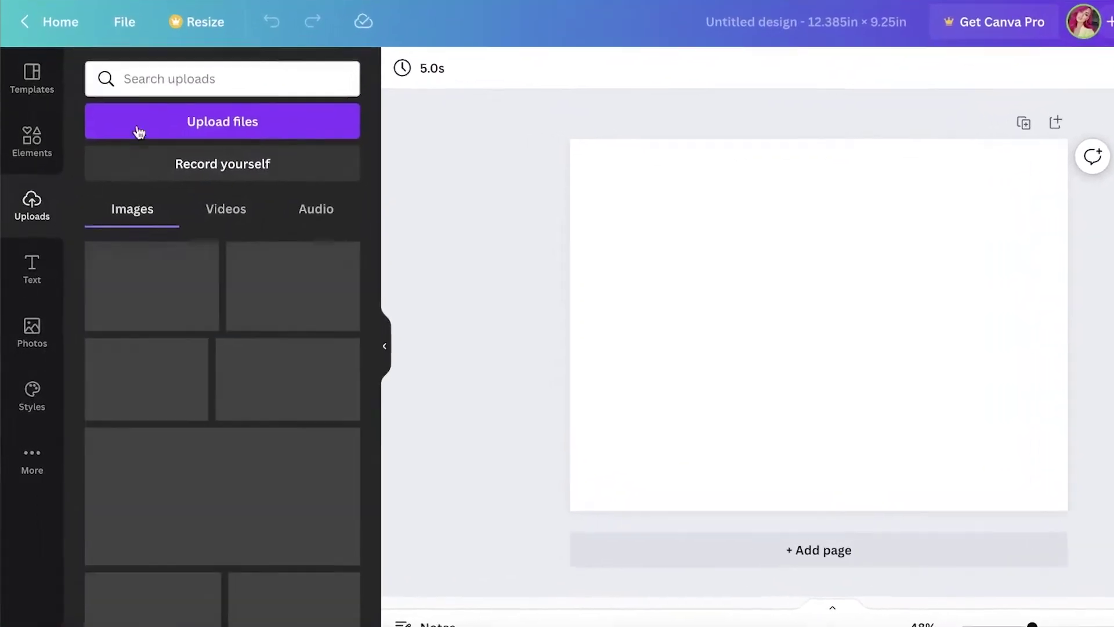
left_click(200, 121)
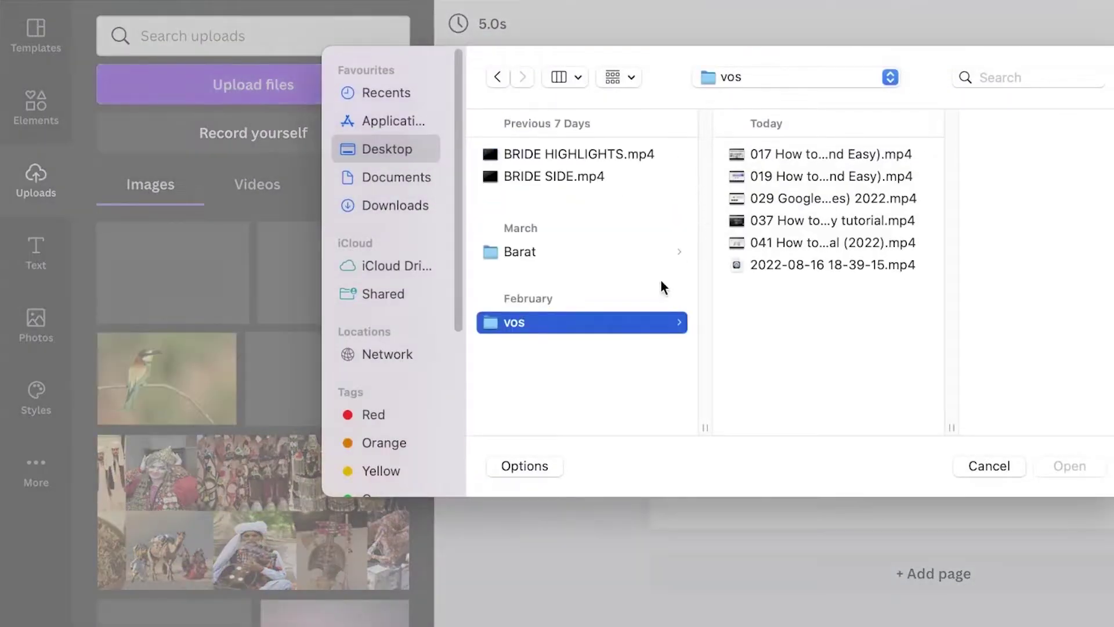
left_click(418, 204)
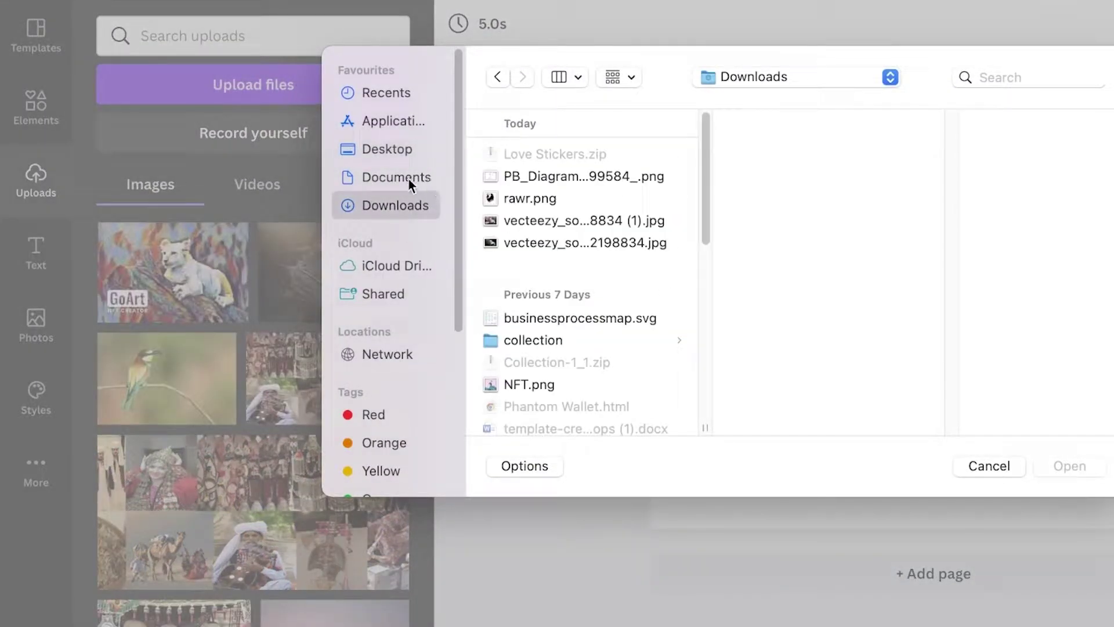
left_click(406, 176)
left_click(384, 203)
left_click(595, 178)
left_click(1076, 468)
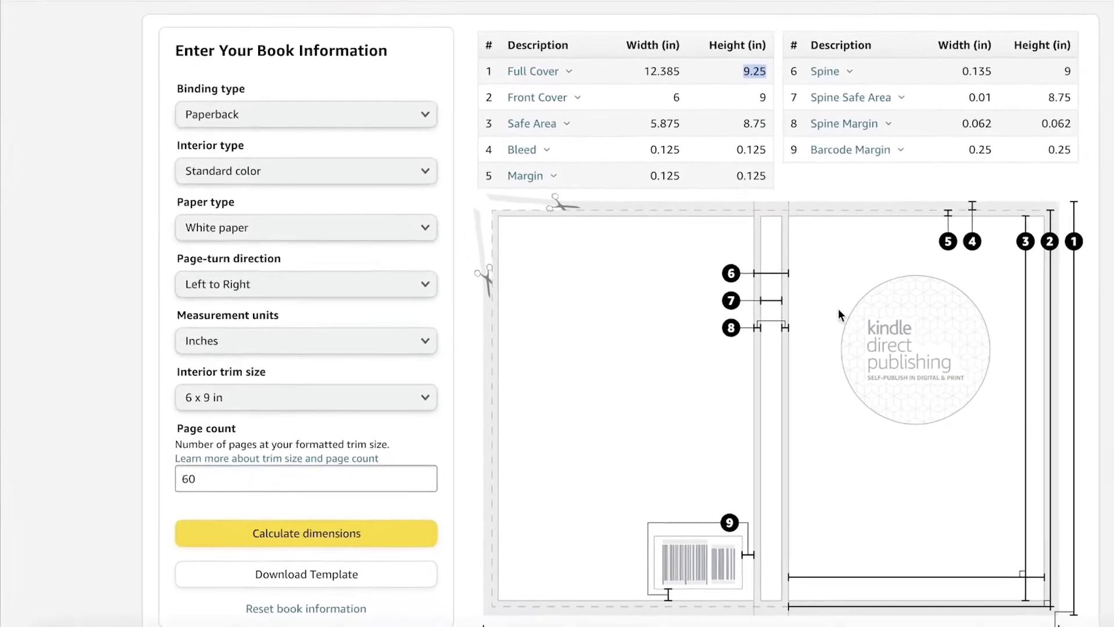
scroll(721, 317, "down", 1)
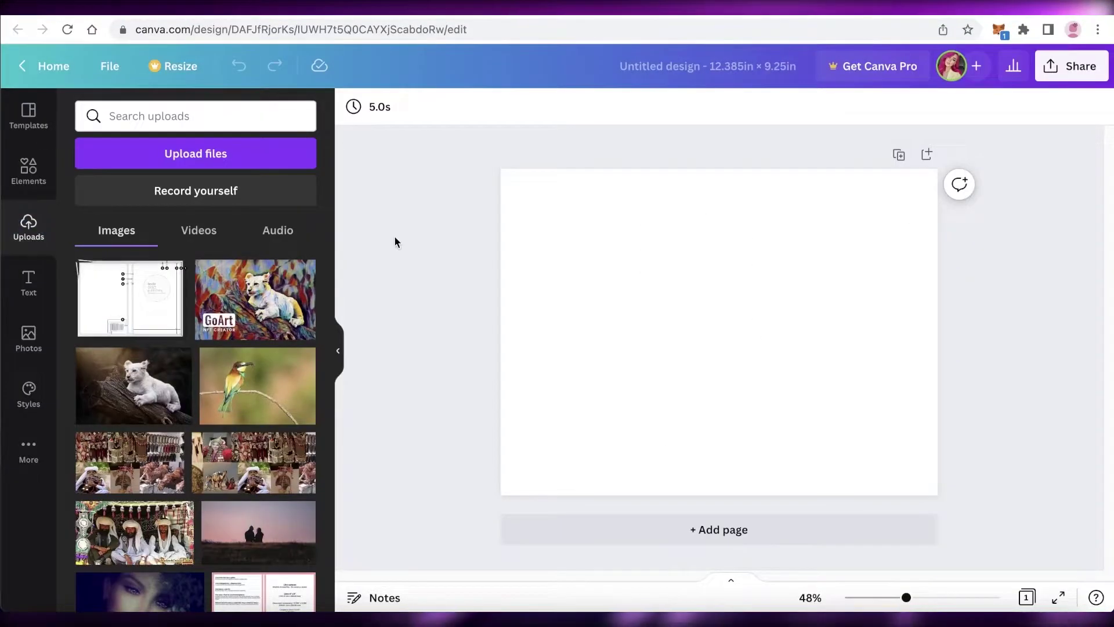
Place the uploaded PB_Diagram image on the page, align it to the upper-left corner and enlarge it to cover the whole page
left_click(105, 304)
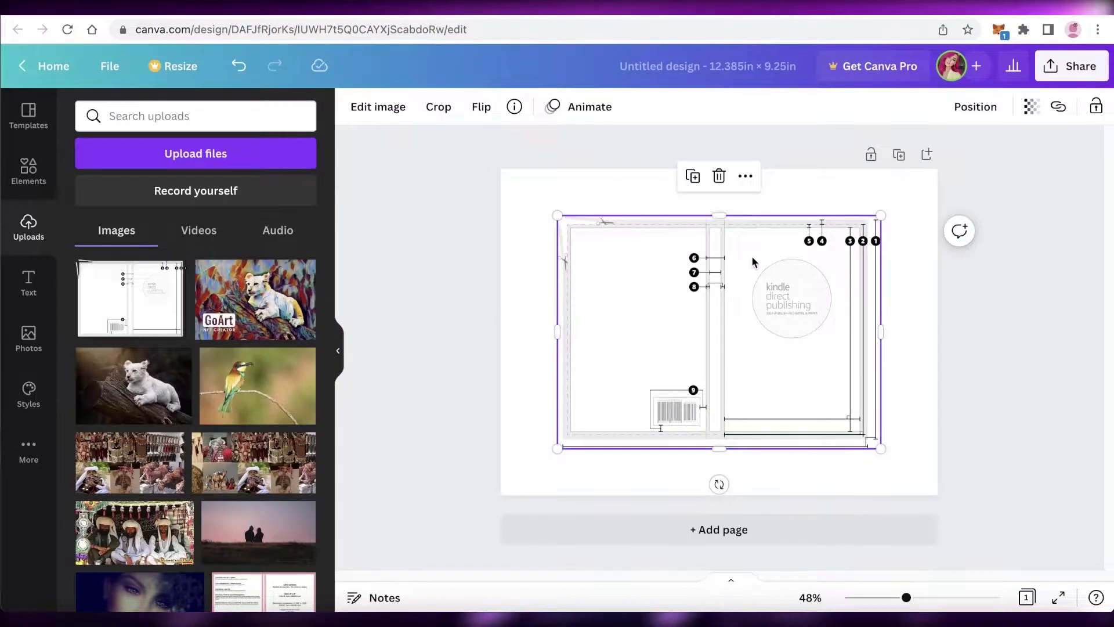
left_click_drag(737, 258, 684, 232)
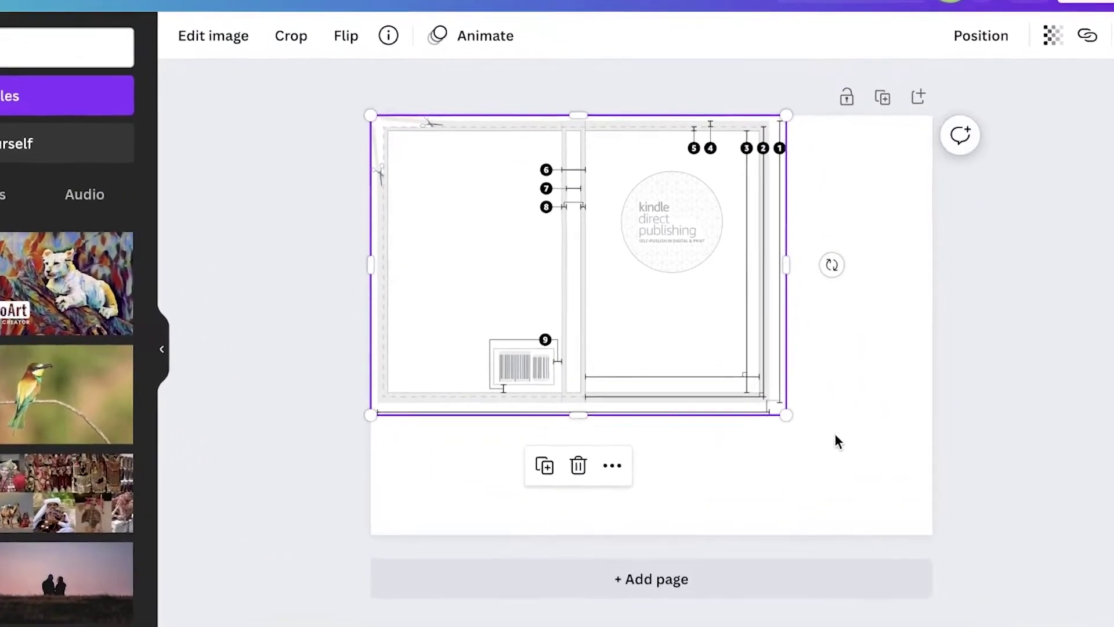
left_click_drag(786, 415, 960, 547)
mouse_move(813, 464)
left_mouse_down()
mouse_move(794, 450)
mouse_move(810, 455)
mouse_move(800, 462)
left_mouse_up()
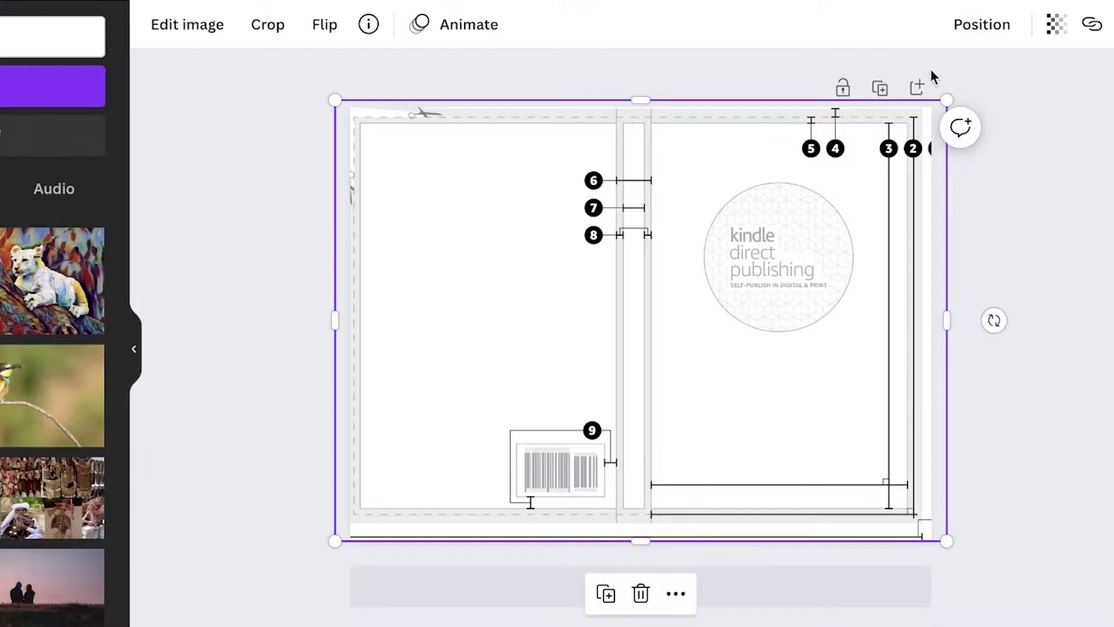
Fine-tune the diagram's size and position until its front and back cover areas span the page width and its outer margins reach the edges
left_click_drag(947, 100, 957, 92)
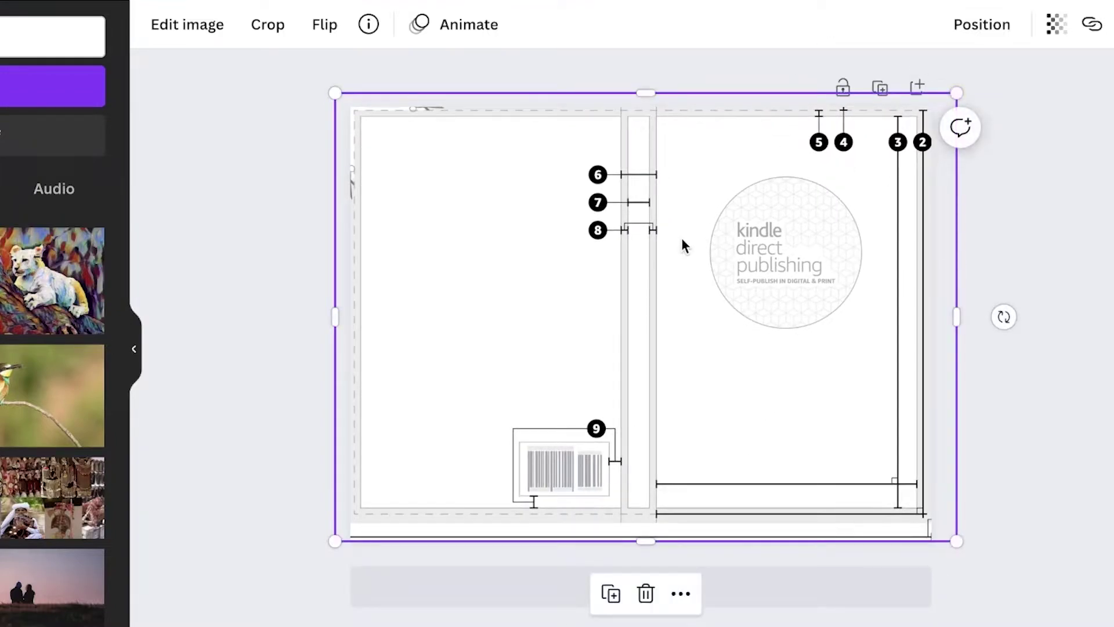
mouse_move(682, 240)
left_mouse_down()
mouse_move(684, 254)
mouse_move(672, 244)
mouse_move(687, 261)
mouse_move(679, 254)
left_mouse_up()
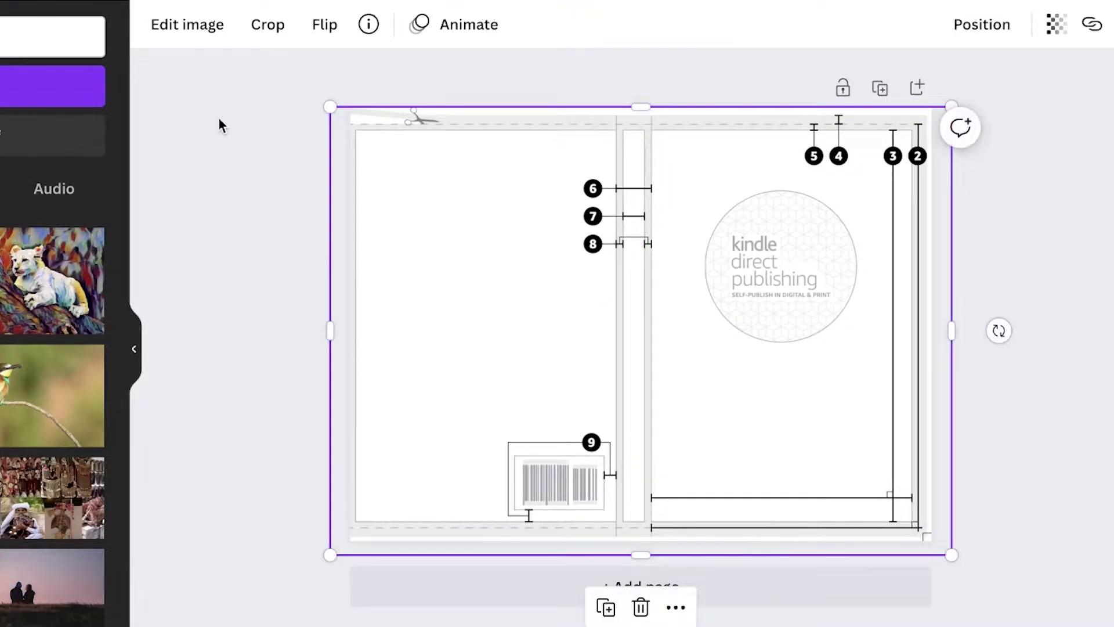
left_click_drag(326, 104, 315, 97)
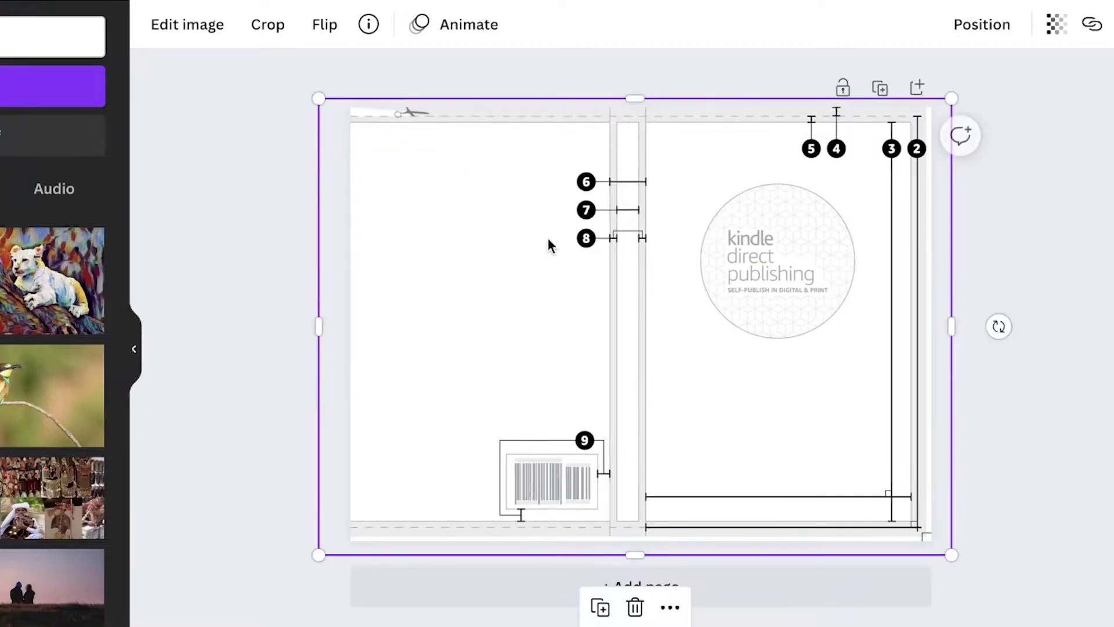
mouse_move(551, 247)
left_mouse_down()
mouse_move(562, 243)
mouse_move(557, 254)
left_mouse_up()
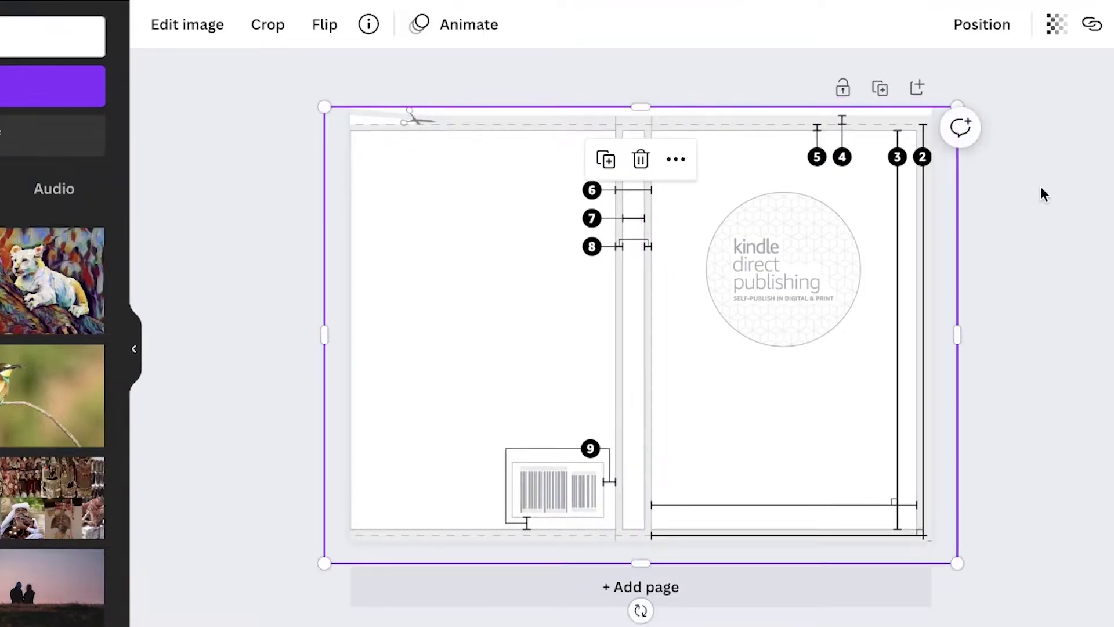
mouse_move(778, 214)
left_mouse_down()
mouse_move(794, 221)
mouse_move(774, 211)
mouse_move(774, 223)
left_mouse_up()
left_click_drag(958, 102, 969, 97)
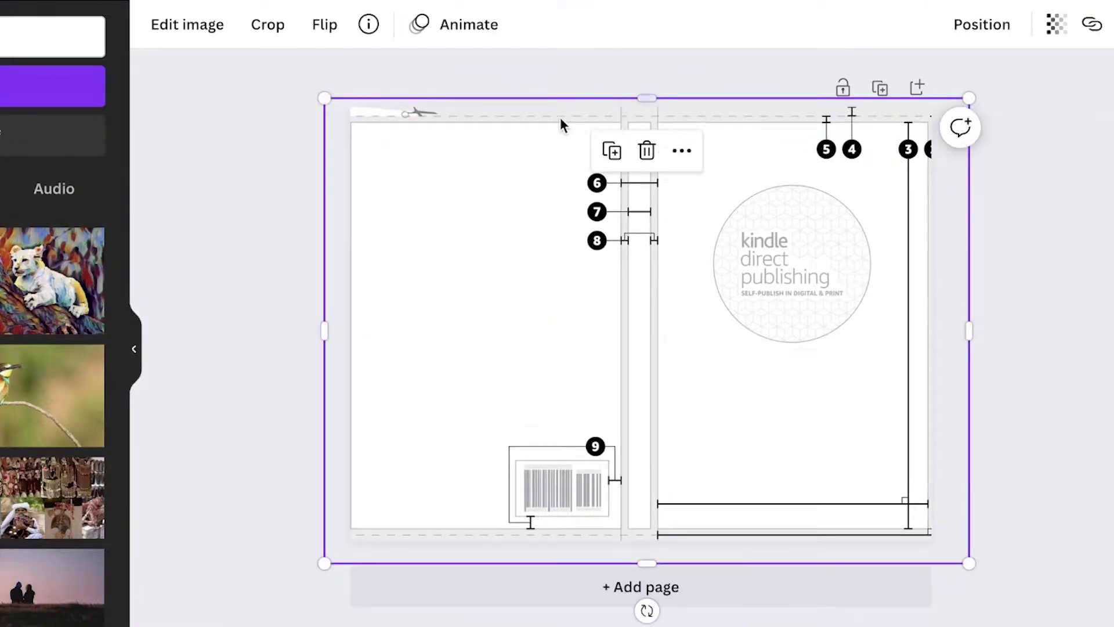
mouse_move(326, 94)
left_mouse_down()
mouse_move(319, 88)
mouse_move(329, 100)
left_mouse_up()
left_click_drag(450, 187, 454, 181)
Deselect the diagram and lock the page so the fitted template cannot move
left_click(1097, 161)
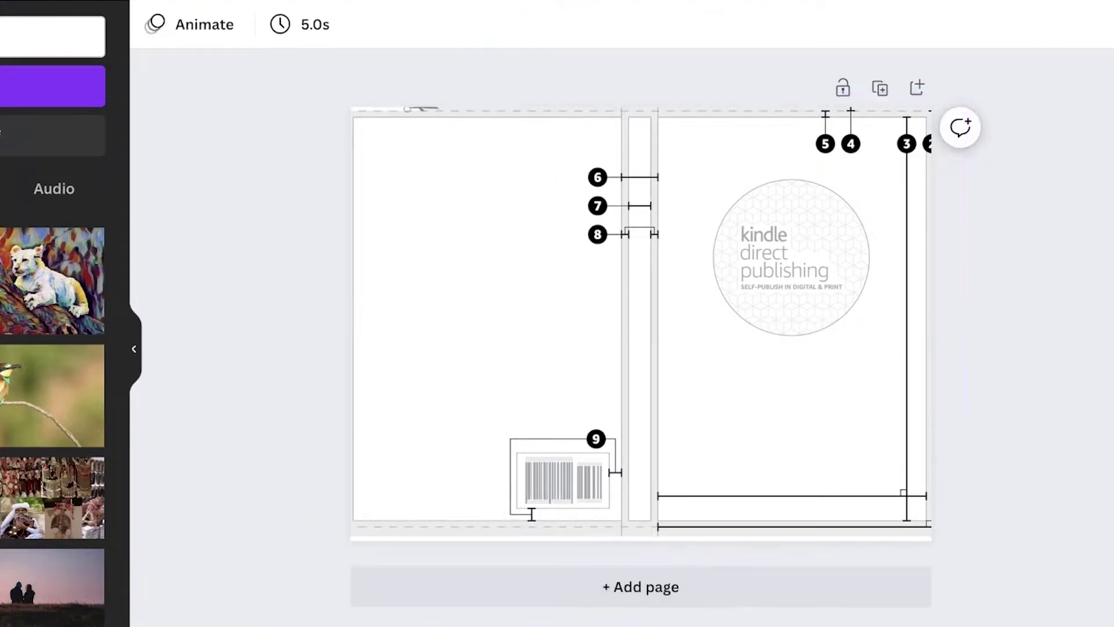
left_click(683, 269)
left_click(843, 88)
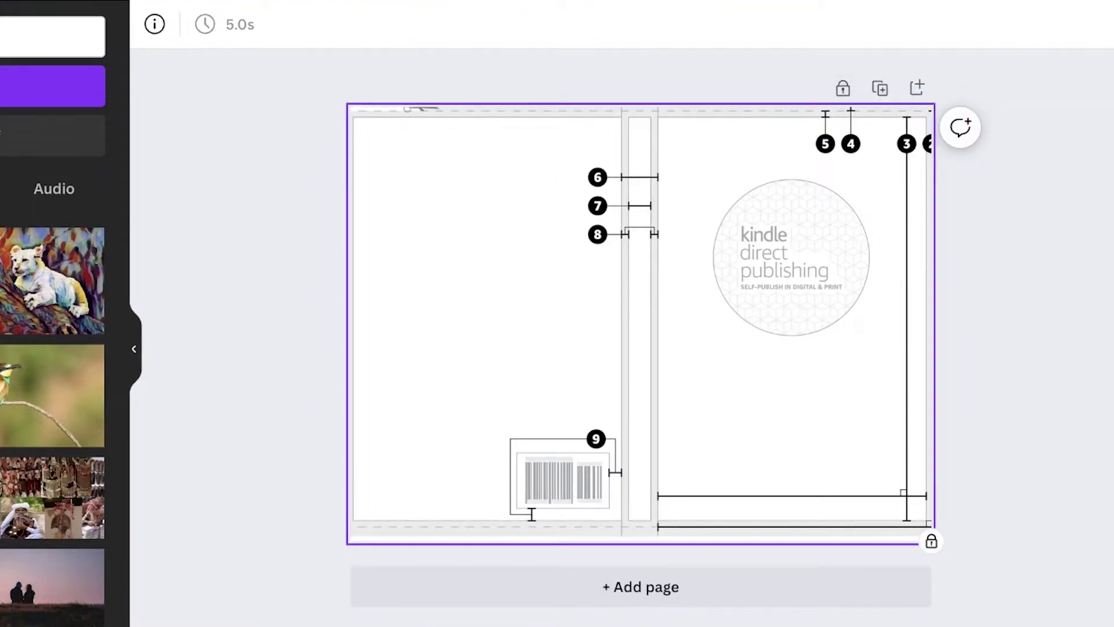
Search the elements library for "grid" and limit the results to graphics
scroll(660, 239, "up", 2)
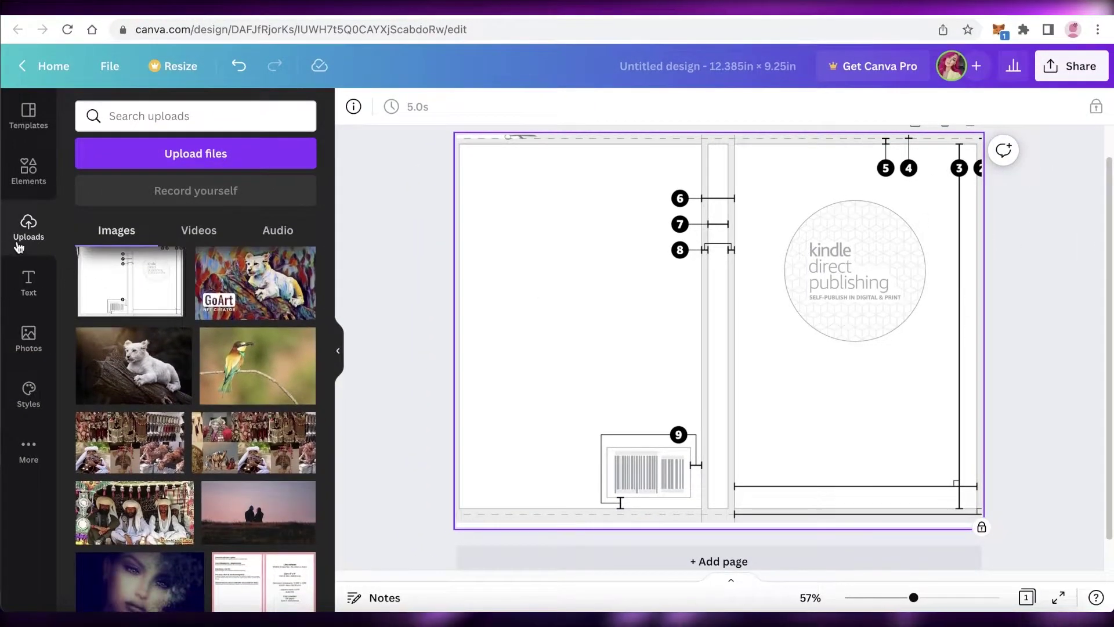
left_click(21, 180)
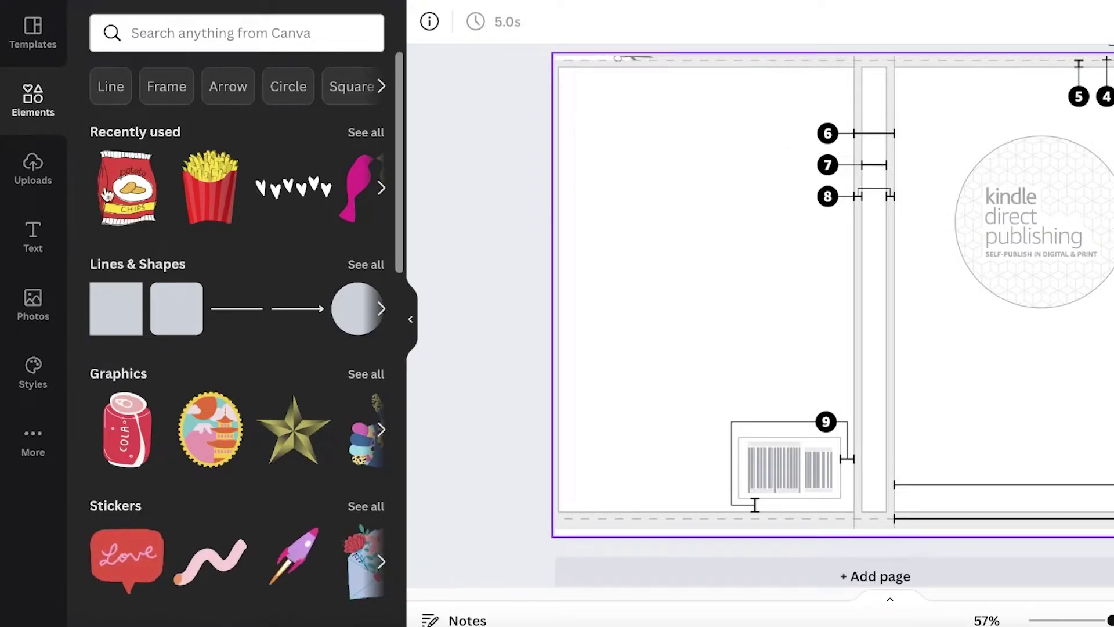
left_click(206, 20)
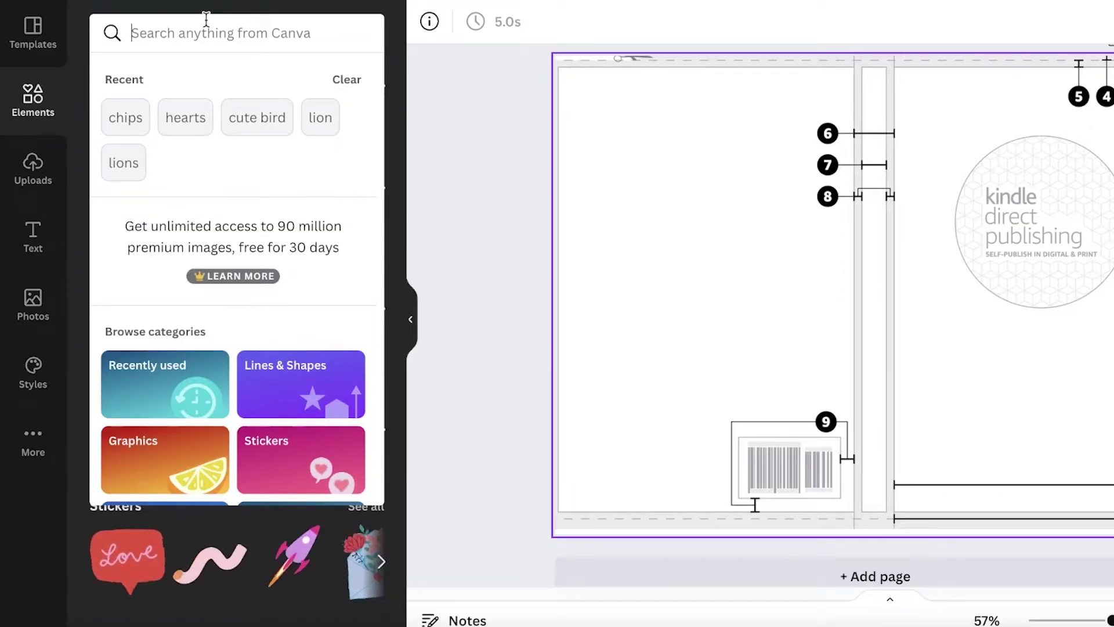
type("grid")
key("Return")
left_click(159, 80)
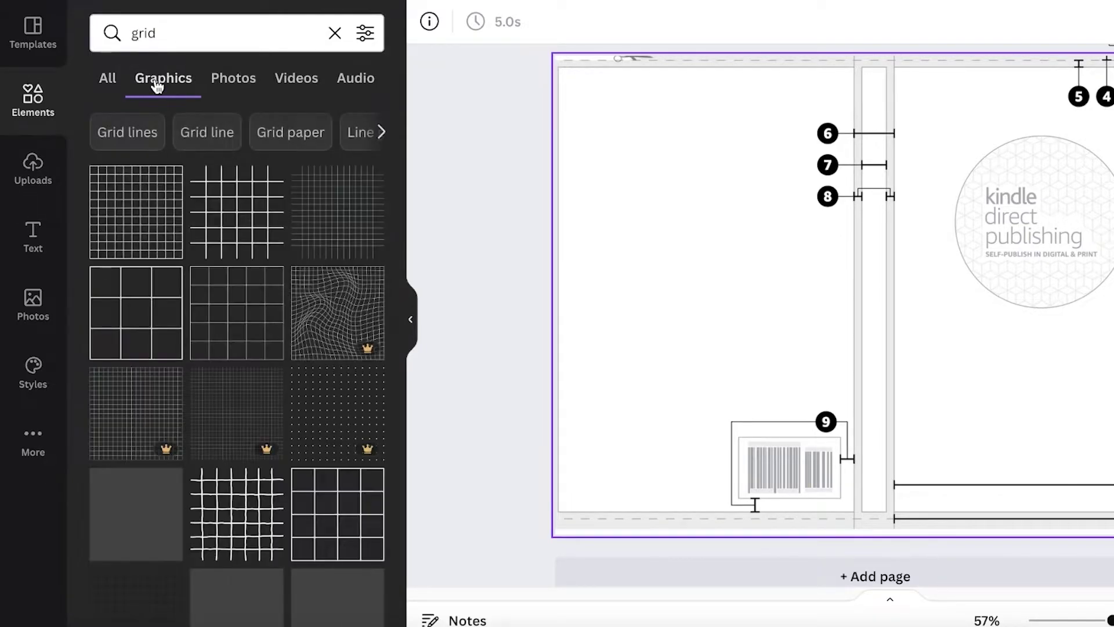
scroll(165, 215, "down", 1)
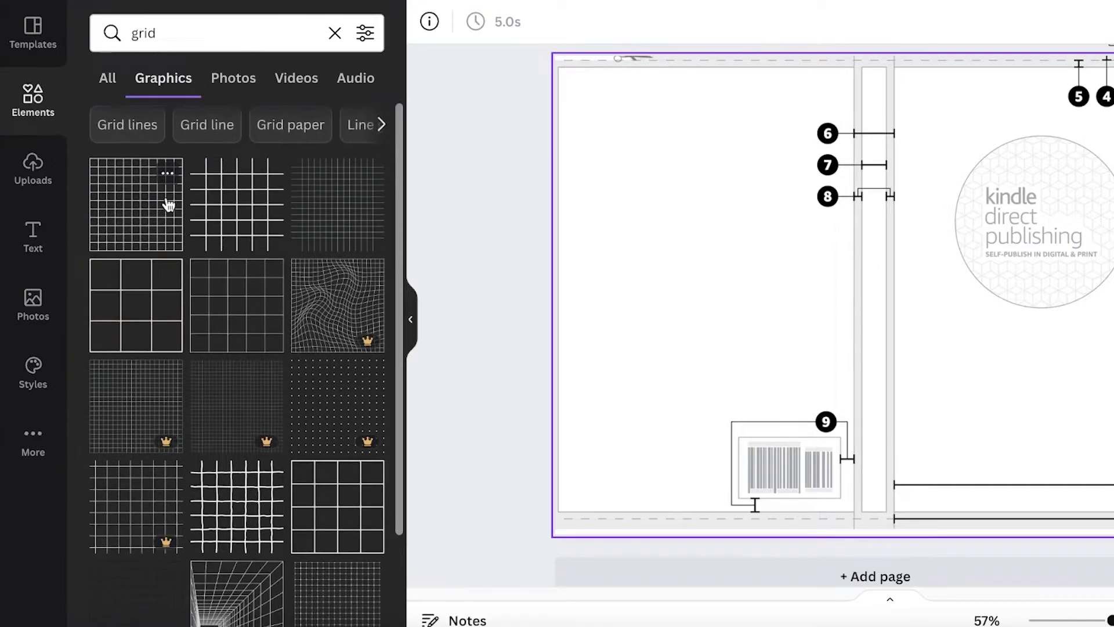
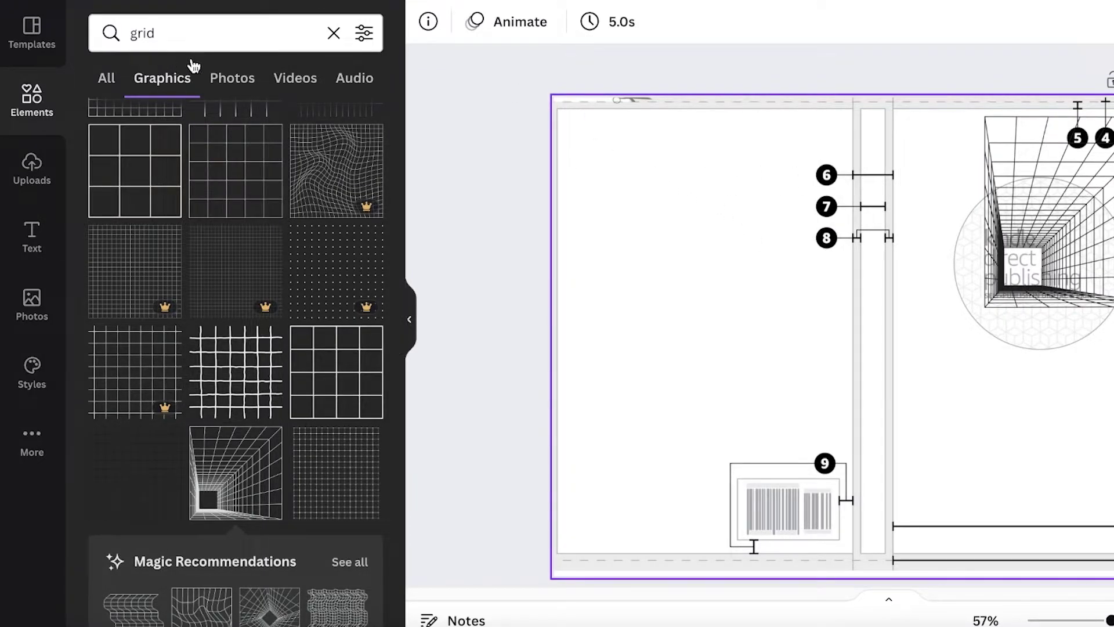
Add a black square from an elements search for "black" in the page's upper-left corner and make it semi-transparent
left_click(332, 33)
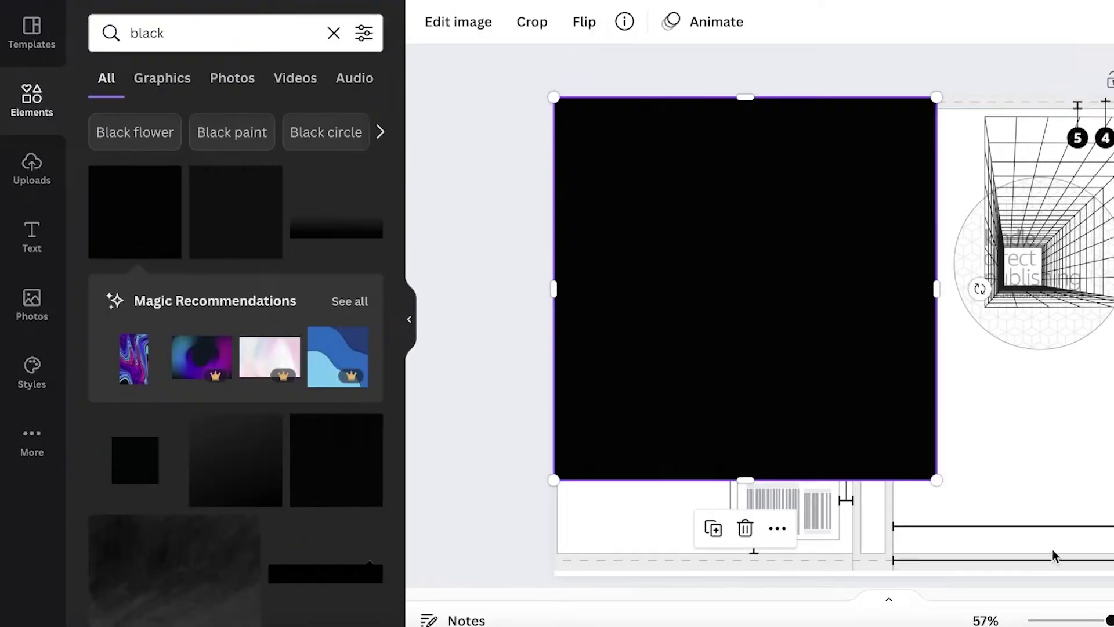
left_click(1073, 22)
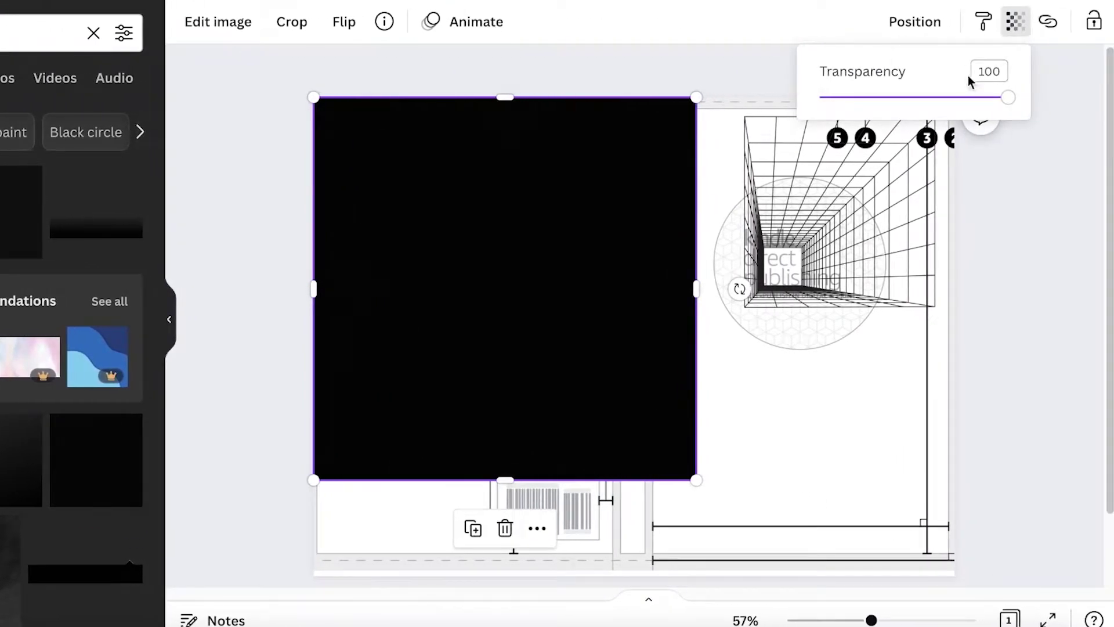
left_click_drag(1008, 97, 871, 97)
Recolor the perspective grid graphic white and move it from the front cover onto the spine area
left_click(827, 271)
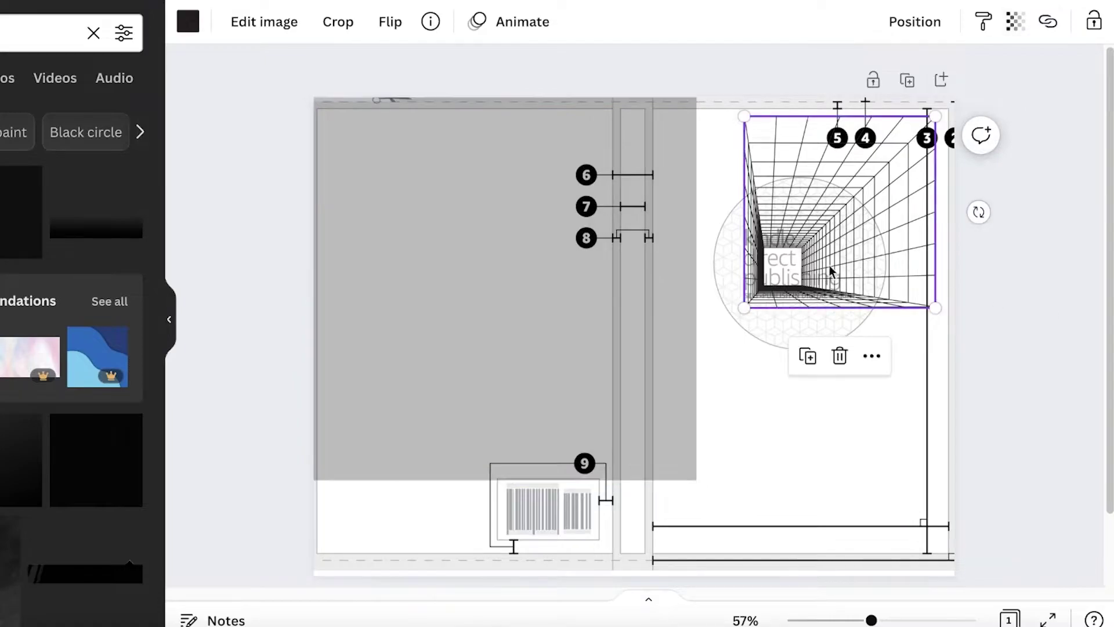
left_click(188, 22)
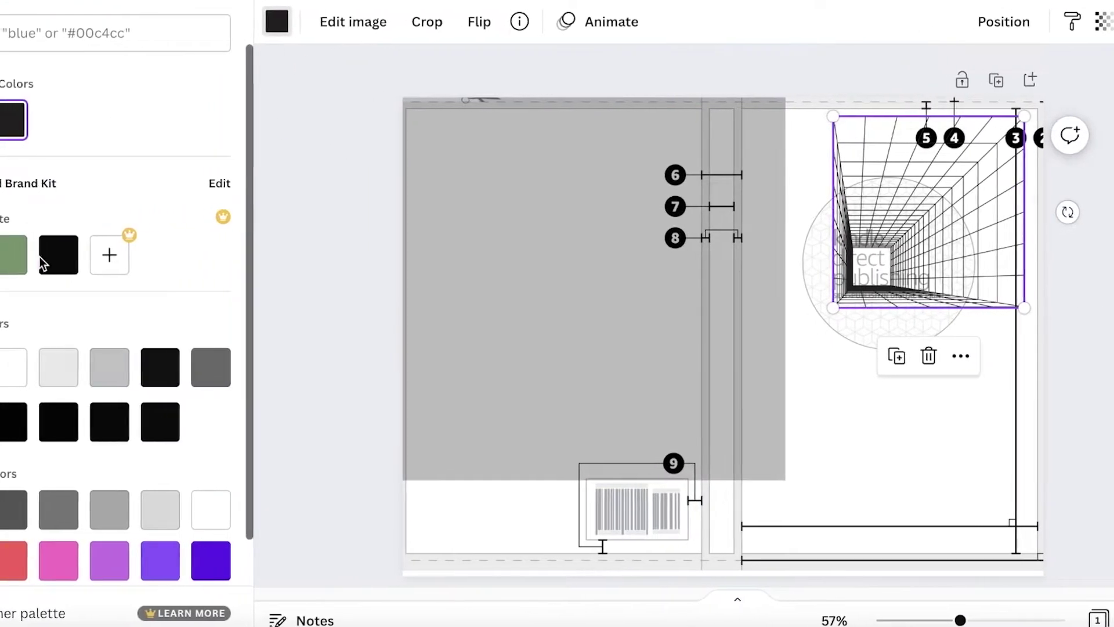
left_click(1013, 234)
left_click_drag(1012, 234, 732, 246)
Enlarge the semi-transparent black square and shift it until it covers the whole page
left_click(786, 361)
left_click_drag(903, 482, 1112, 557)
mouse_move(832, 263)
left_mouse_down()
mouse_move(856, 269)
mouse_move(813, 256)
left_mouse_up()
left_click_drag(1002, 234, 1013, 206)
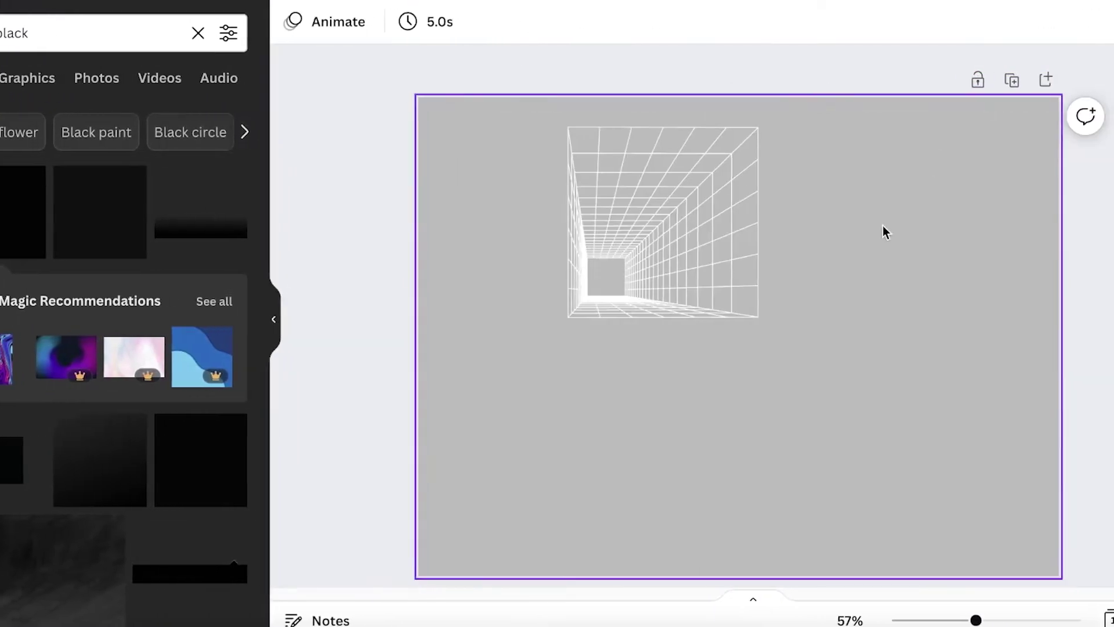
Try the white grid elsewhere over the black square and remove the black square from the page
left_click(632, 228)
left_click_drag(631, 228, 823, 453)
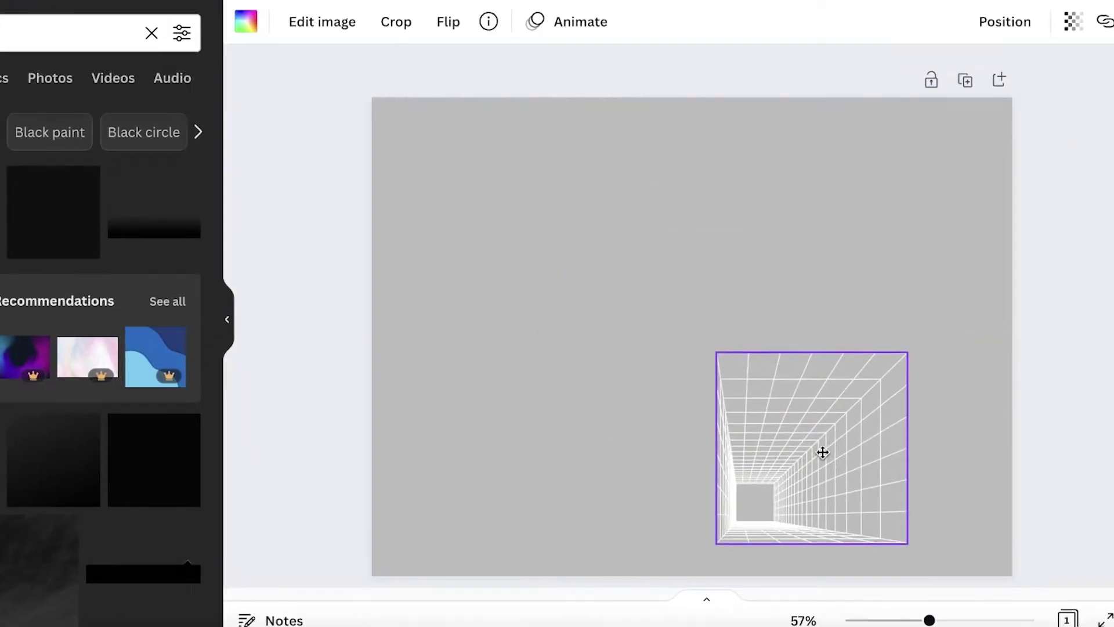
left_click(776, 177)
left_click_drag(838, 515, 813, 489)
left_click(883, 184)
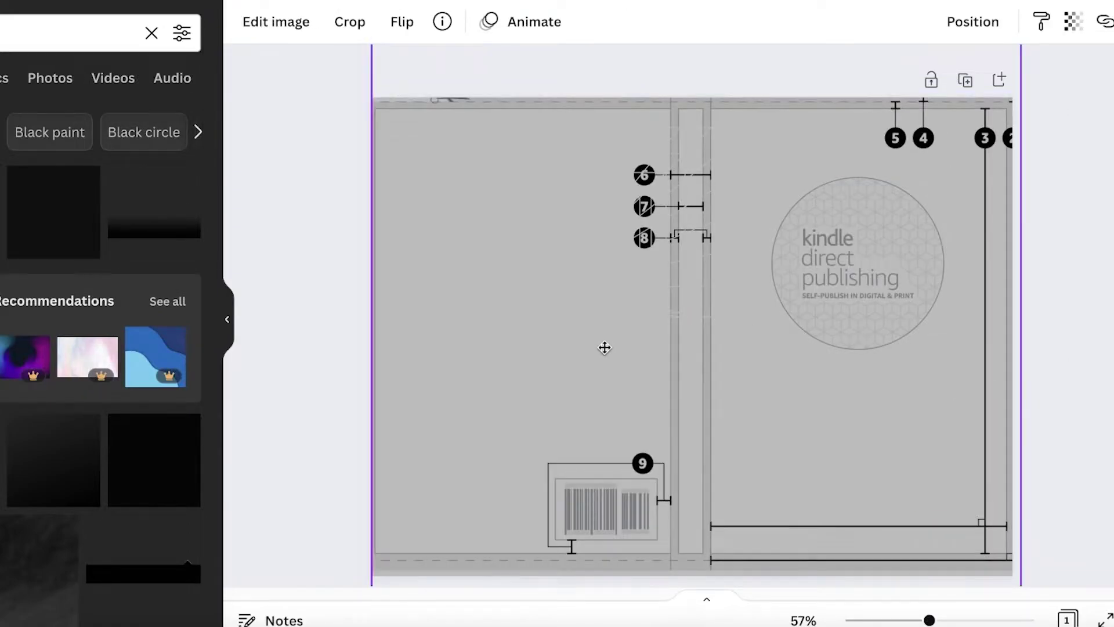
left_click_drag(603, 349, 282, 332)
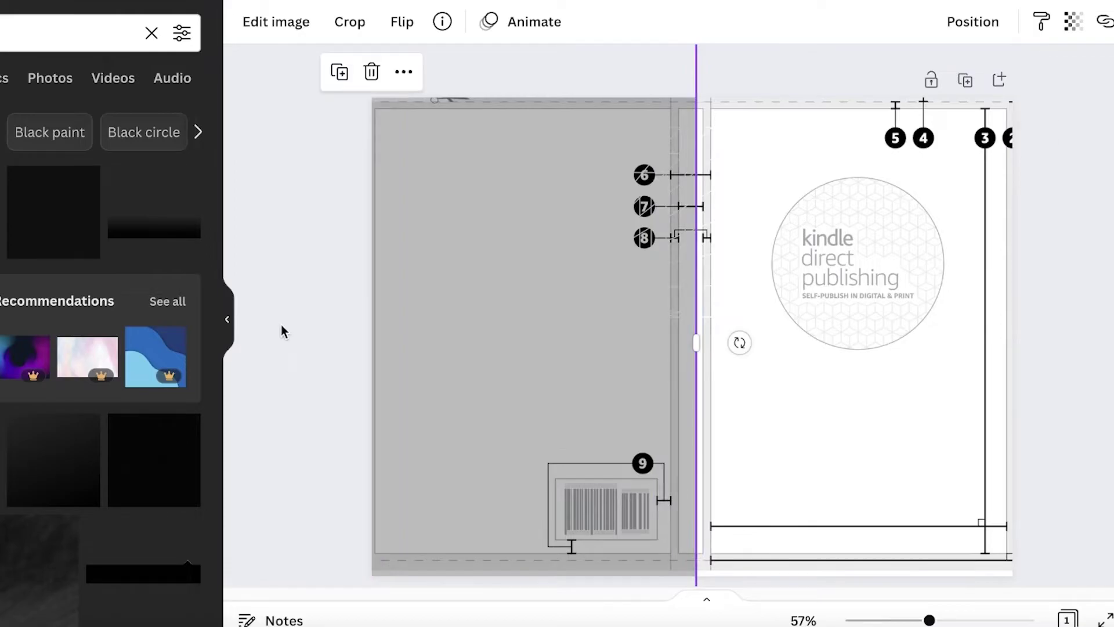
left_click(283, 334)
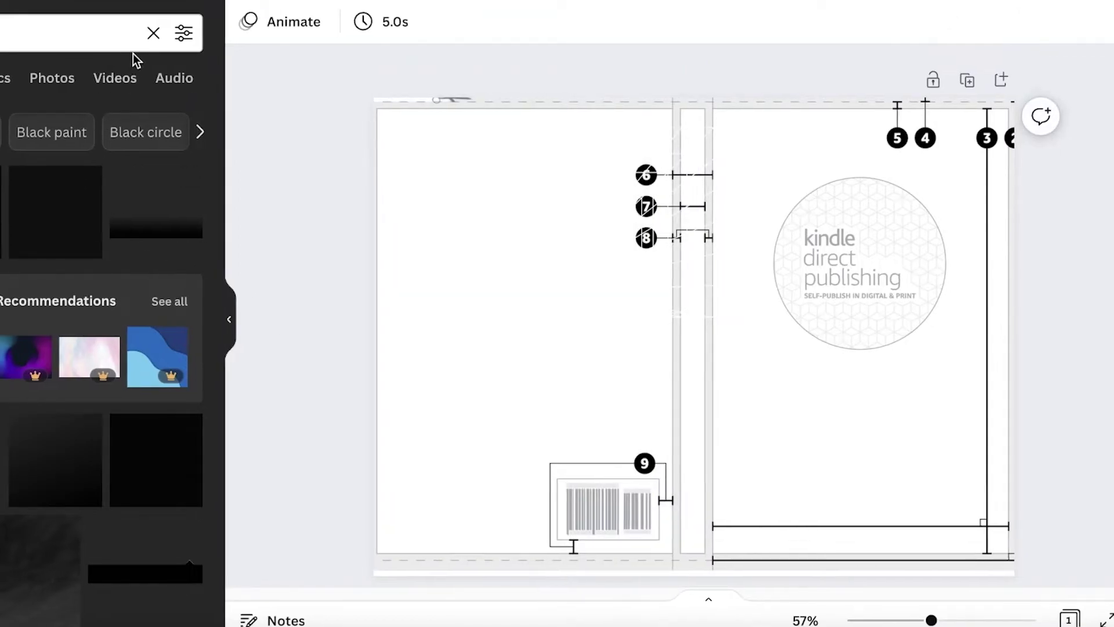
Add the dotted line from an elements search for "lines" and delete the white grid graphic from the page
left_click(152, 33)
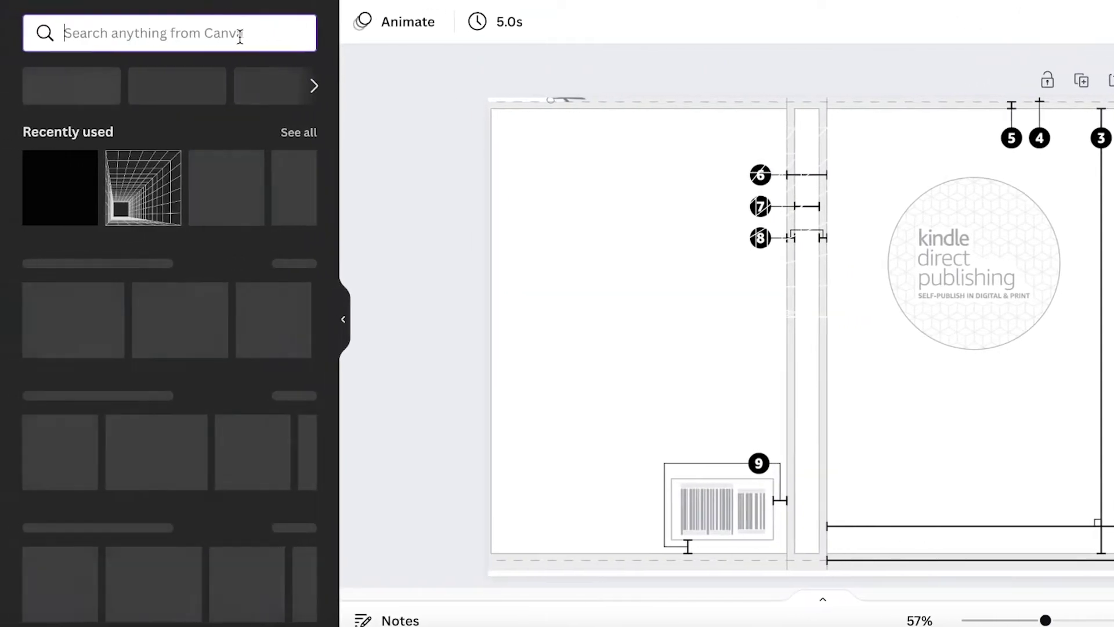
type("lines")
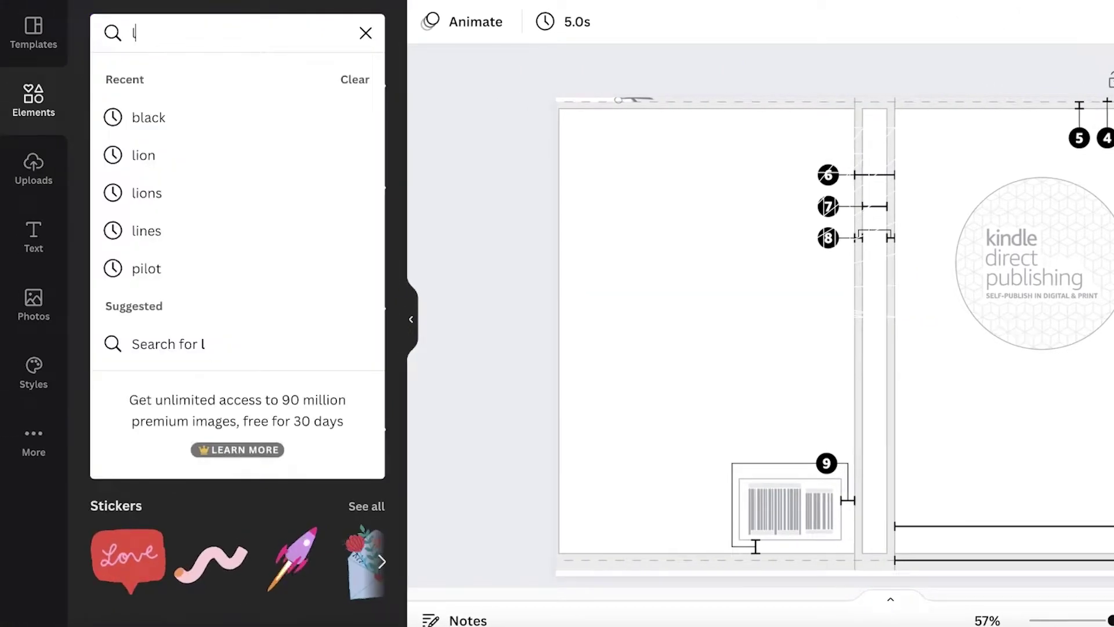
key("Return")
left_click(244, 316)
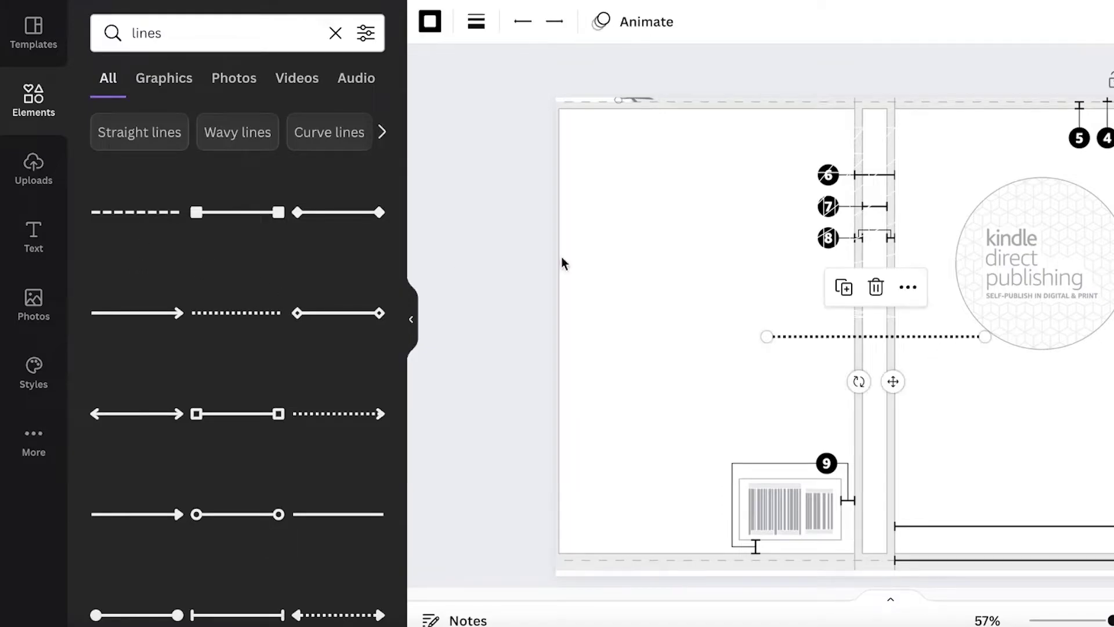
left_click(796, 210)
key("Delete")
Turn the dotted line vertical along the spine's right edge and set its line weight to 12
left_click(929, 336)
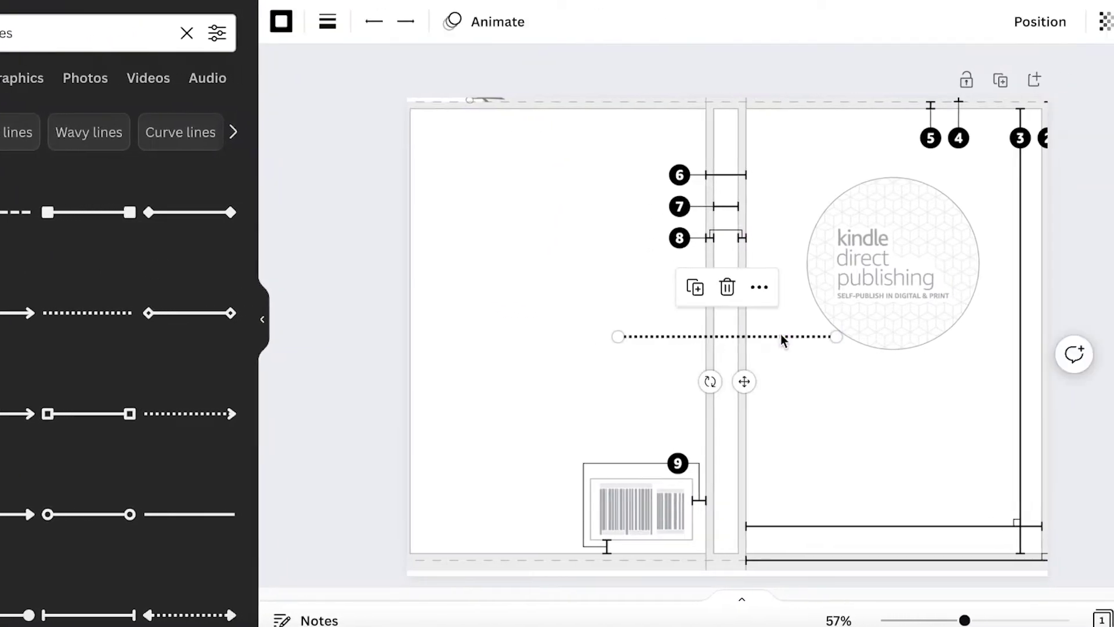
left_click_drag(710, 382, 855, 364)
left_click_drag(763, 364, 763, 356)
left_click_drag(635, 312, 649, 206)
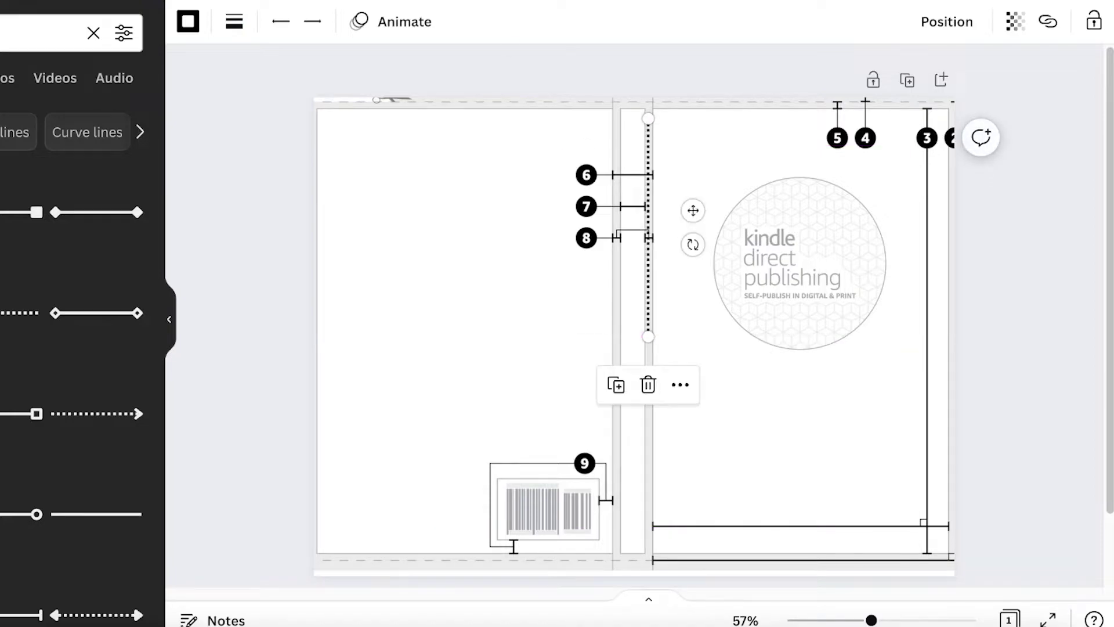
left_click(235, 21)
left_click_drag(257, 195, 262, 195)
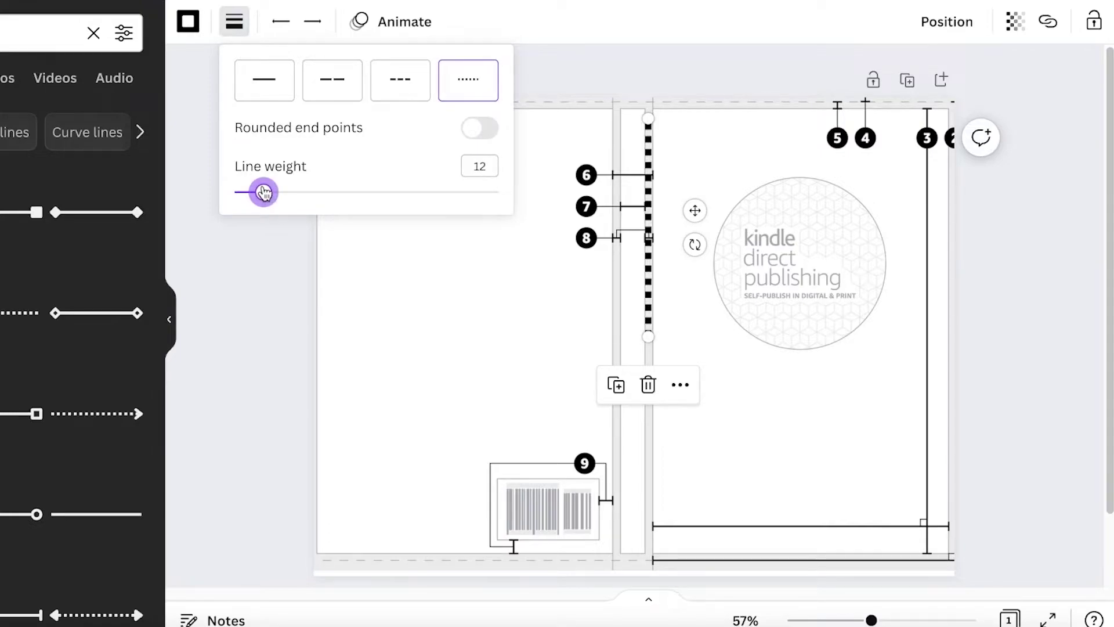
Stretch the dotted line over the full page height and place a copy along the spine's left edge
left_click(618, 384)
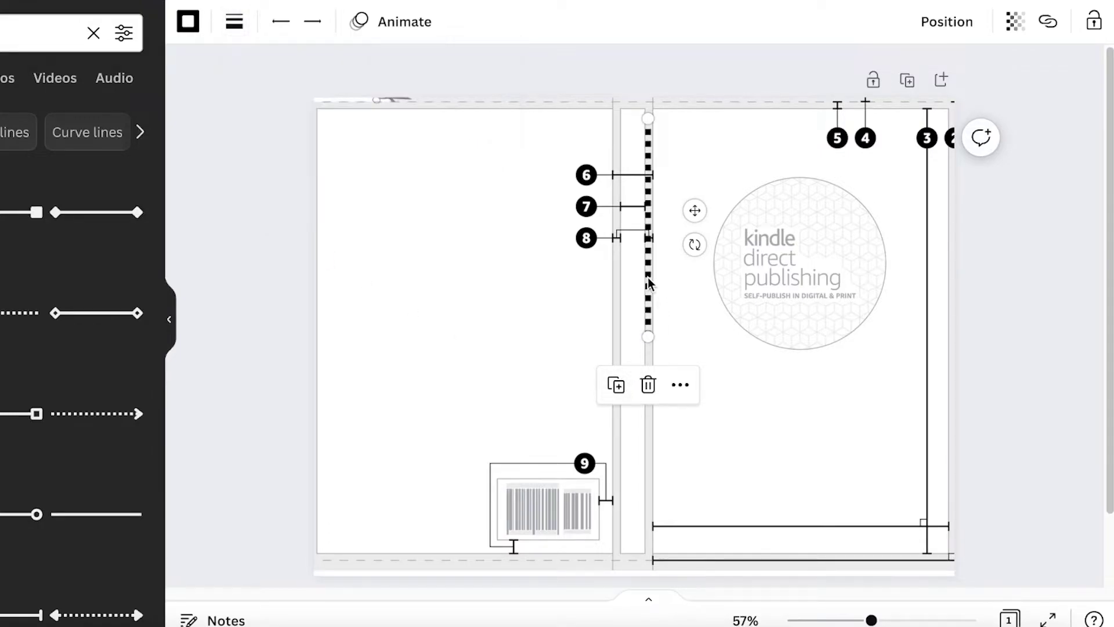
left_click_drag(651, 281, 652, 260)
left_click_drag(646, 322, 648, 606)
left_click_drag(704, 336, 669, 319)
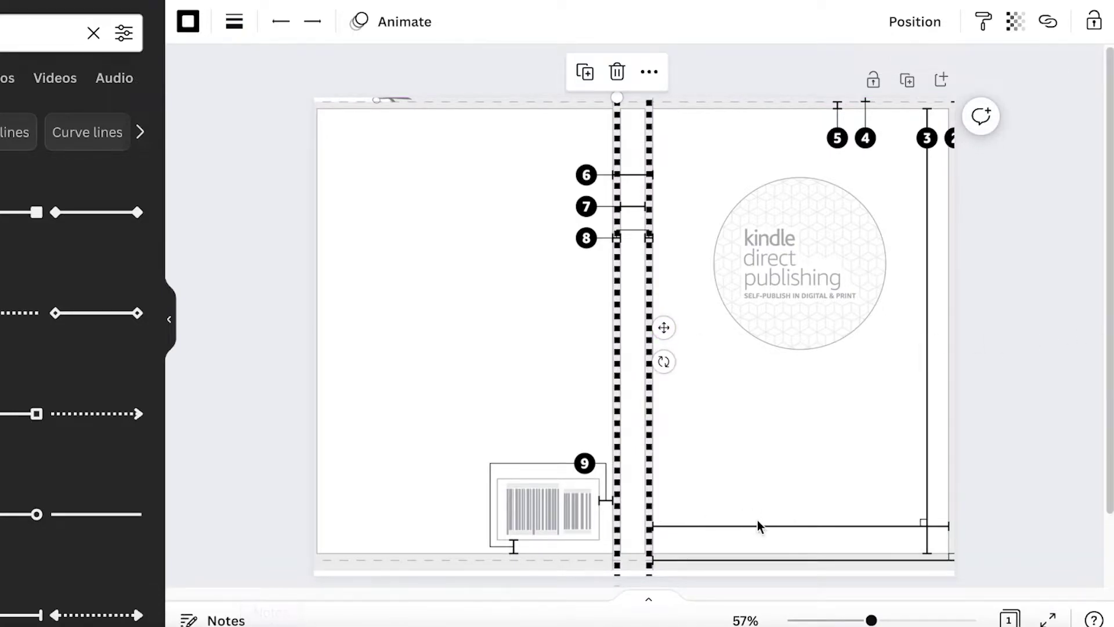
Duplicate the dotted line, turn it horizontal and place such lines along the diagram's top and bottom margins
key("ctrl+d")
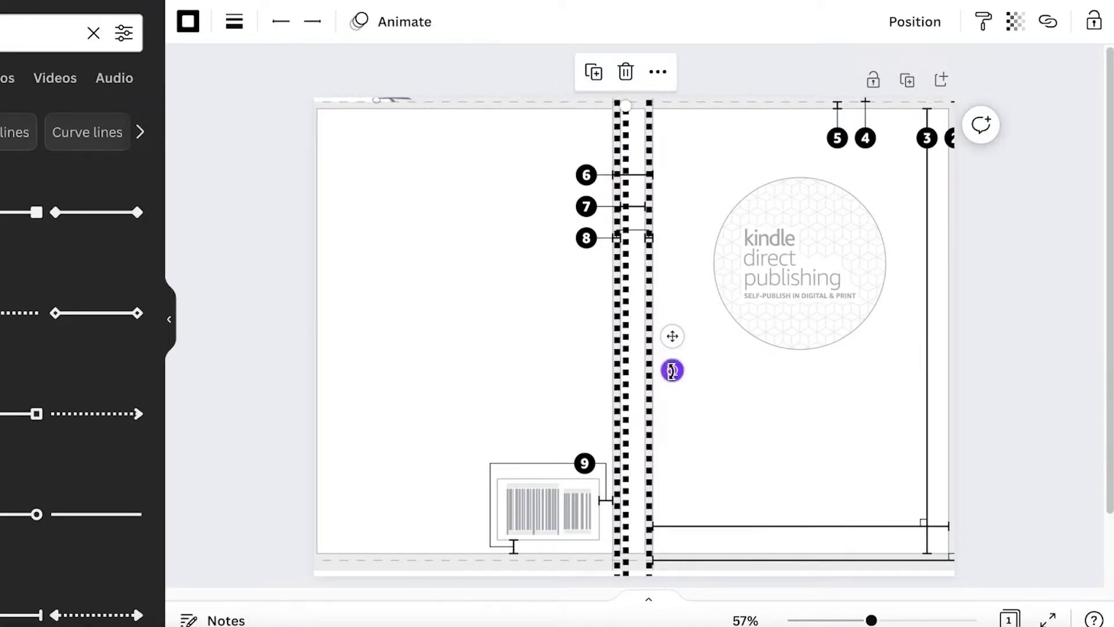
left_click_drag(672, 369, 642, 200)
left_click_drag(698, 357, 741, 560)
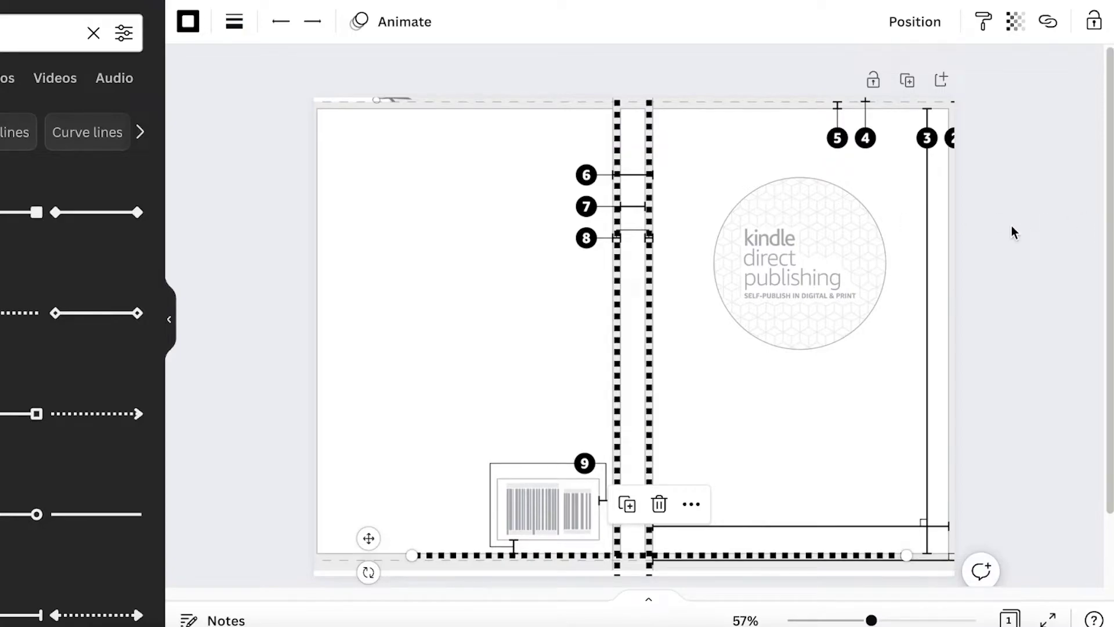
Unlock the KDP template diagram and delete it, keeping only the dotted guide lines
left_click(739, 278)
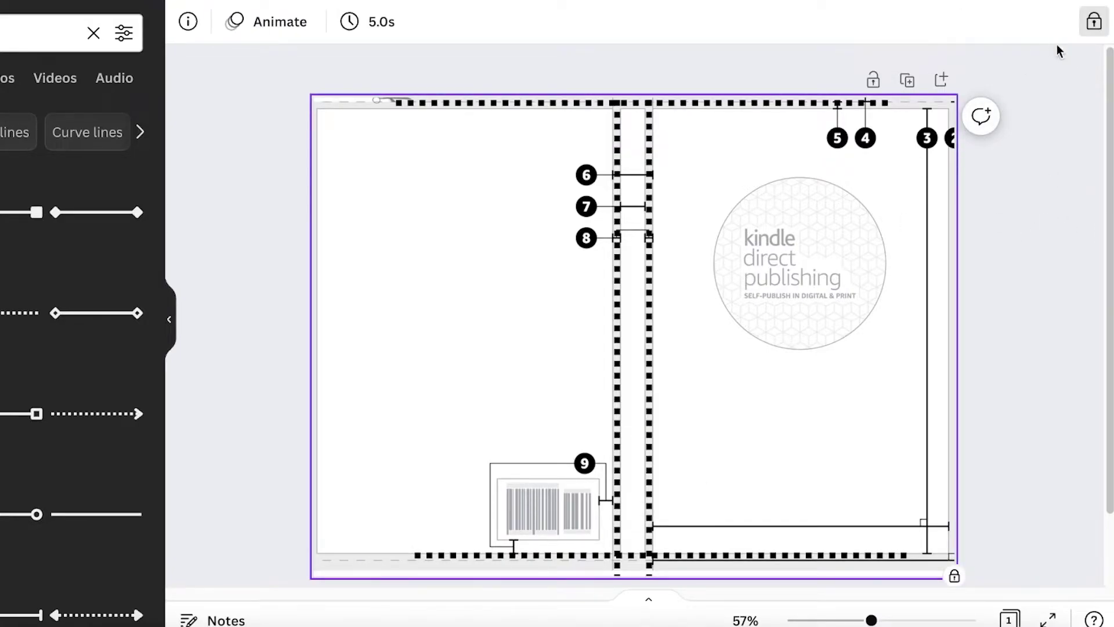
left_click(1094, 23)
key("Delete")
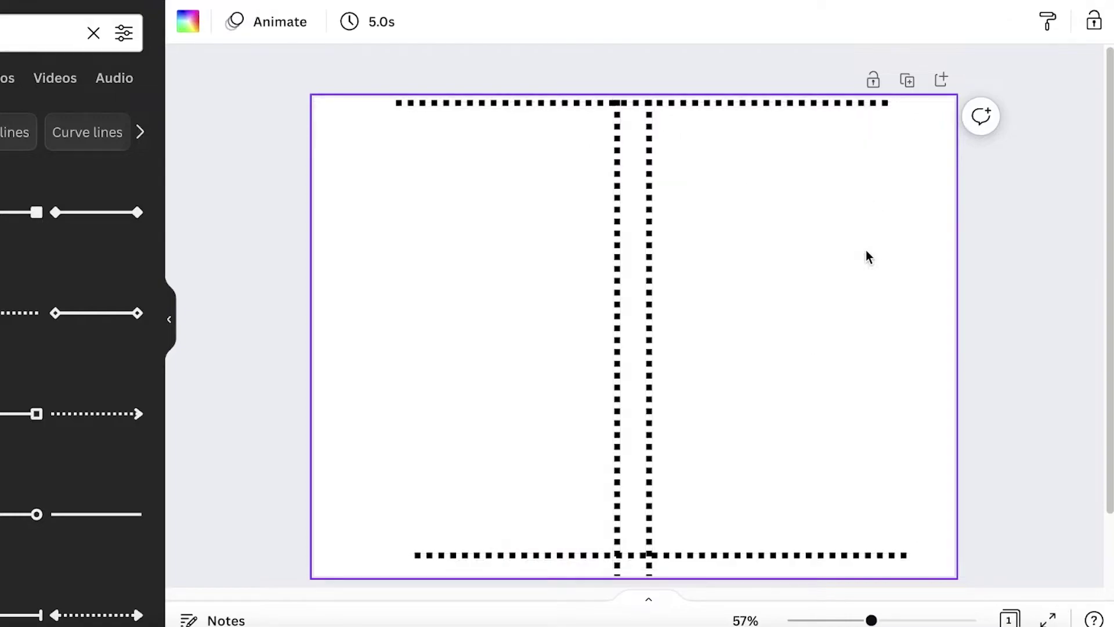
left_click(994, 236)
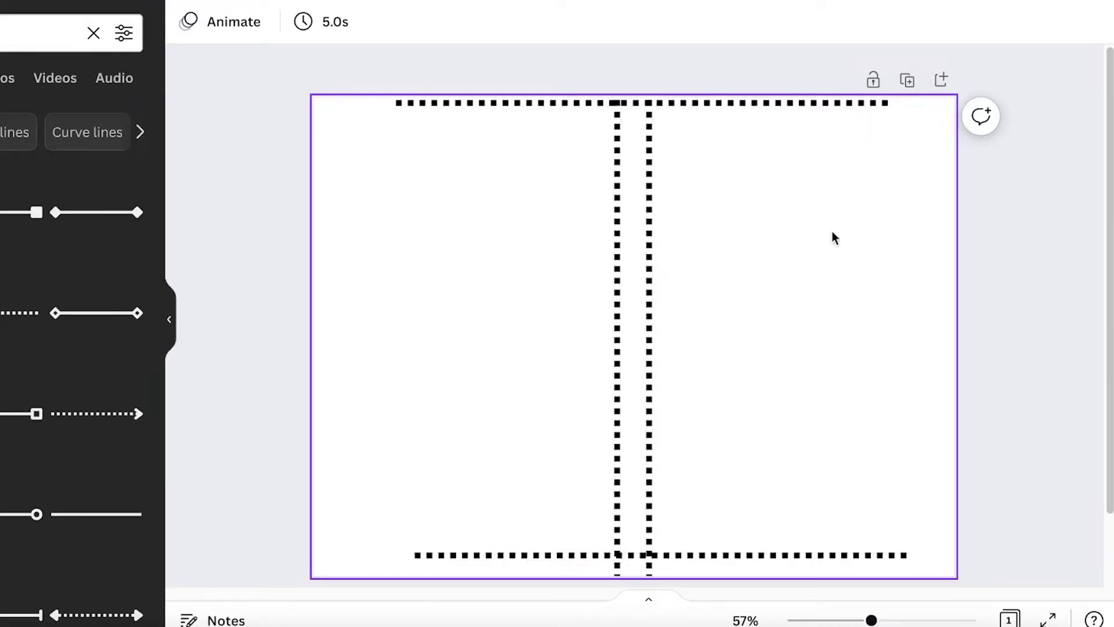
left_click(449, 216)
left_click(194, 25)
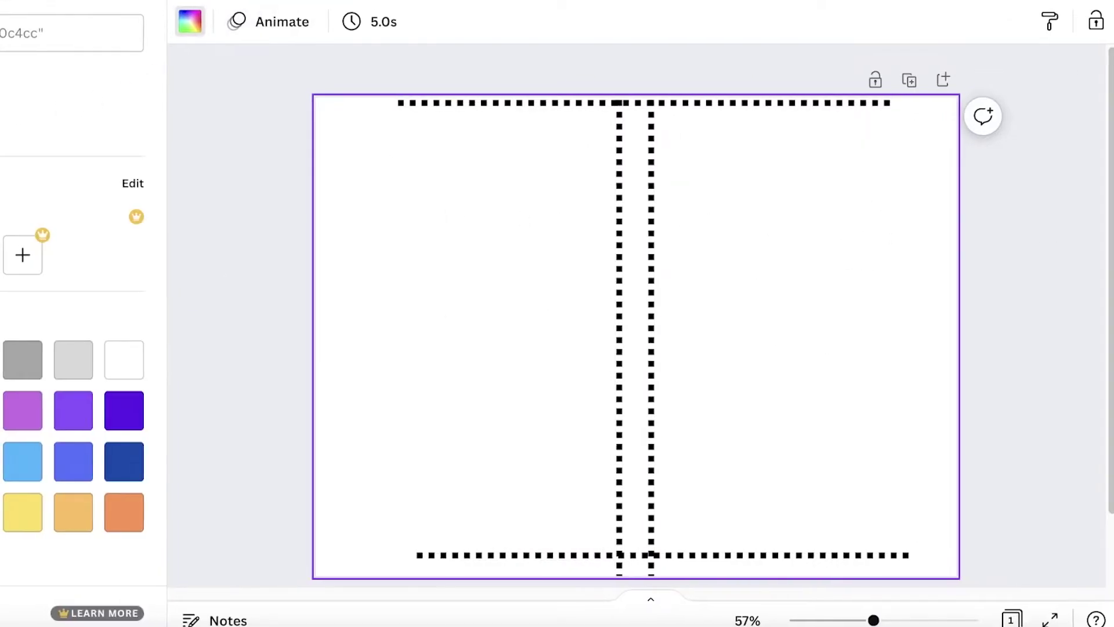
left_click(281, 199)
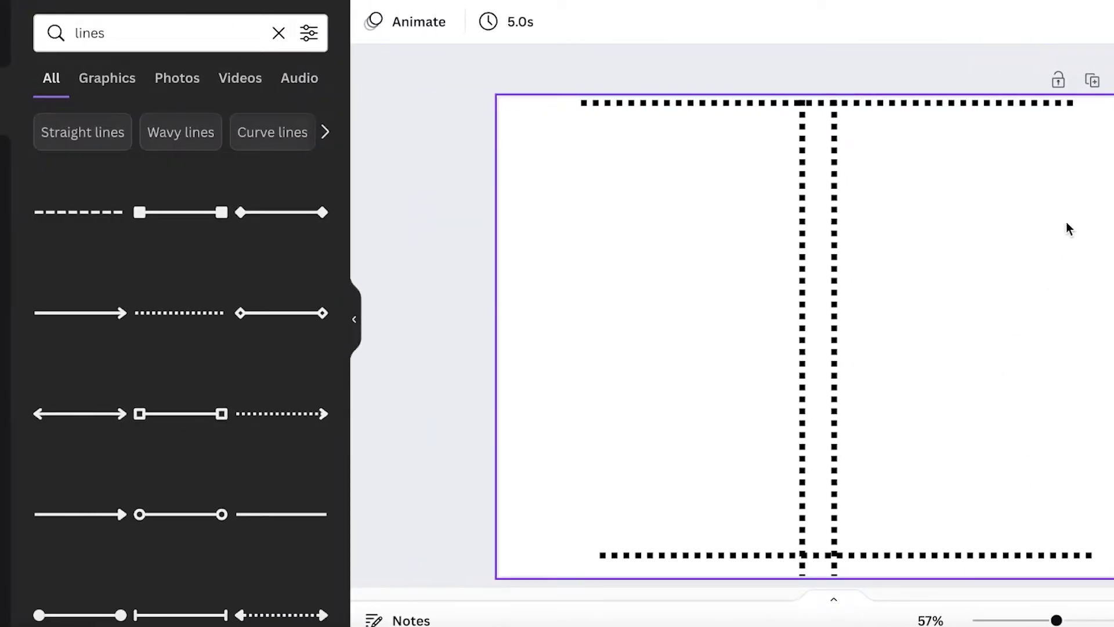
Select all the dotted guide lines together and recolor them white
left_click_drag(1108, 119, 664, 204)
left_click(931, 350)
left_click_drag(1108, 103, 515, 583)
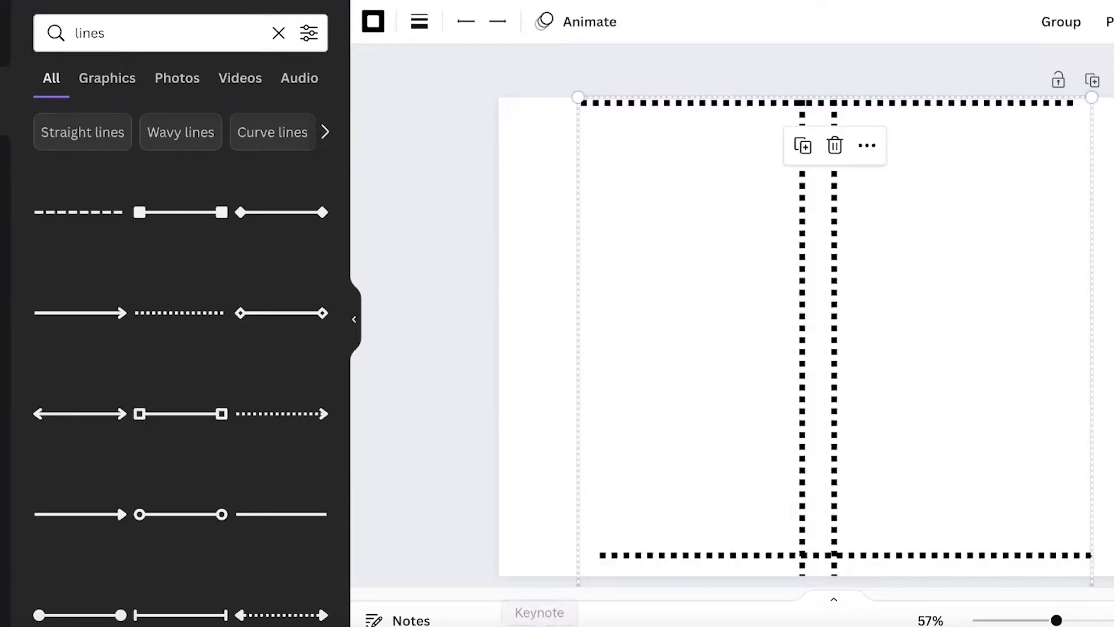
left_click(378, 25)
left_click(145, 129)
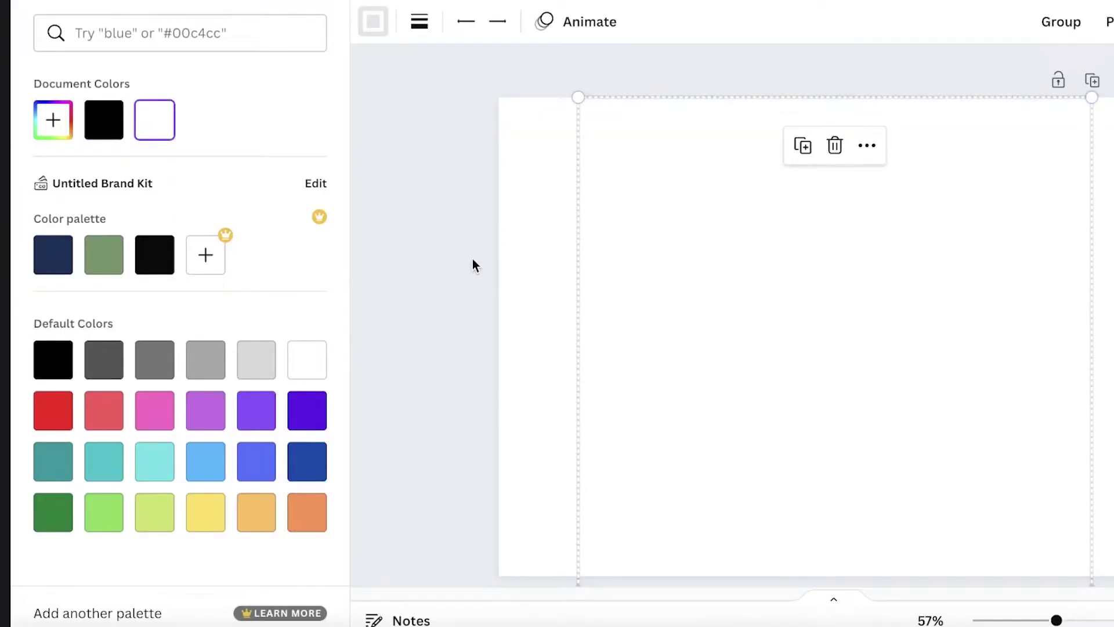
Set the page background to the black from the brand color palette
key("Escape")
left_click(497, 192)
left_click(377, 24)
left_click(154, 254)
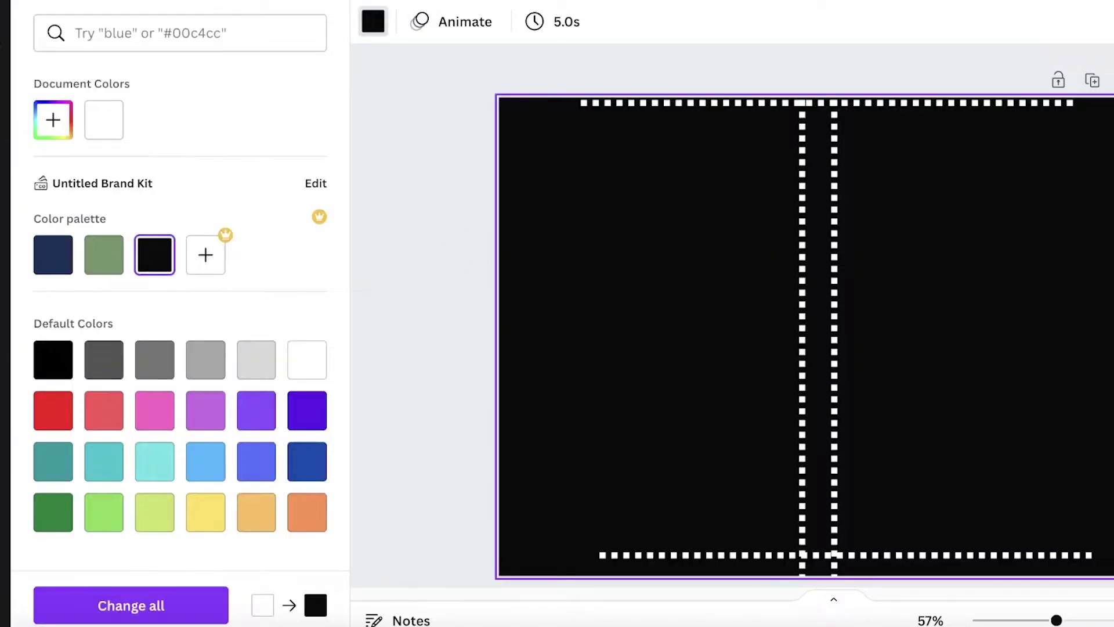
key("Escape")
Add the recently used perspective grid graphic, shift it toward the front cover and recolor it white
left_click(279, 33)
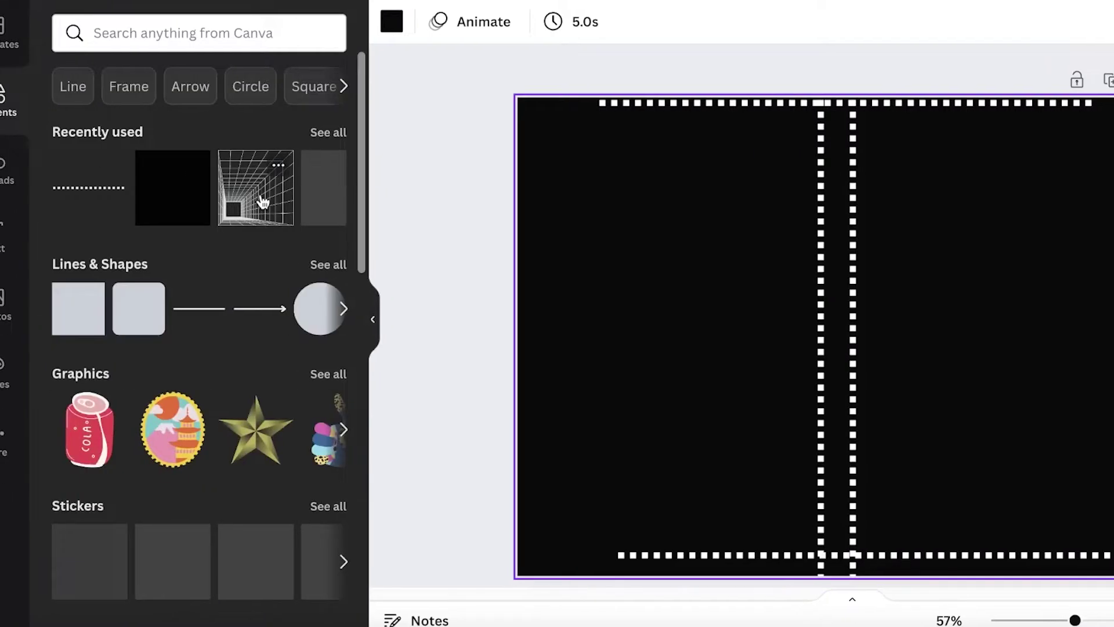
left_click(323, 229)
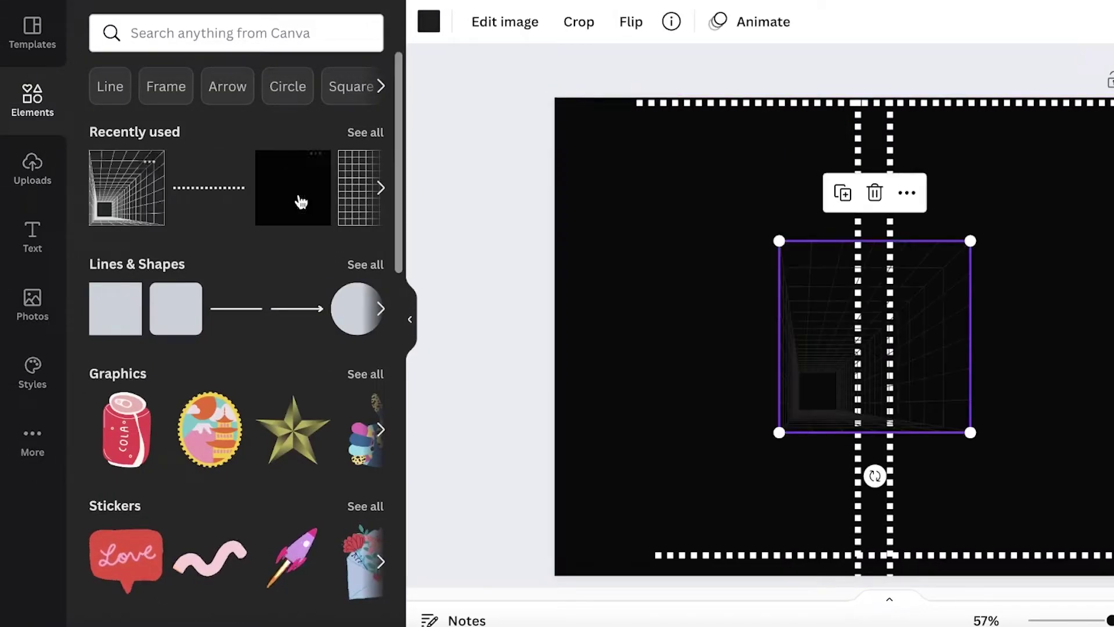
left_click_drag(923, 346, 1022, 342)
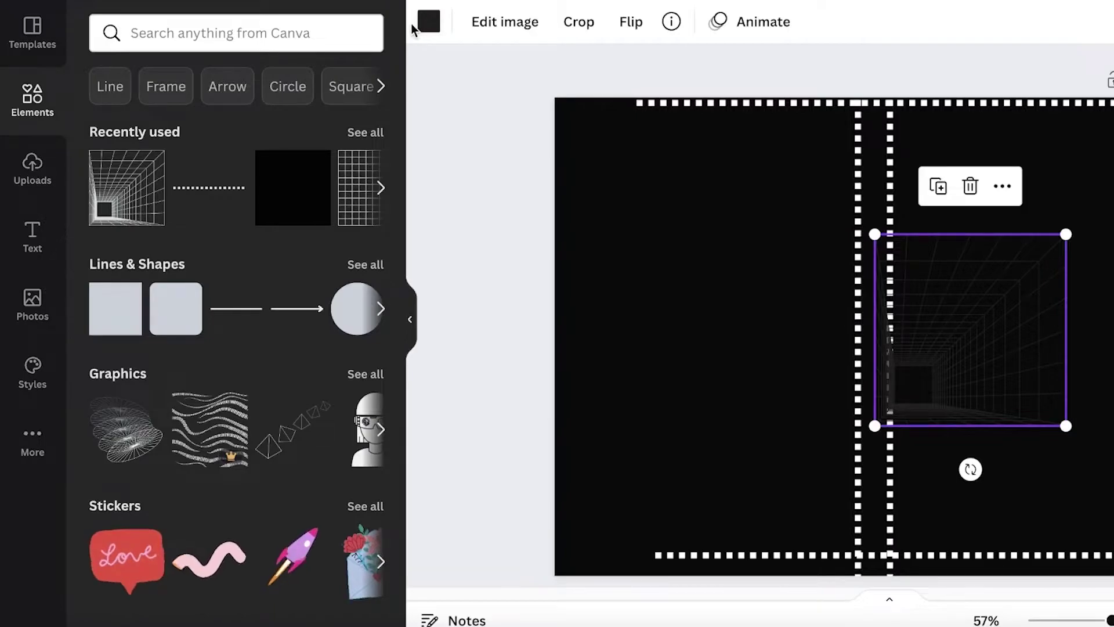
left_click(429, 21)
left_click(258, 122)
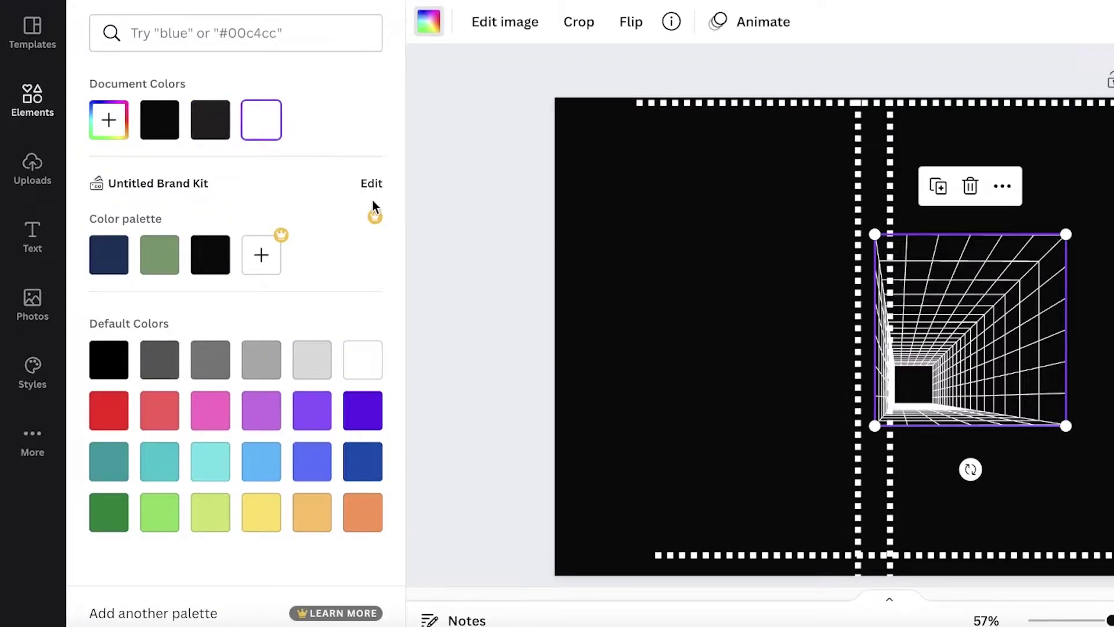
Enlarge and reposition the white perspective grid until it covers the front cover, spine and back cover
left_click_drag(946, 339, 971, 449)
left_click_drag(766, 448, 774, 451)
left_click_drag(881, 359, 1097, 67)
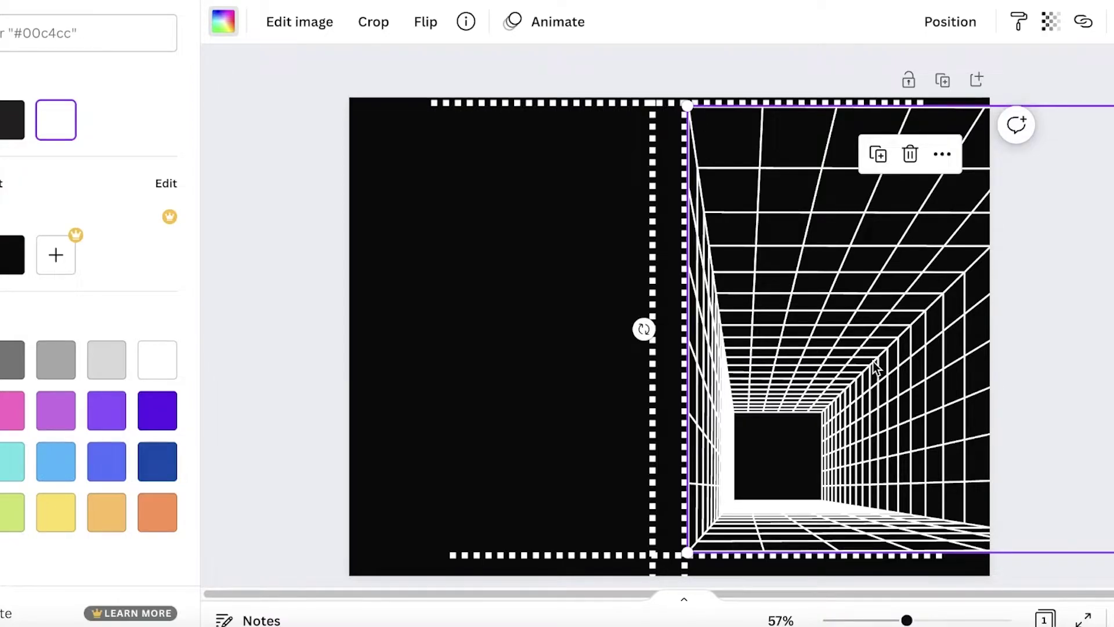
left_click_drag(877, 366, 526, 390)
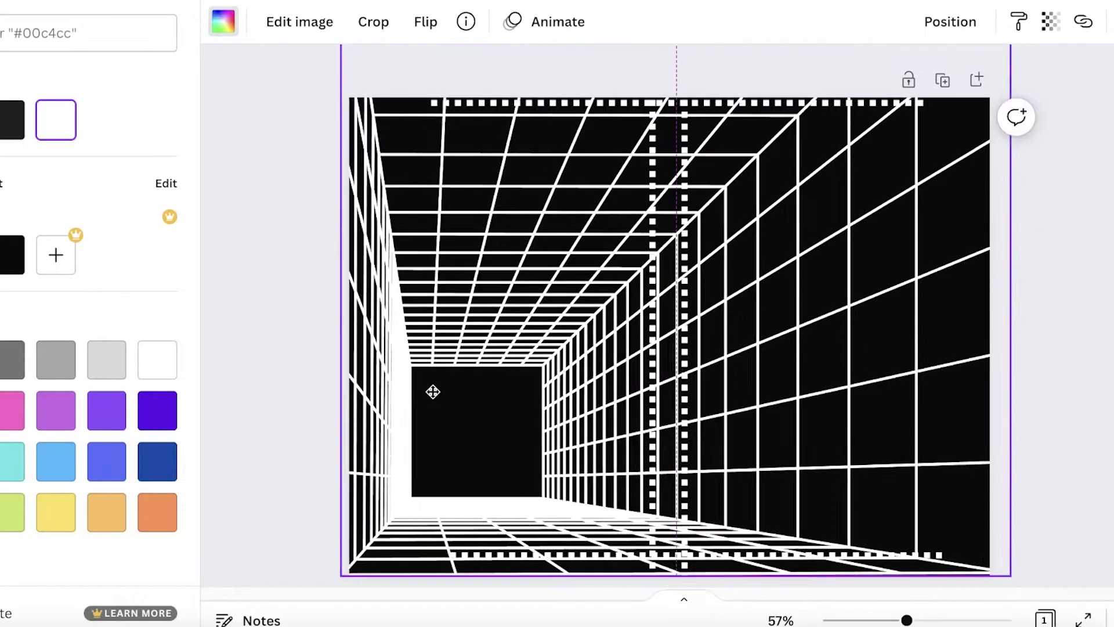
left_click_drag(433, 390, 425, 393)
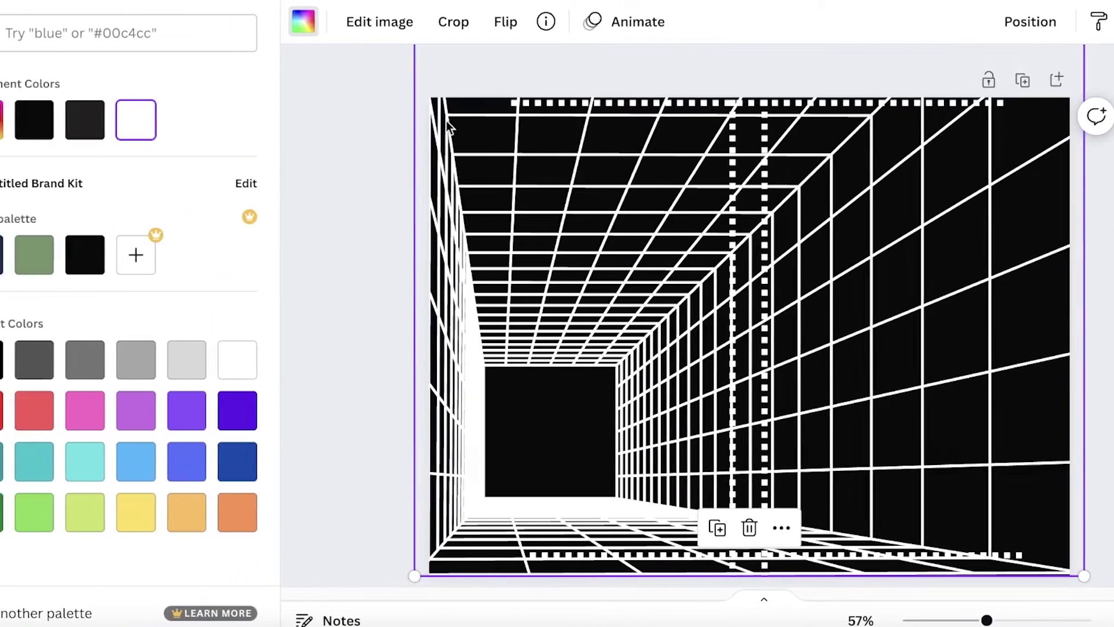
left_click(368, 129)
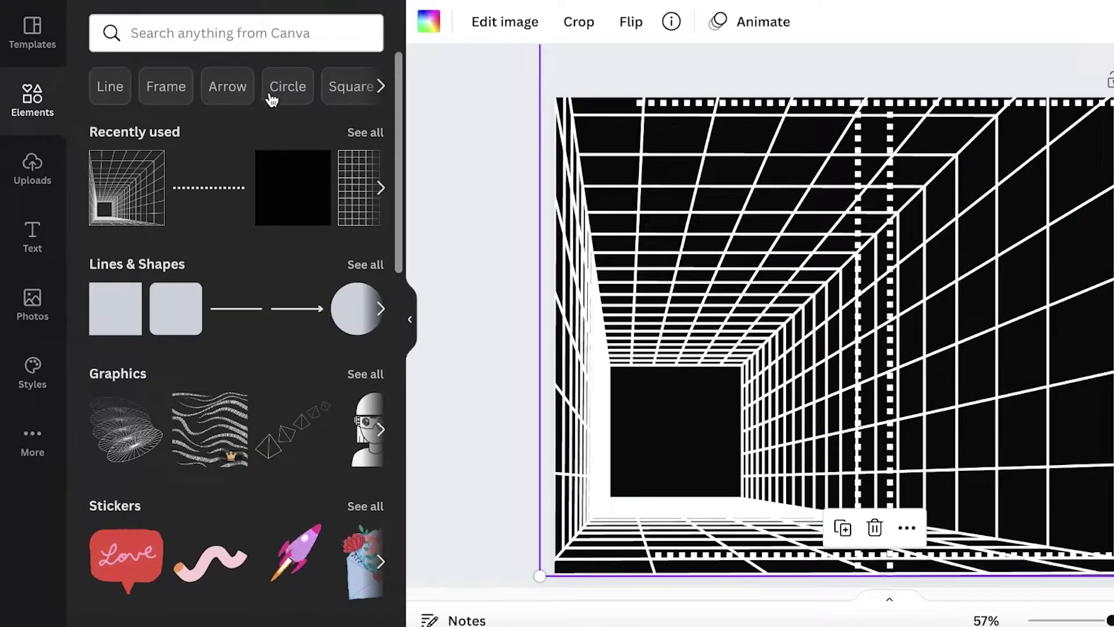
Search the graphics for "square" and add the light blue rounded label with the dashed black border
left_click(234, 35)
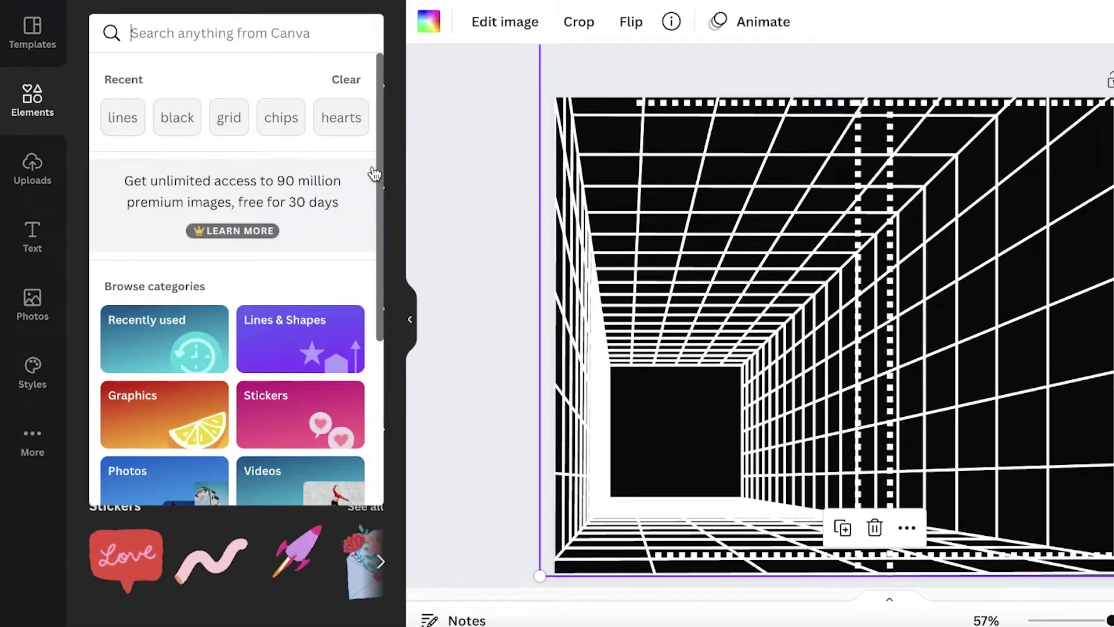
type("square")
key("Return")
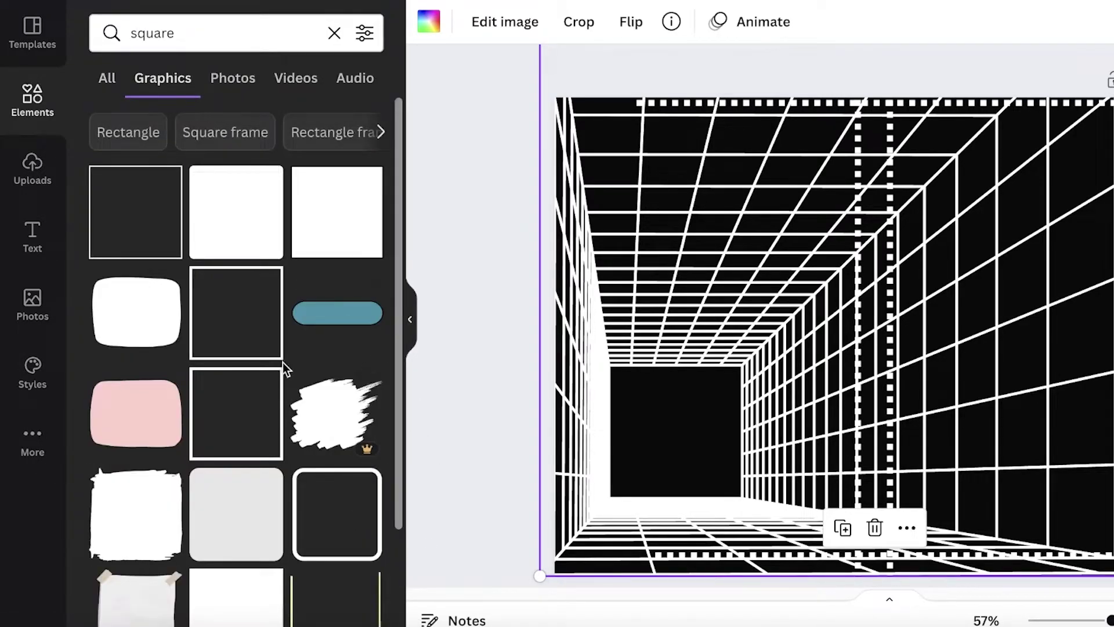
scroll(325, 185, "down", 6)
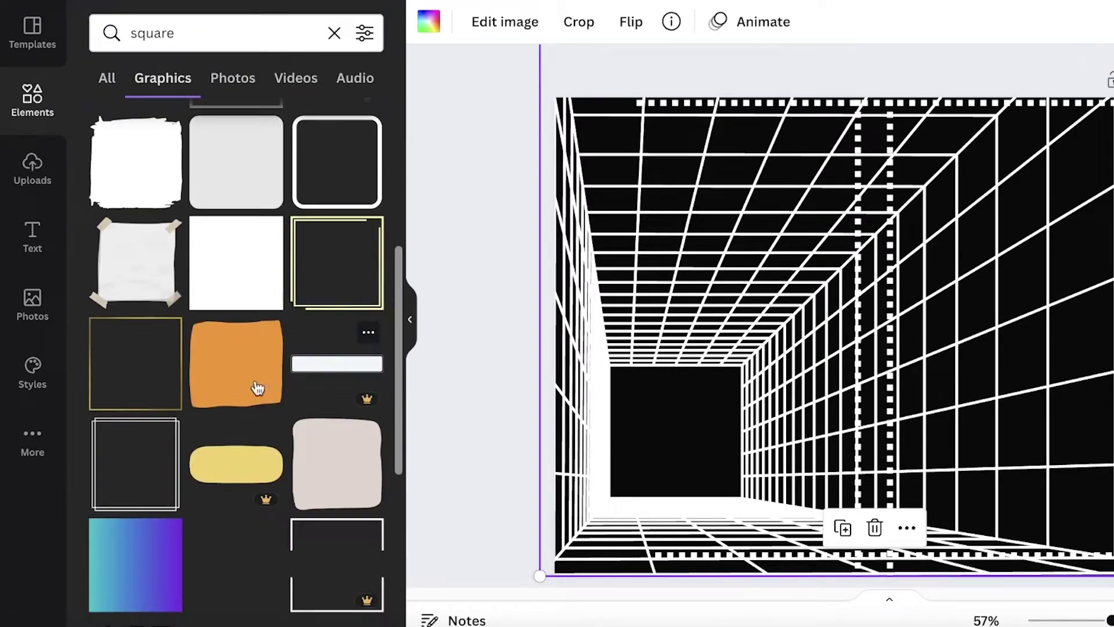
scroll(149, 510, "down", 3)
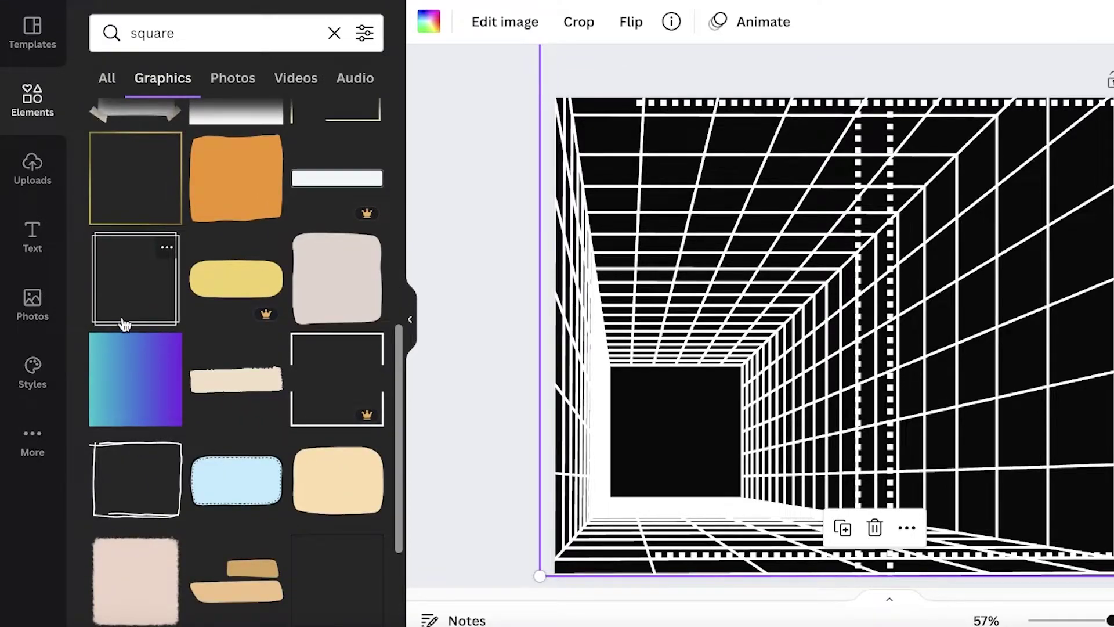
left_click(122, 320)
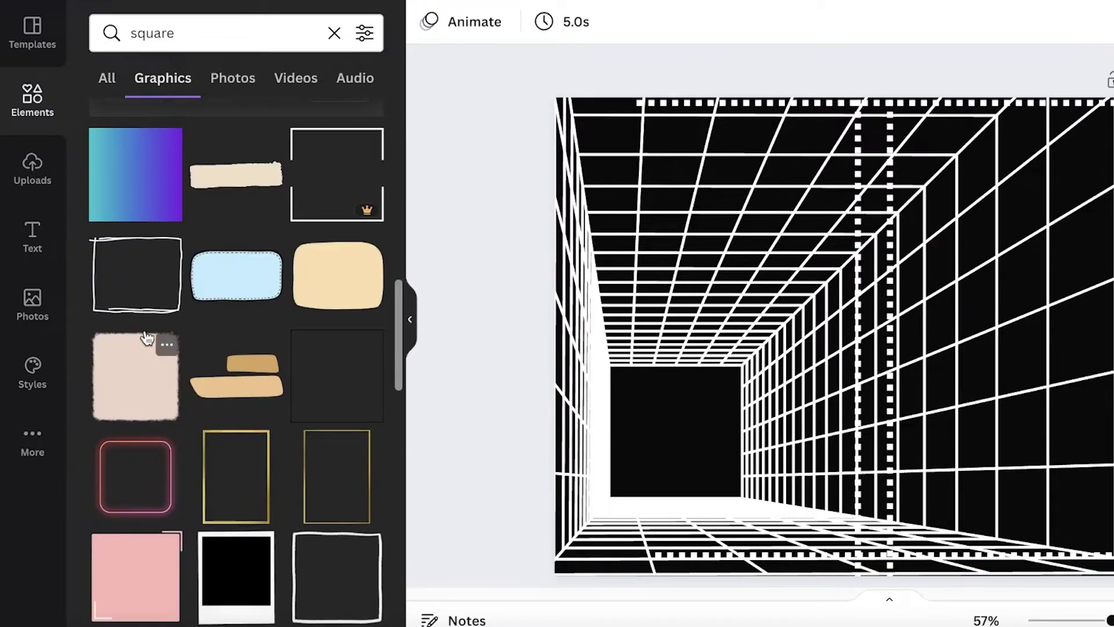
left_click(232, 285)
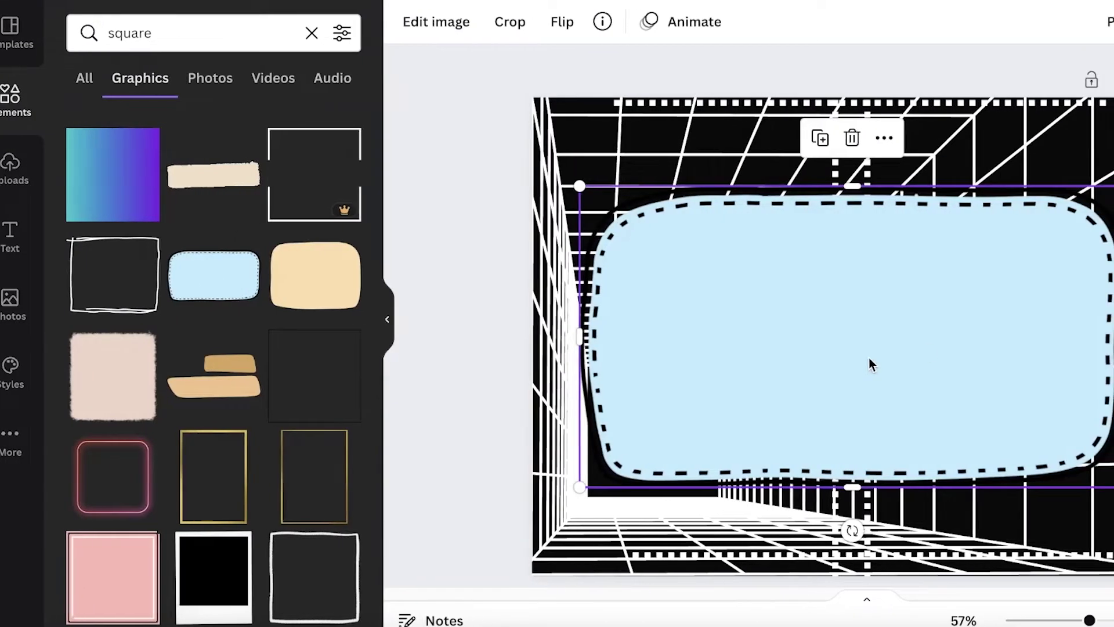
Shrink the light blue label and place it on the upper part of the front cover
left_click_drag(1113, 489, 838, 342)
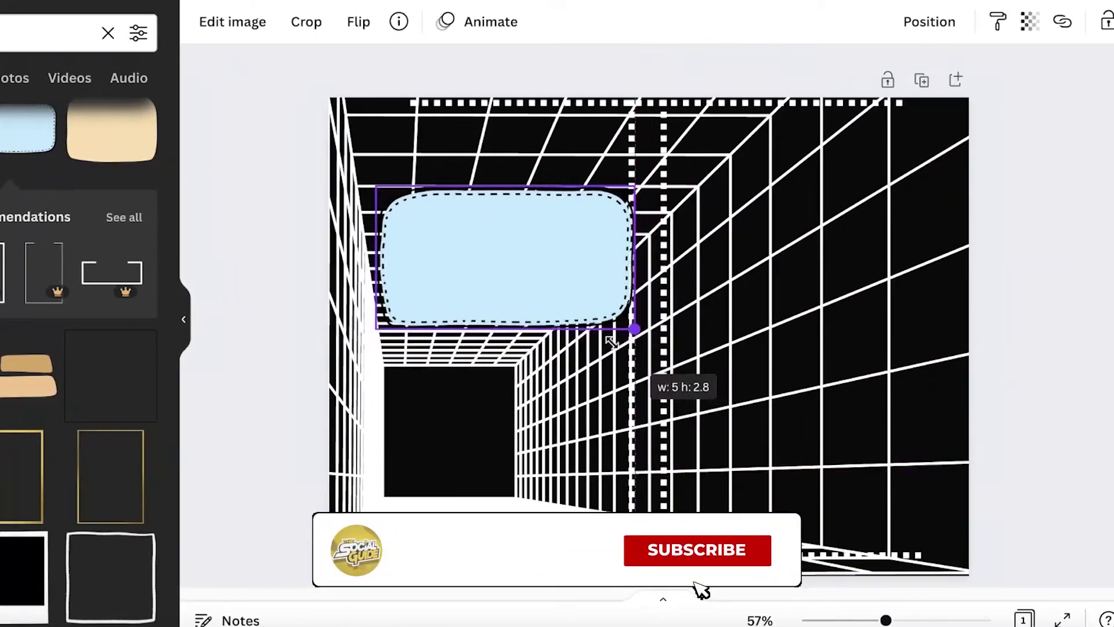
left_click_drag(611, 341, 551, 308)
left_click_drag(562, 259, 877, 242)
mouse_move(812, 285)
left_mouse_down()
mouse_move(812, 249)
mouse_move(812, 278)
left_mouse_up()
left_click(242, 23)
left_click(239, 134)
left_click(982, 219)
left_click(429, 269)
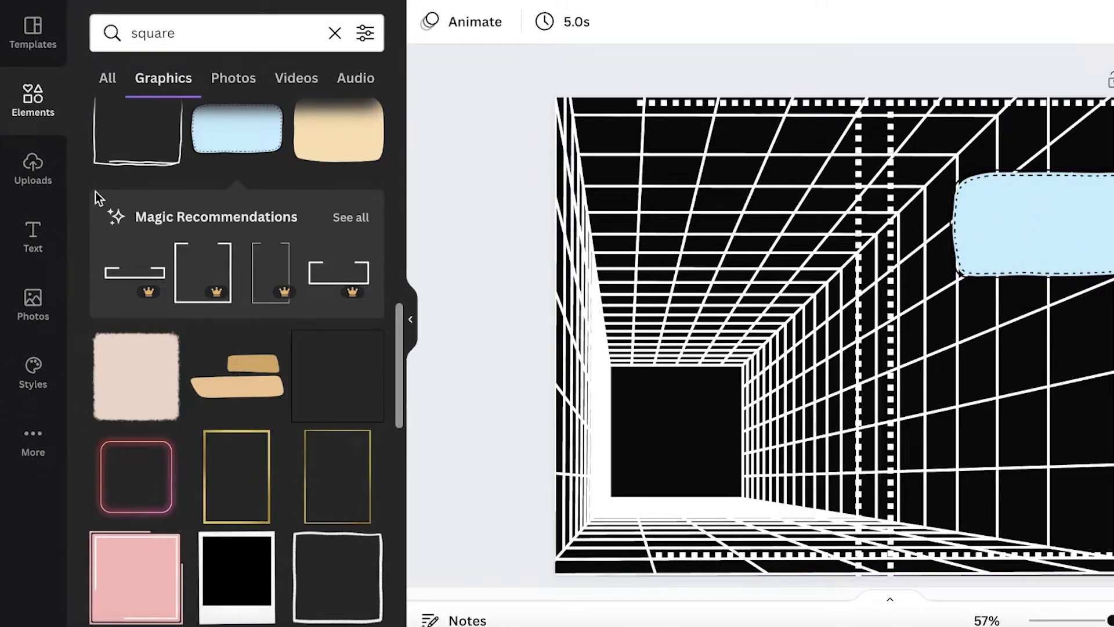
Browse the font combinations and add the green outlined HUSTLE text to the page
left_click(32, 237)
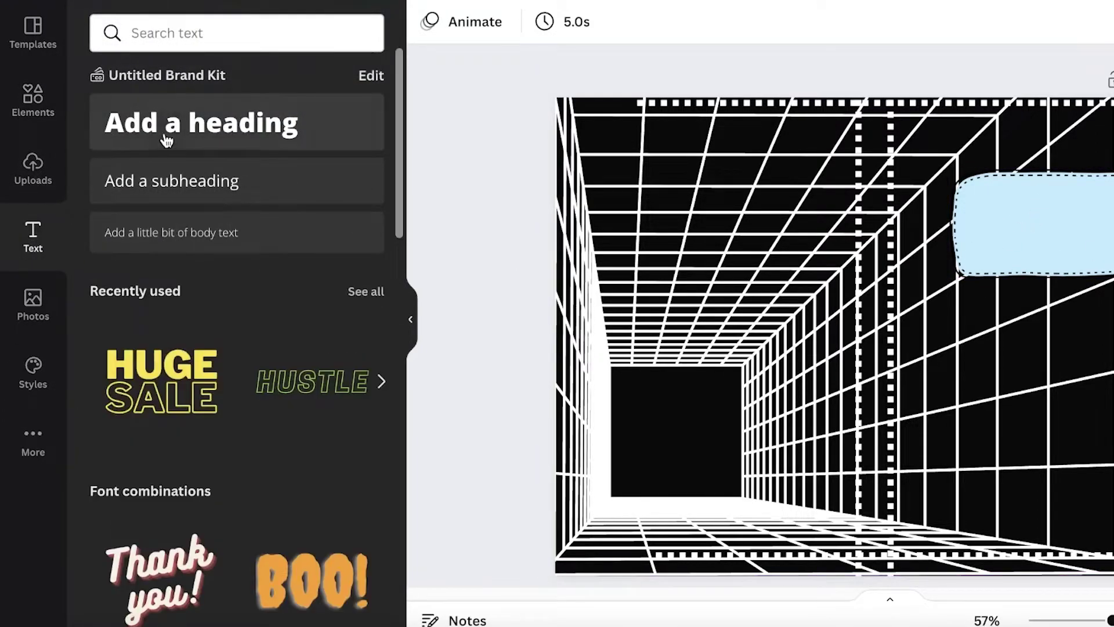
scroll(145, 454, "down", 4)
scroll(222, 404, "down", 3)
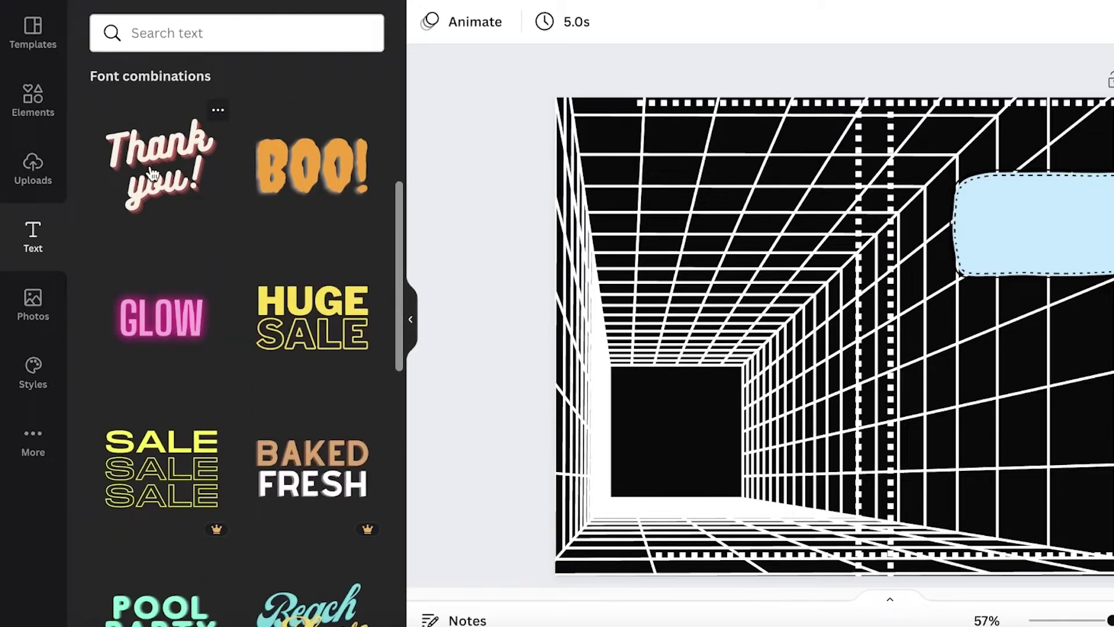
scroll(158, 467, "down", 7)
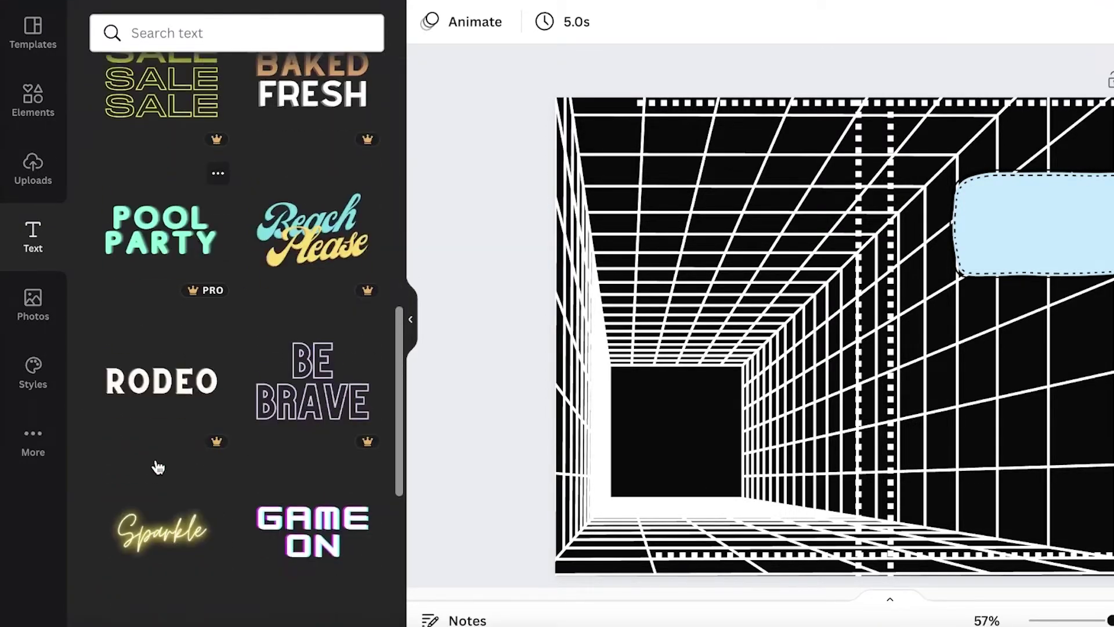
scroll(329, 388, "down", 5)
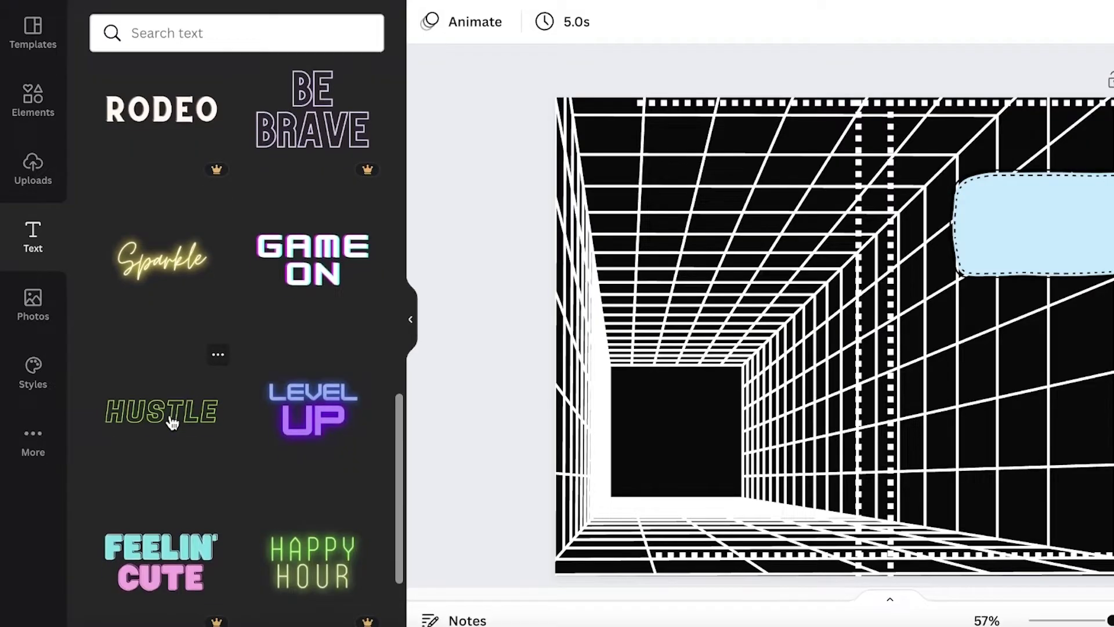
left_click(192, 412)
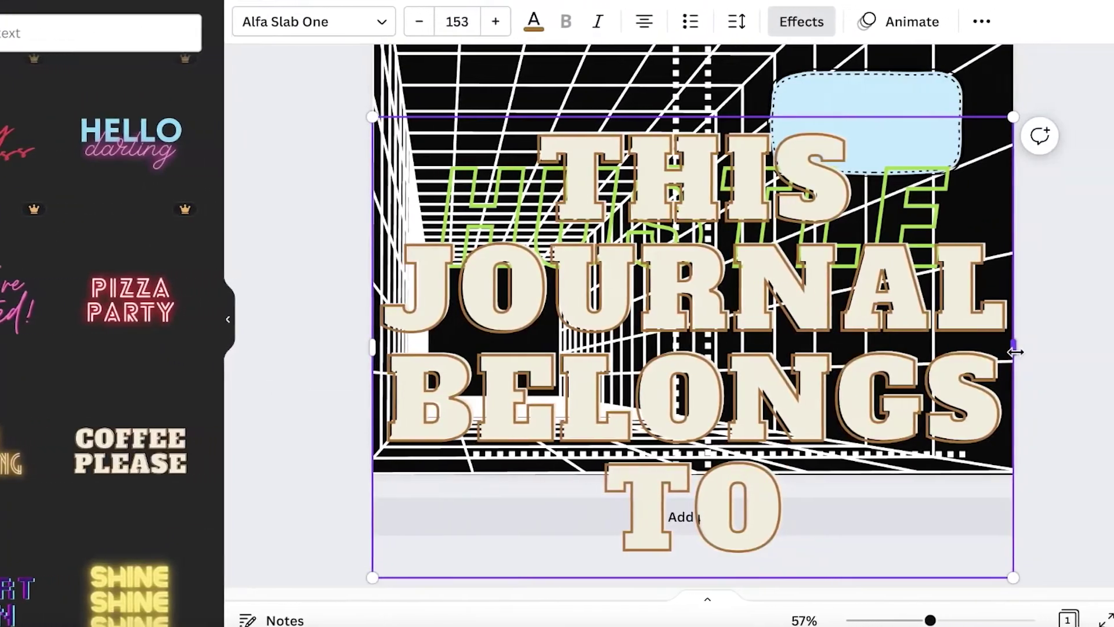
Shrink the THIS JOURNAL BELONGS TO text to size 39.3 over the blue label and delete the HUSTLE text
left_click_drag(1016, 352, 1113, 348)
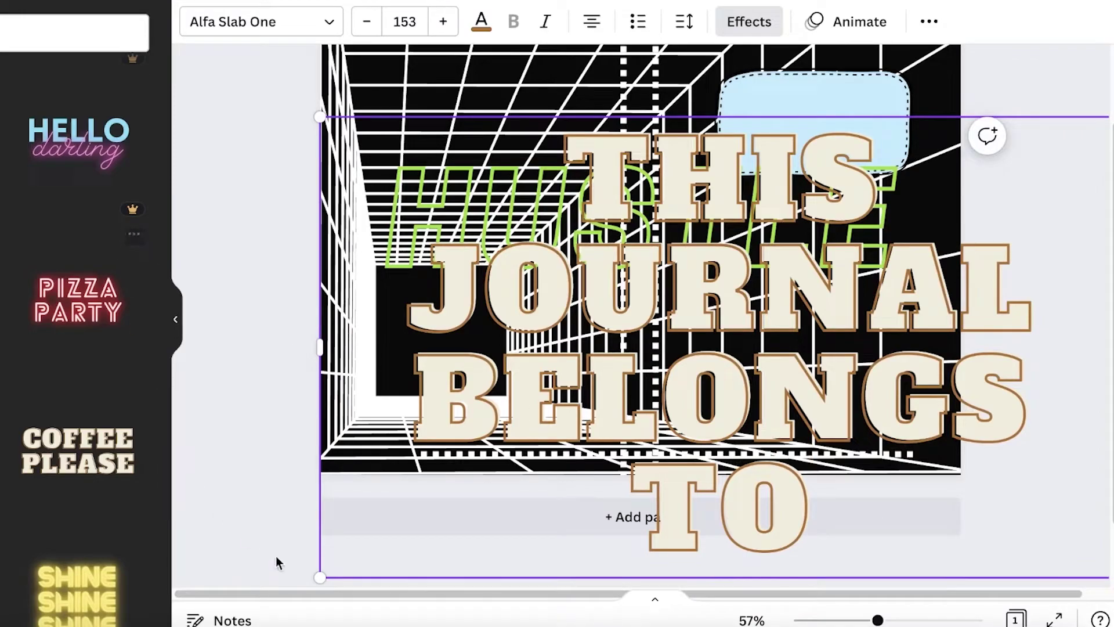
left_click_drag(320, 570, 913, 256)
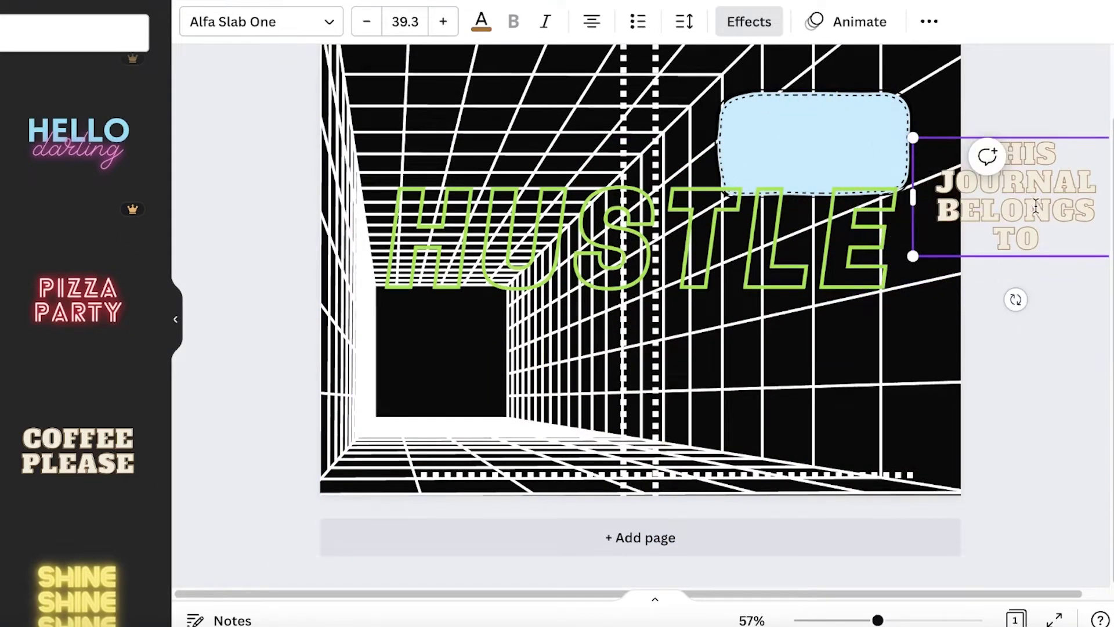
left_click_drag(1032, 133, 760, 69)
left_click(691, 249)
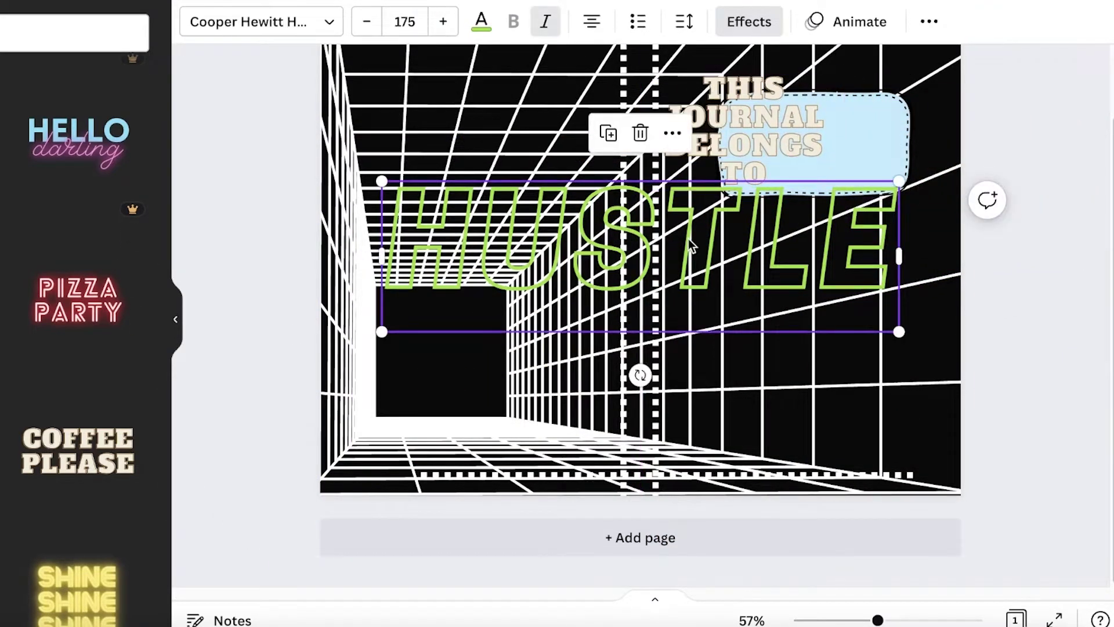
key("BackSpace")
Resize the THIS JOURNAL BELONGS TO text to size 22.4 on two lines and fit it inside the blue label's upper half
left_click(736, 136)
scroll(791, 197, "up", 1)
left_click(791, 196)
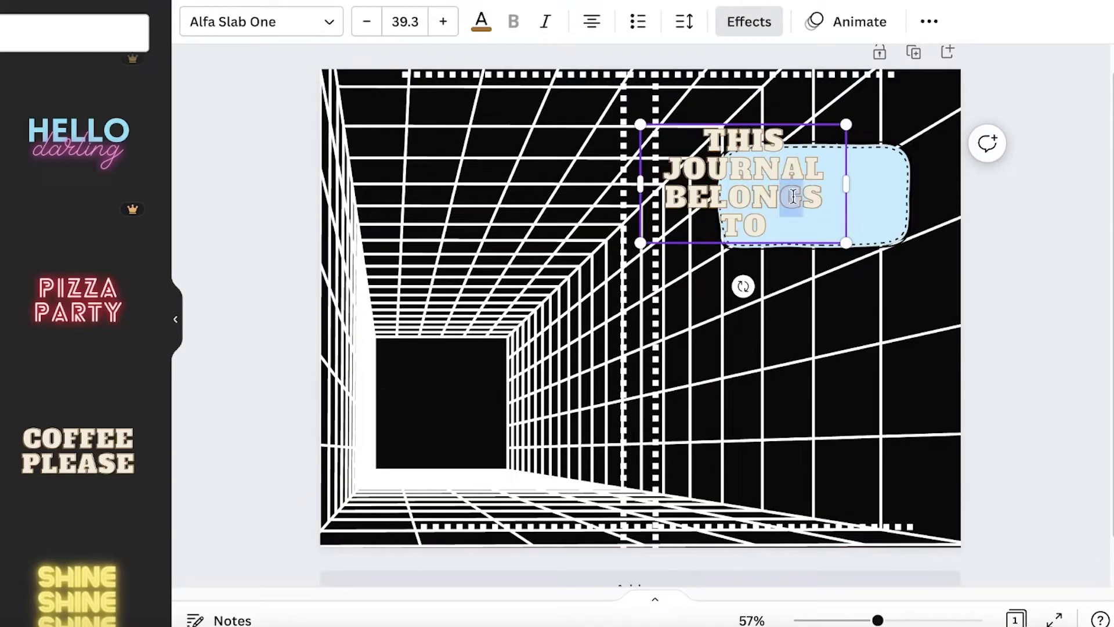
mouse_move(847, 179)
left_mouse_down()
mouse_move(1004, 156)
mouse_move(941, 174)
mouse_move(848, 160)
left_mouse_up()
left_click_drag(760, 194, 836, 234)
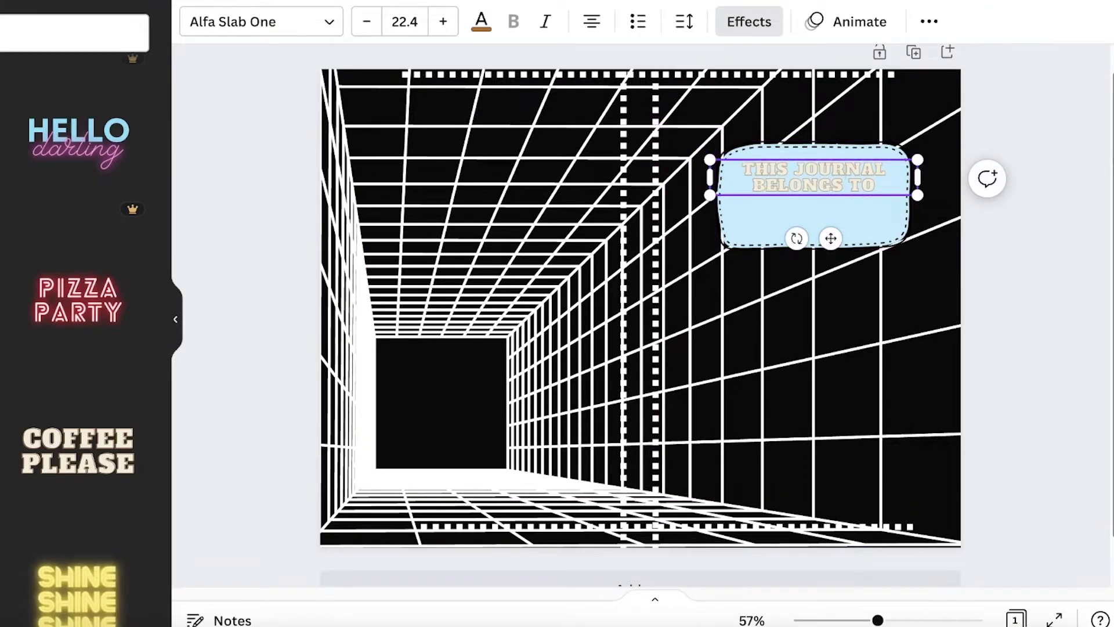
Set the THIS JOURNAL BELONGS TO text color to the custom blue #1230AF
left_click(471, 23)
left_click(36, 120)
left_click_drag(177, 283, 230, 282)
left_click(216, 190)
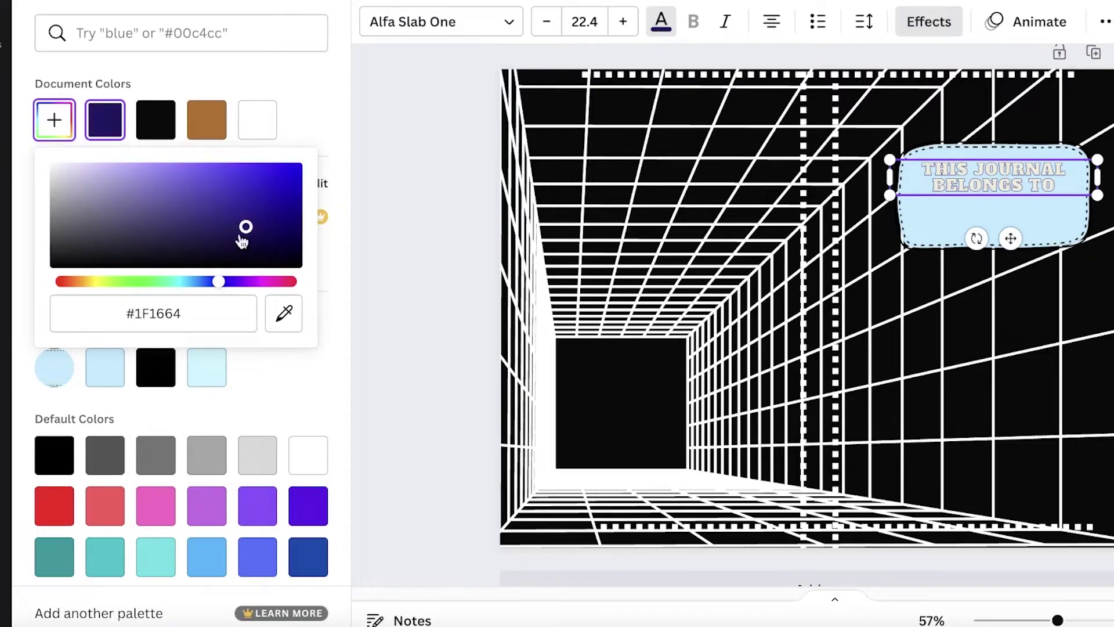
left_click_drag(212, 290, 203, 290)
left_click(285, 89)
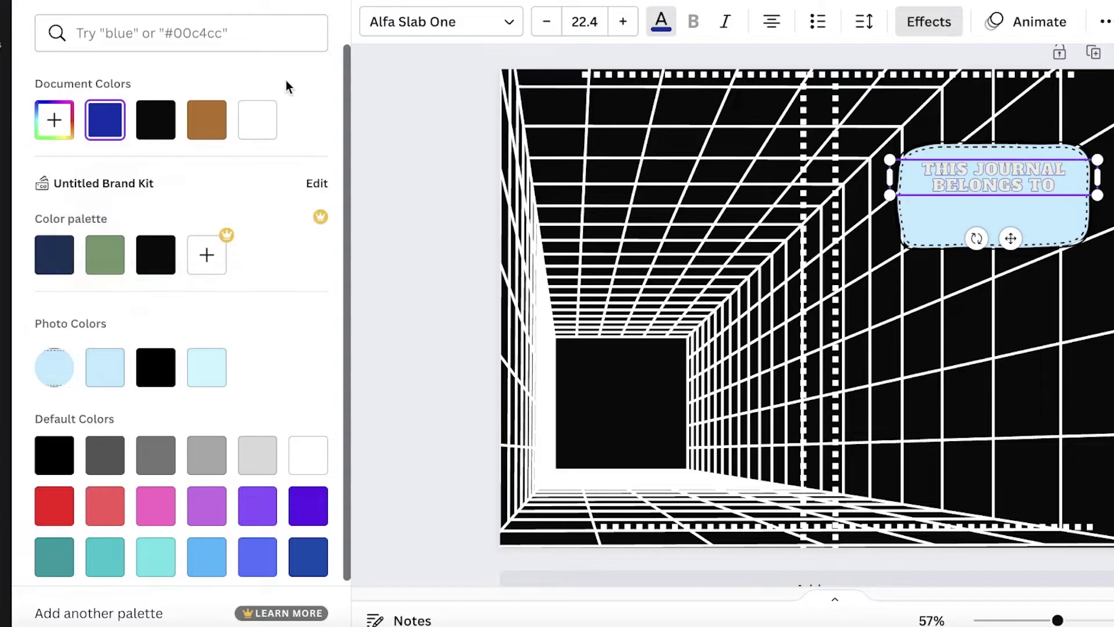
Set the effect color of the THIS JOURNAL BELONGS TO text to white, #FFFFFF
left_click(958, 22)
left_click(299, 516)
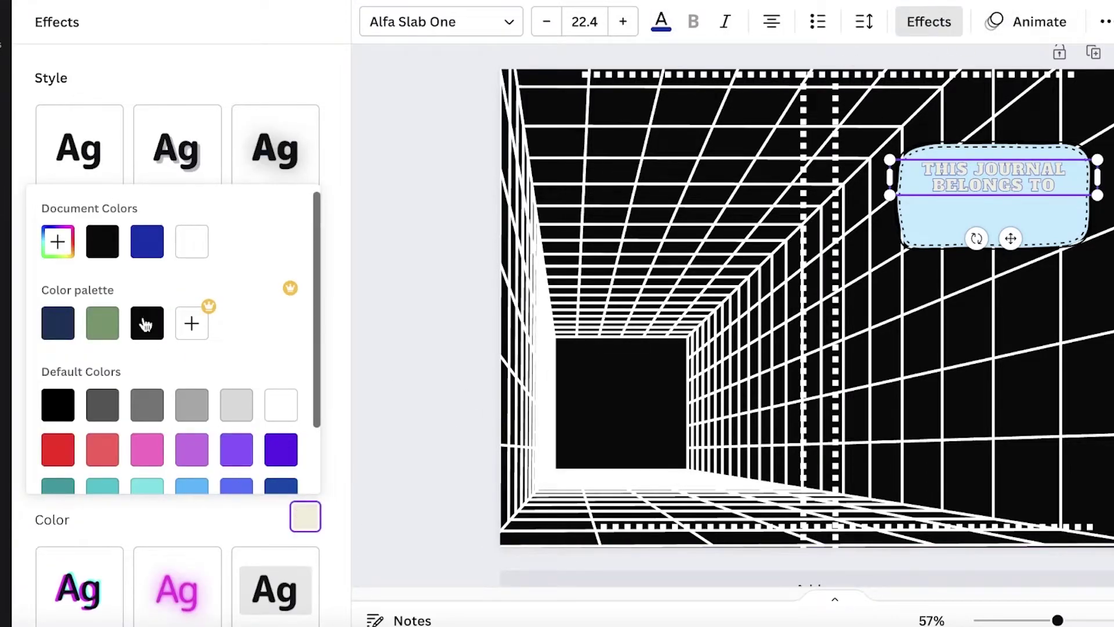
left_click(140, 244)
left_click(75, 244)
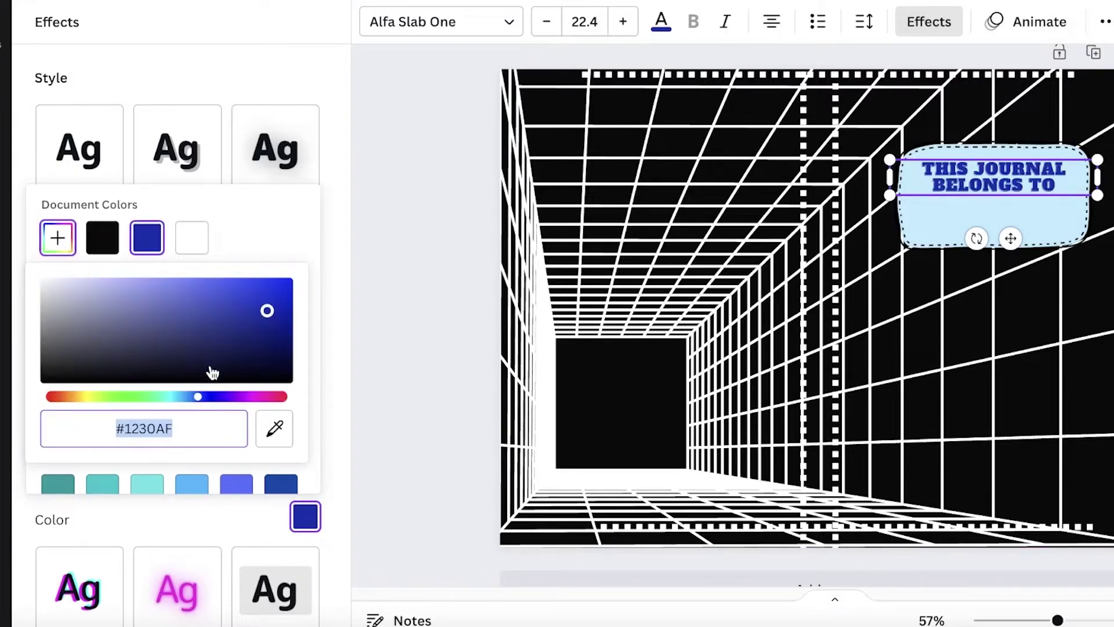
left_click(141, 302)
left_click_drag(132, 304, 130, 283)
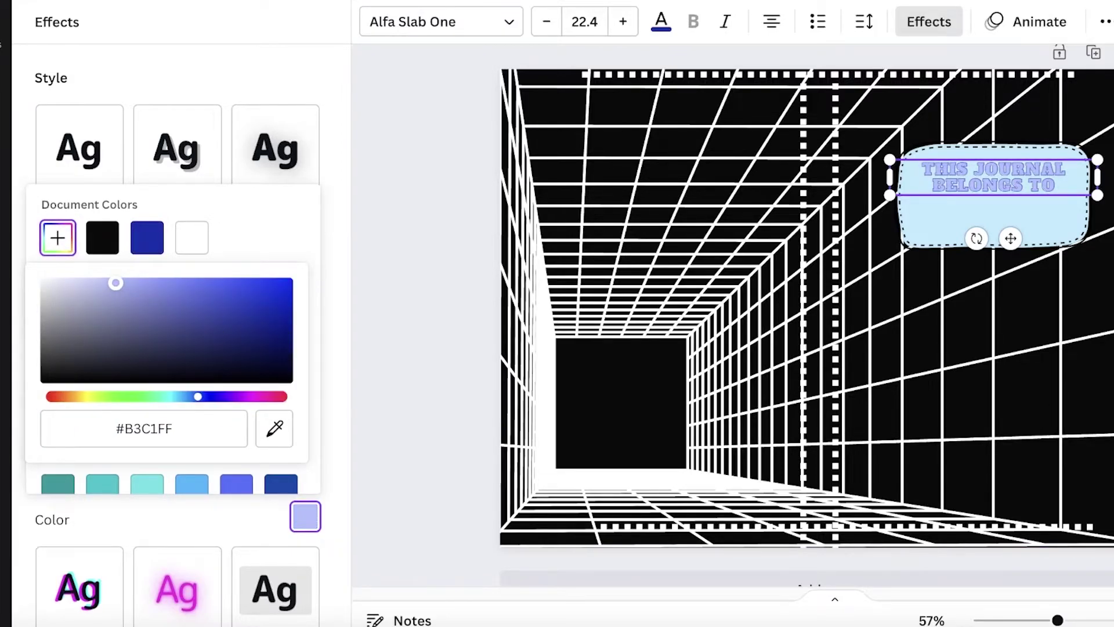
left_click_drag(199, 397, 180, 397)
left_click_drag(87, 289, 88, 271)
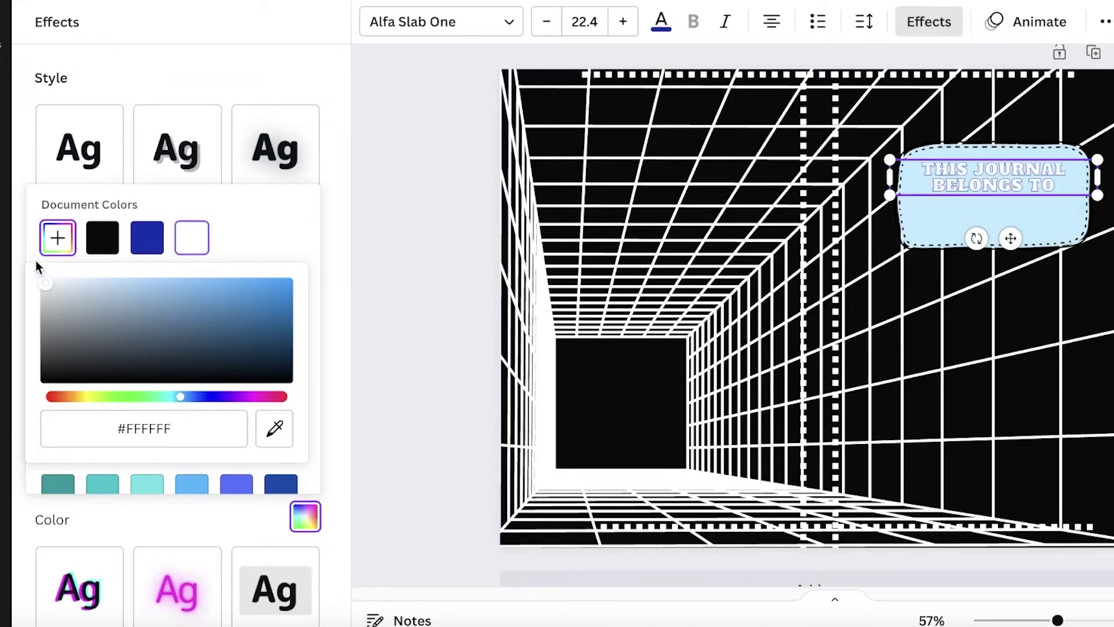
left_click(365, 289)
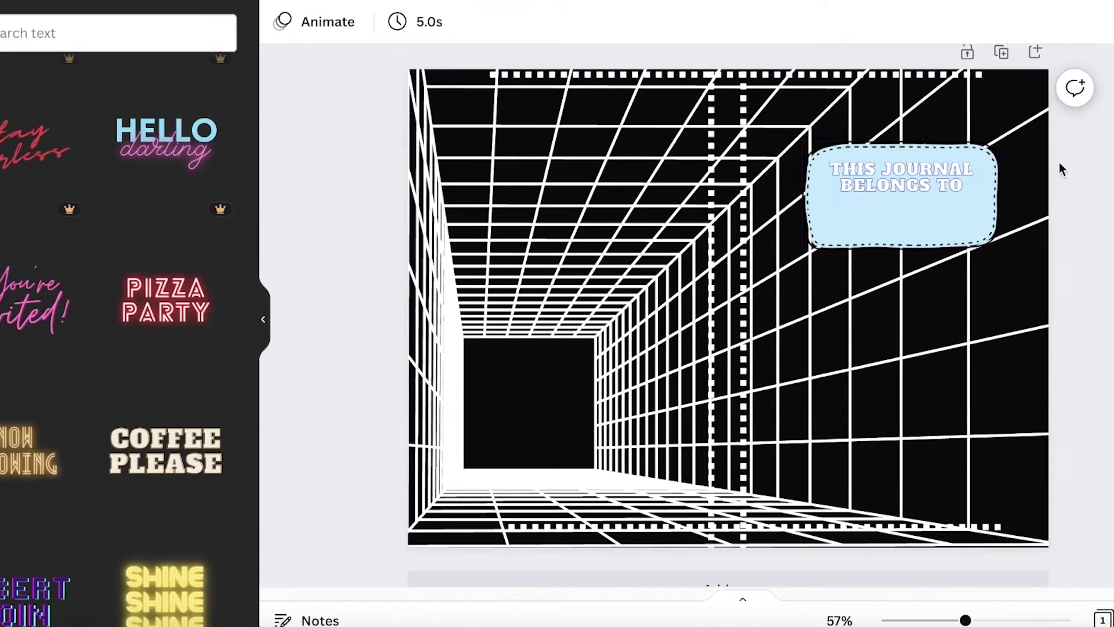
Delete the horizontal dotted guides along the cover's upper and lower edges and reposition the perspective grid over the cover
scroll(1022, 151, "down", 2)
scroll(936, 192, "up", 3)
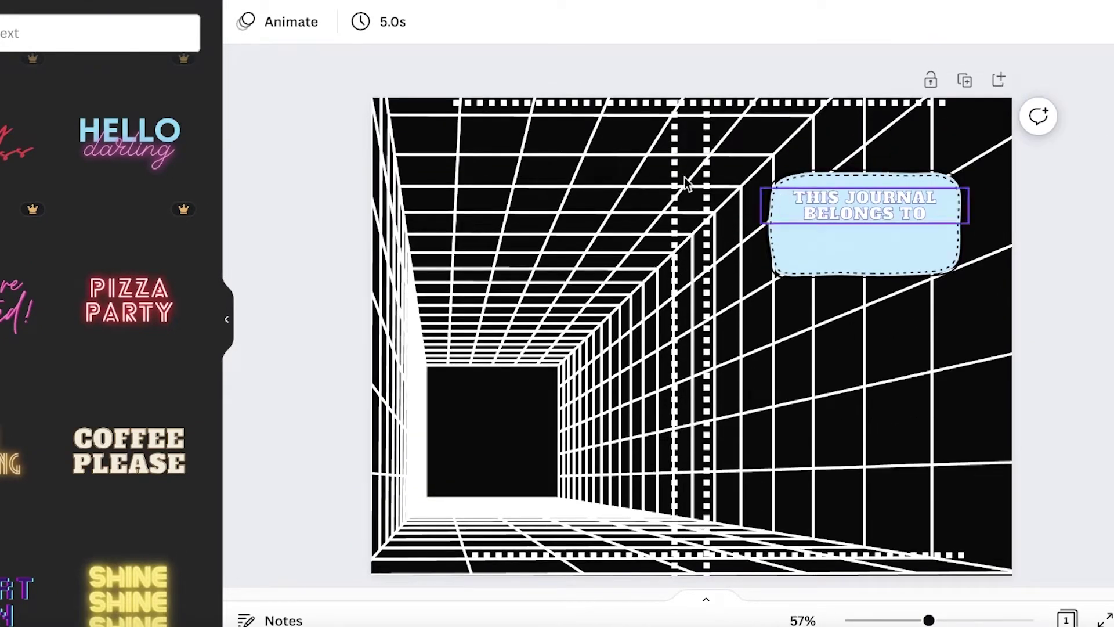
left_click(633, 110)
left_click(733, 86)
left_click(736, 127)
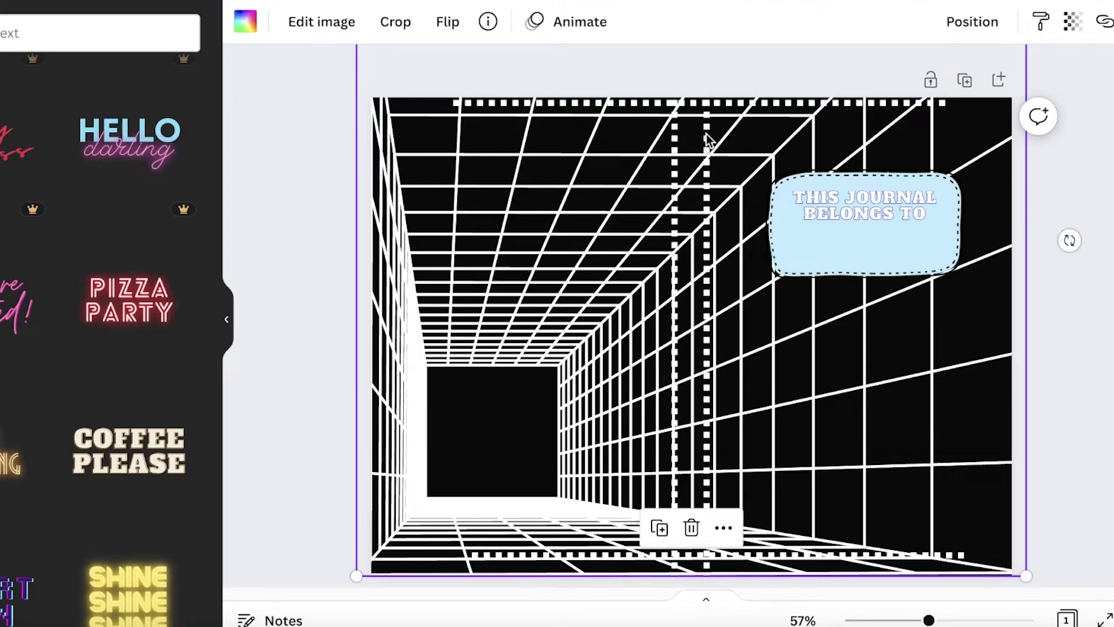
left_click_drag(713, 137, 442, 194)
left_click(922, 102)
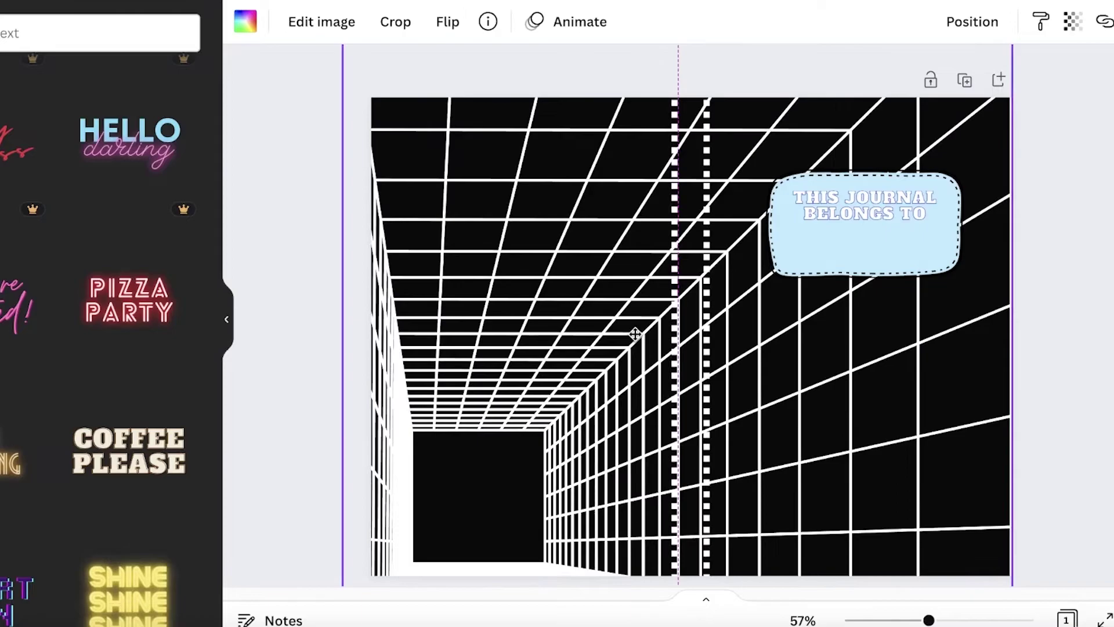
left_click_drag(635, 334, 625, 299)
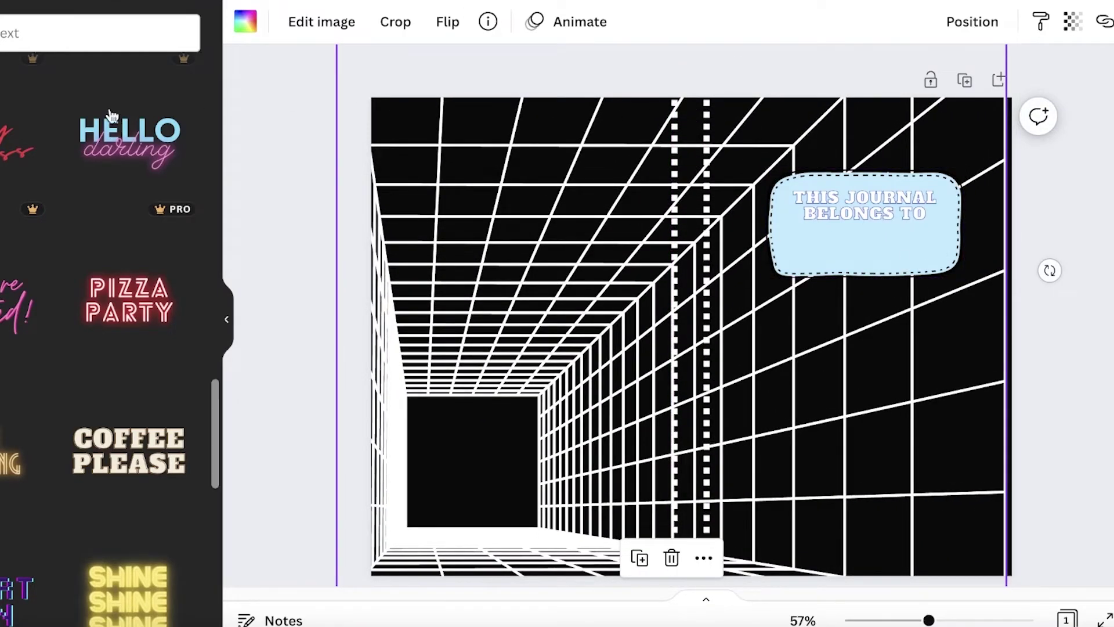
Search the graphics for "grid" and add the graphic with four horizontal wavy lines
left_click(7, 99)
left_click(47, 38)
double_click(230, 42)
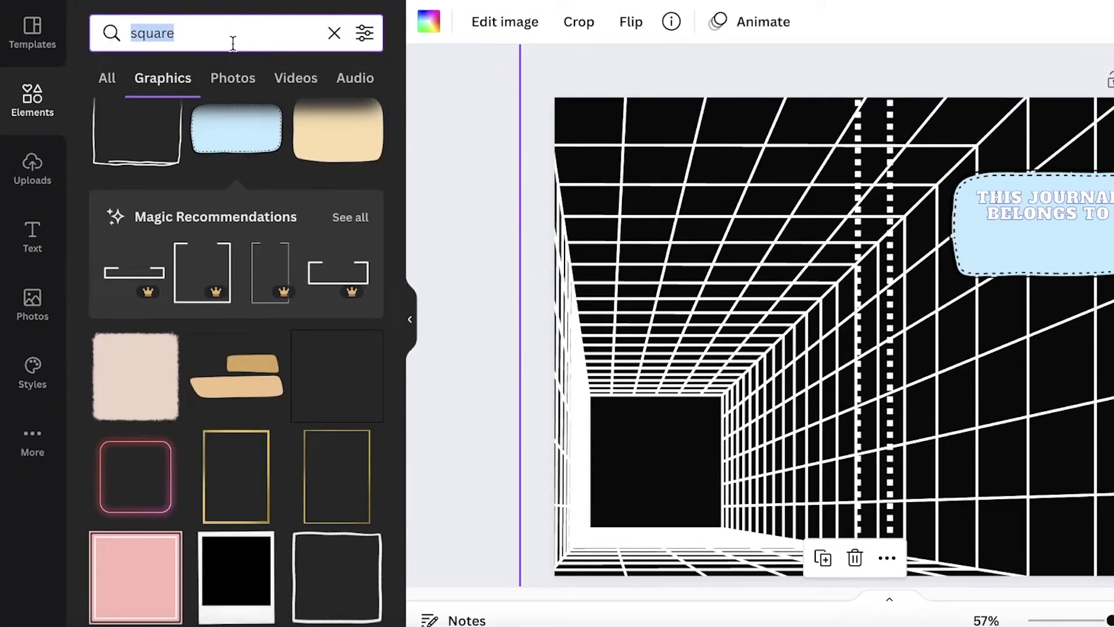
type("flowe")
key("BackSpace")
key("BackSpace")
key("BackSpace")
key("BackSpace")
key("BackSpace")
type("grid")
key("Return")
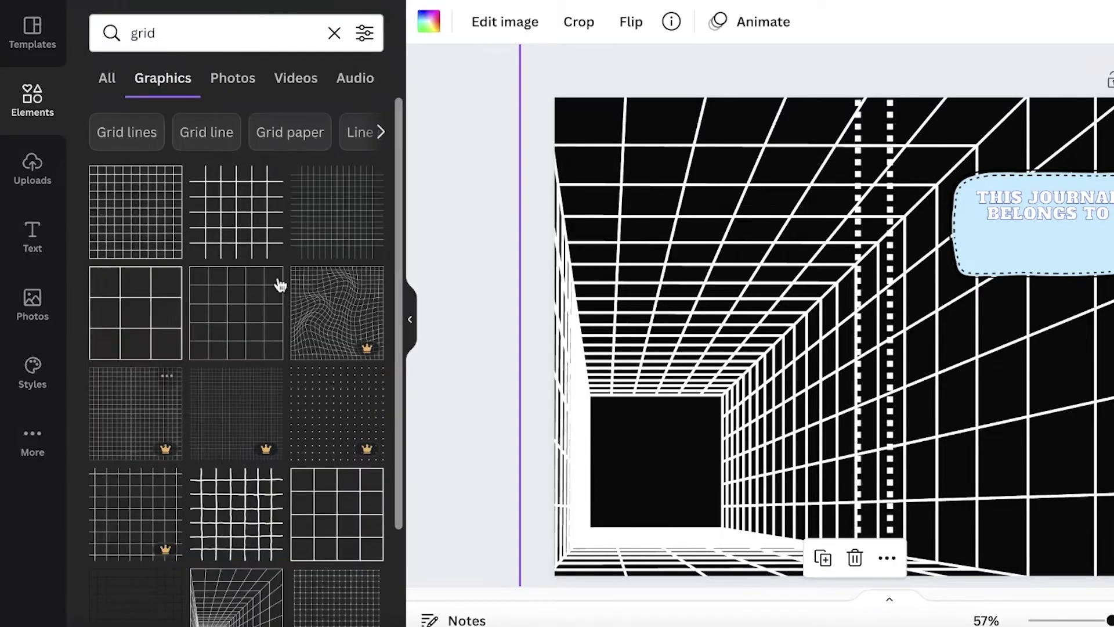
scroll(232, 316, "down", 5)
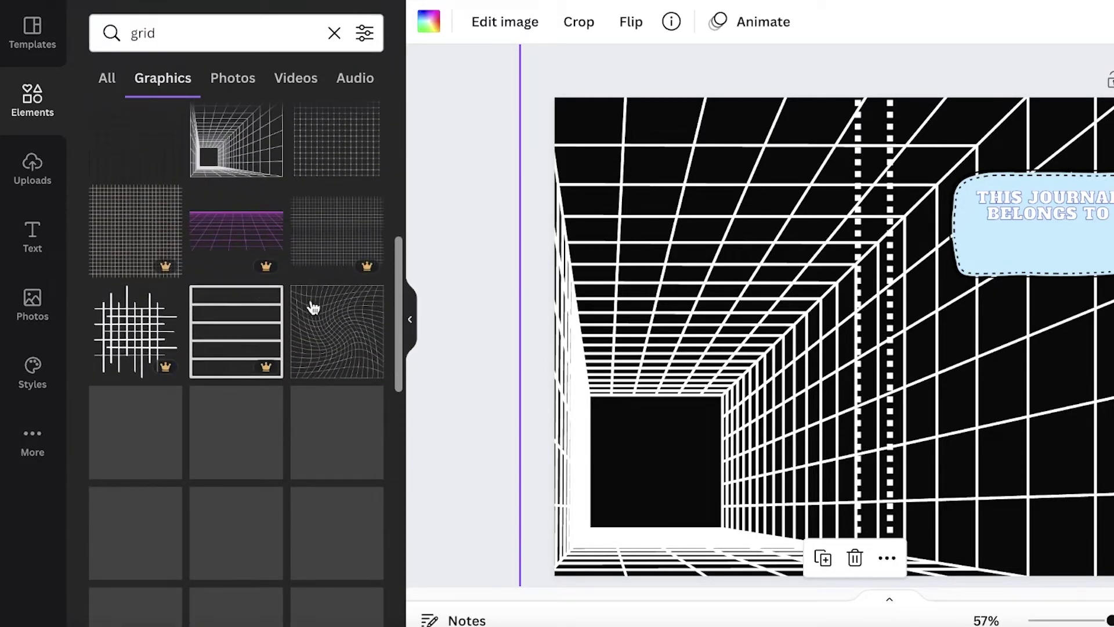
scroll(311, 298, "down", 5)
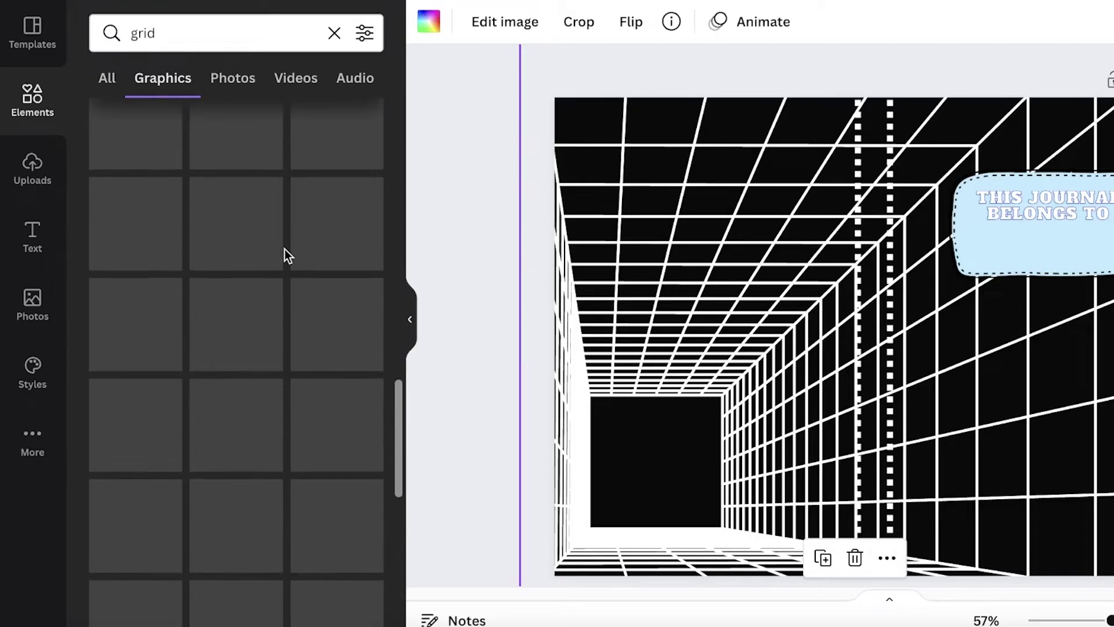
scroll(179, 232, "up", 5)
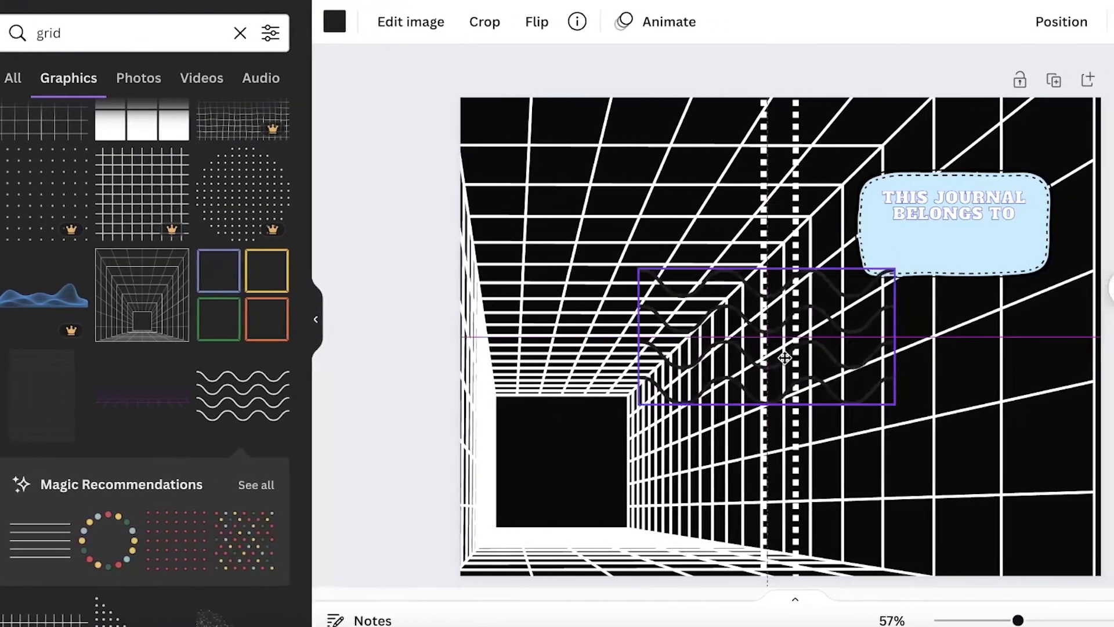
Rotate the wavy lines graphic upright, shrink it and place it at the top of the spine between the dotted guides
mouse_move(857, 423)
left_mouse_down()
mouse_move(929, 360)
mouse_move(948, 235)
left_mouse_up()
left_click_drag(732, 236, 707, 237)
left_click_drag(609, 302, 701, 275)
mouse_move(729, 336)
left_mouse_down()
mouse_move(641, 170)
mouse_move(658, 146)
left_mouse_up()
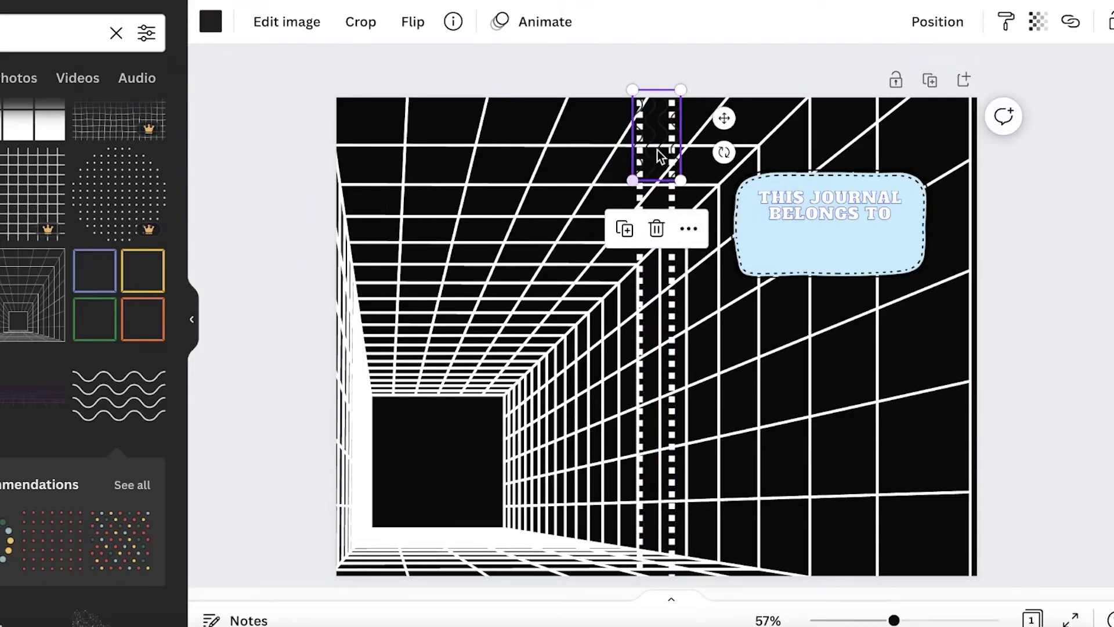
Move the perspective grid down off the spine's top end and recolor the wavy lines graphic dark blue
left_click(1074, 145)
left_click_drag(397, 293, 312, 557)
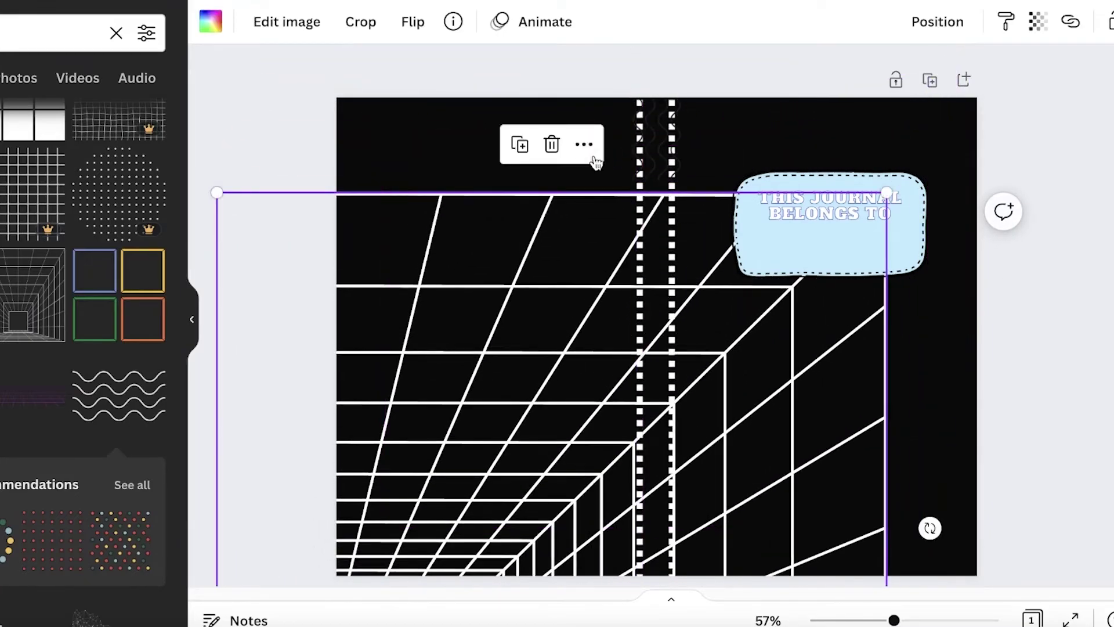
left_click(629, 180)
left_click(647, 152)
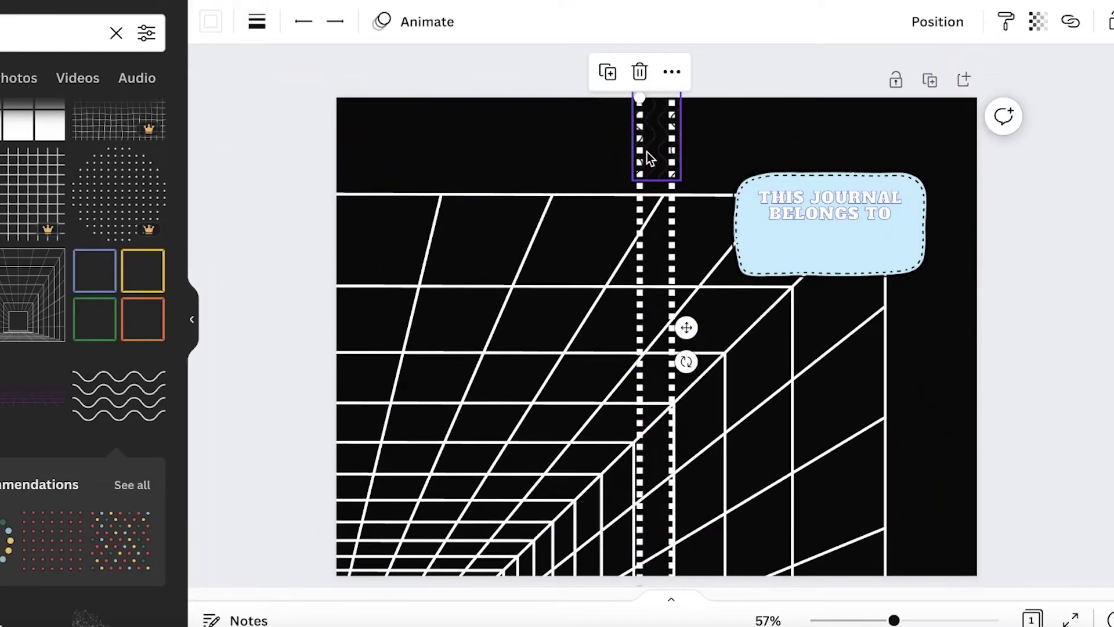
left_click(210, 21)
left_click(92, 119)
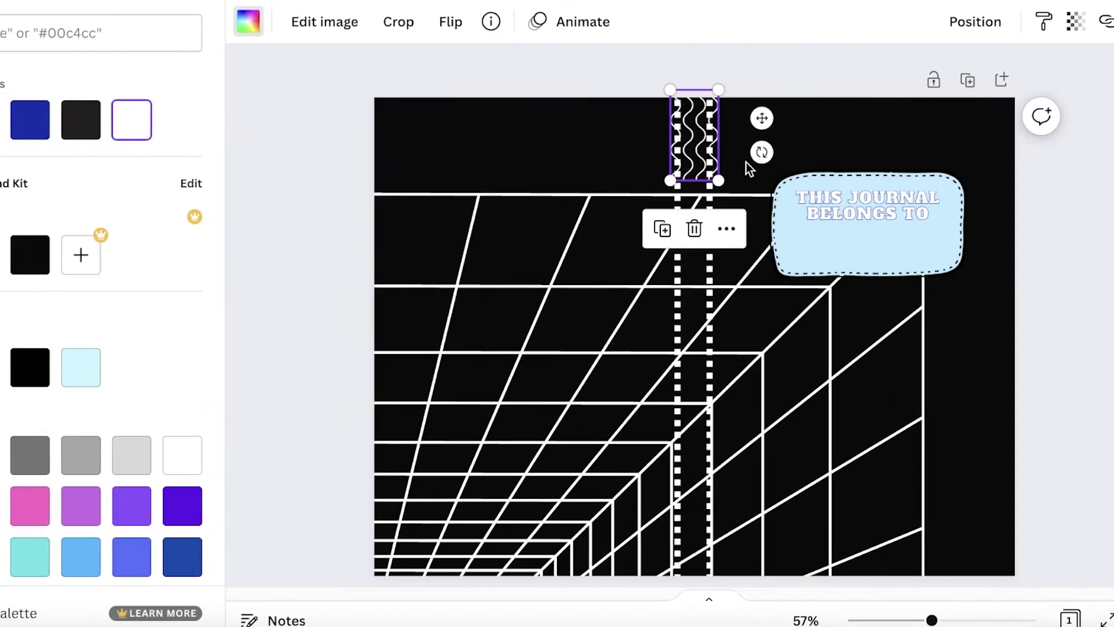
left_click(257, 556)
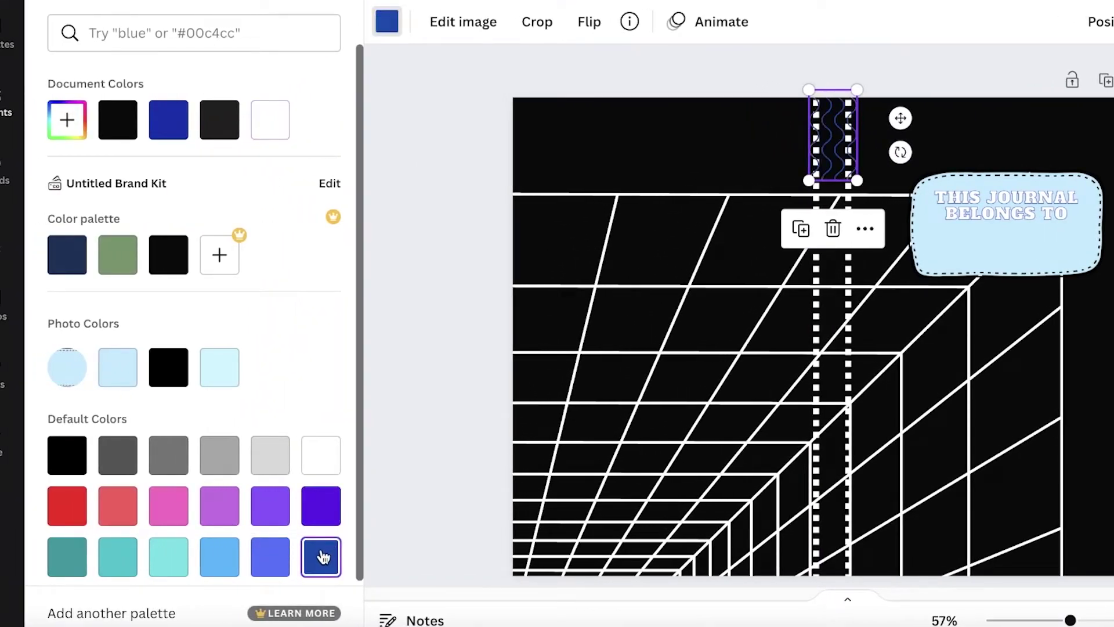
Delete the two vertical dotted guides along the spine and move the perspective grid back over the whole cover
left_click(544, 133)
left_click(816, 187)
key("BackSpace")
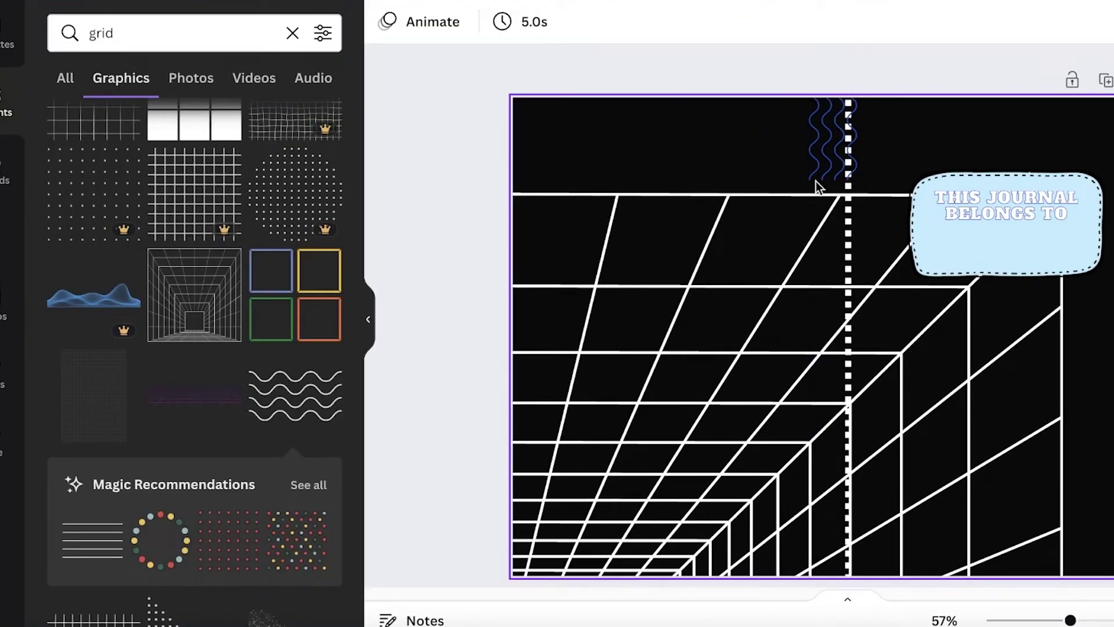
left_click(848, 192)
key("BackSpace")
left_click_drag(743, 300, 816, 190)
left_click(825, 152)
left_click_drag(573, 416, 571, 350)
Duplicate the blue wavy lines repeatedly and align the copies end to end down the full length of the spine
left_click(838, 152)
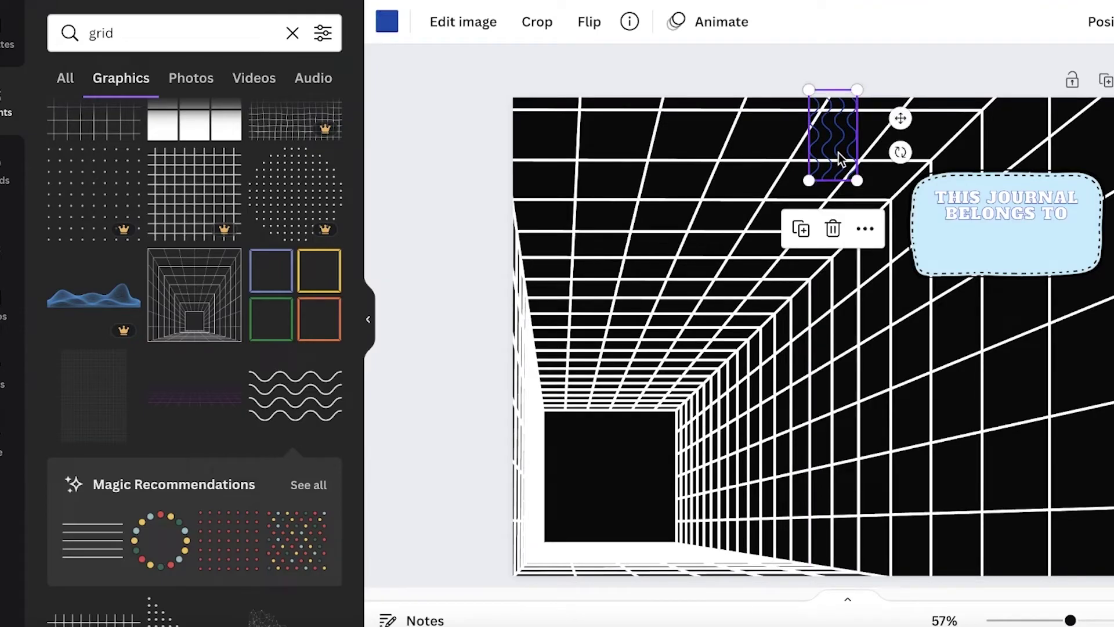
left_click_drag(840, 148, 853, 340)
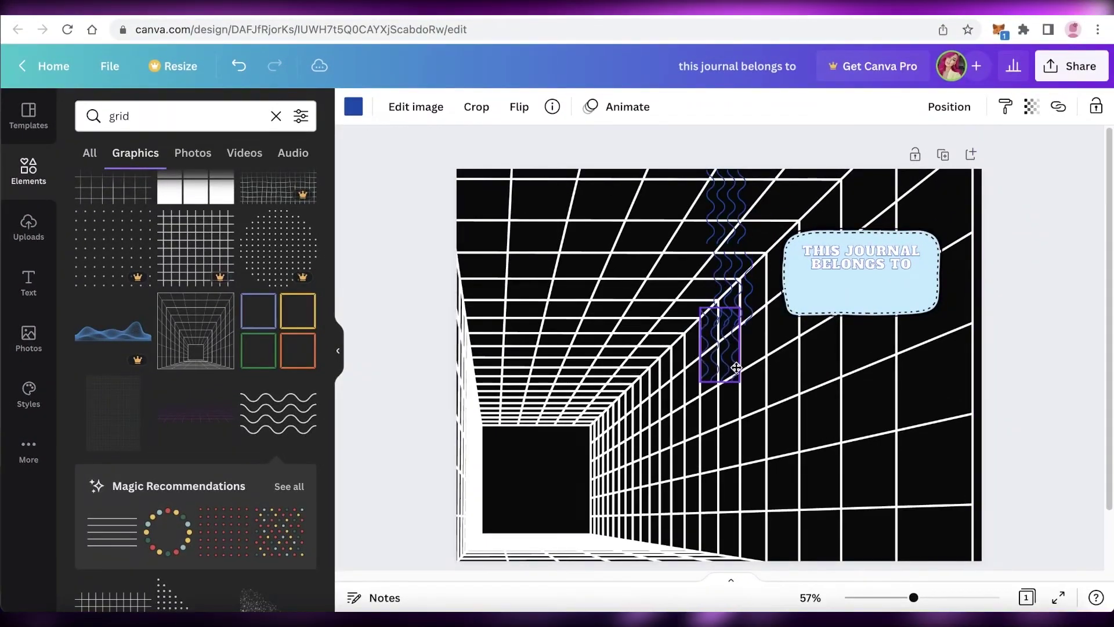
left_click_drag(736, 368, 751, 386)
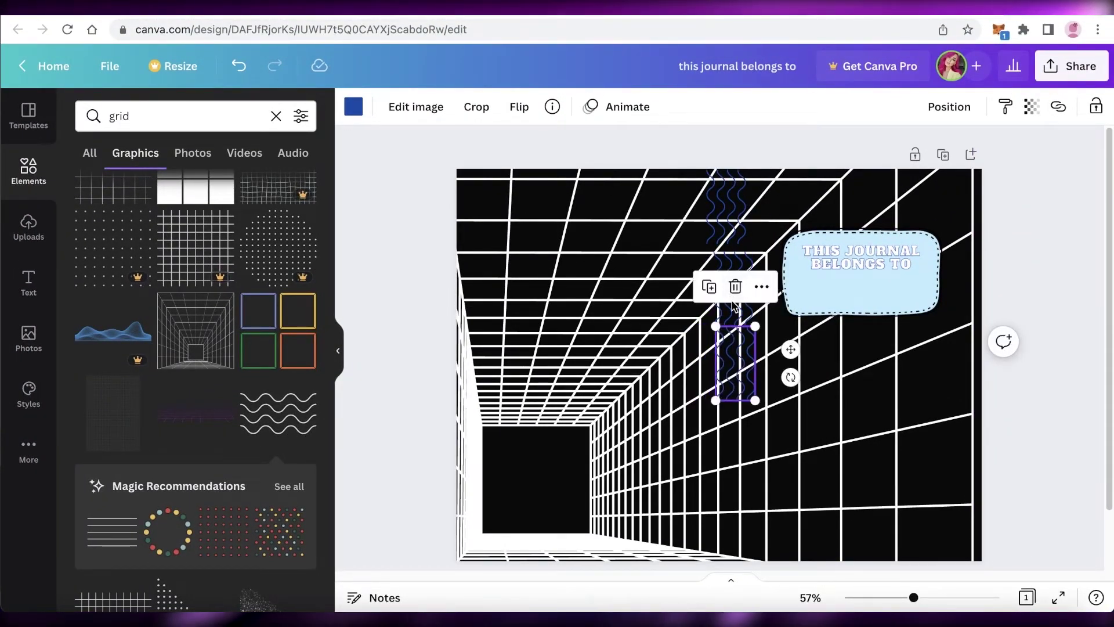
left_click_drag(735, 259, 727, 256)
left_click_drag(742, 376, 735, 381)
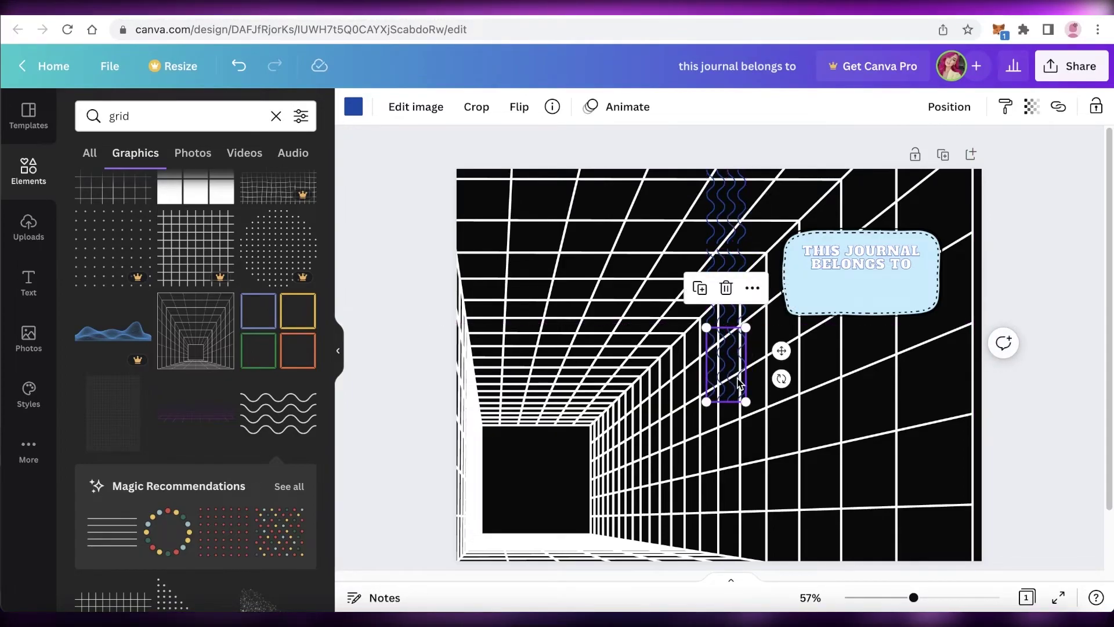
left_click(1046, 334)
scroll(673, 178, "down", 2)
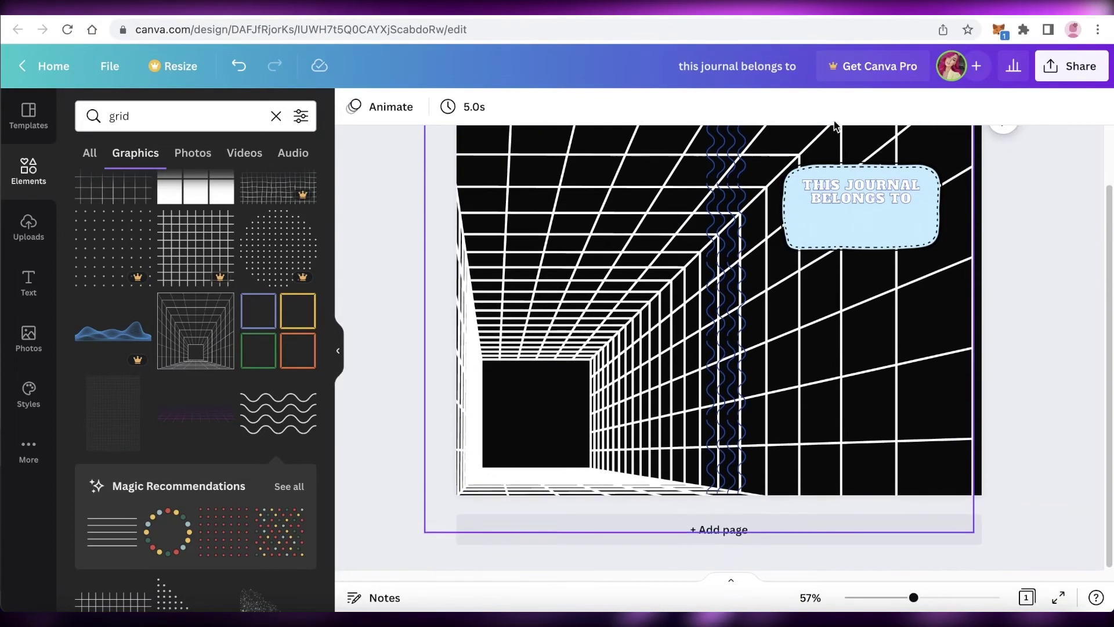
scroll(658, 174, "up", 2)
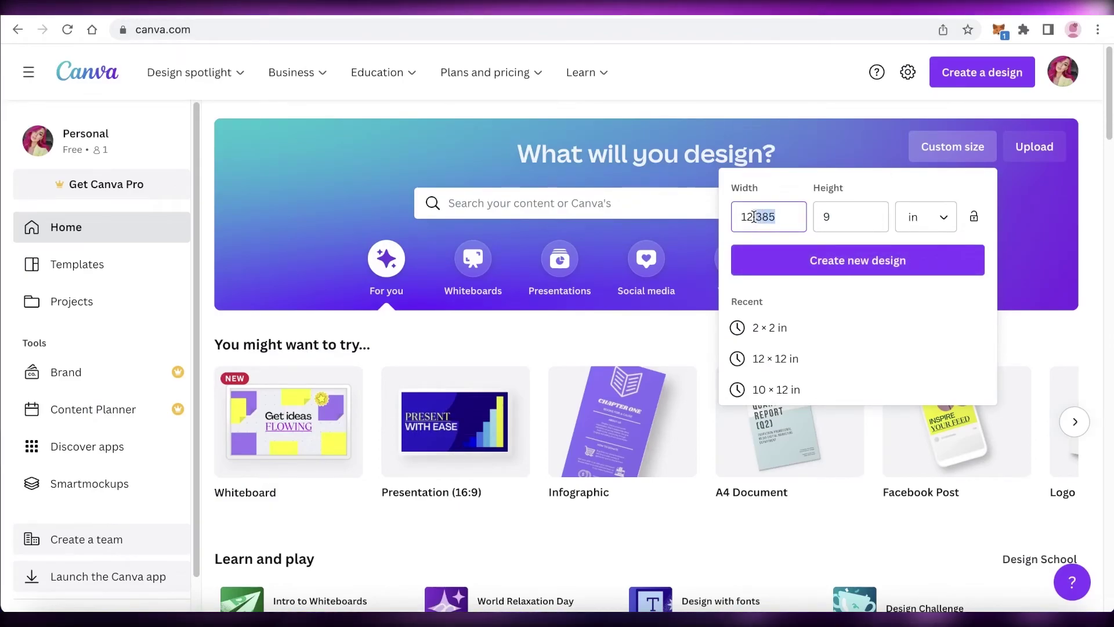
Create a new custom-size design 6 in wide and 9 in high
key("BackSpace")
left_click(872, 264)
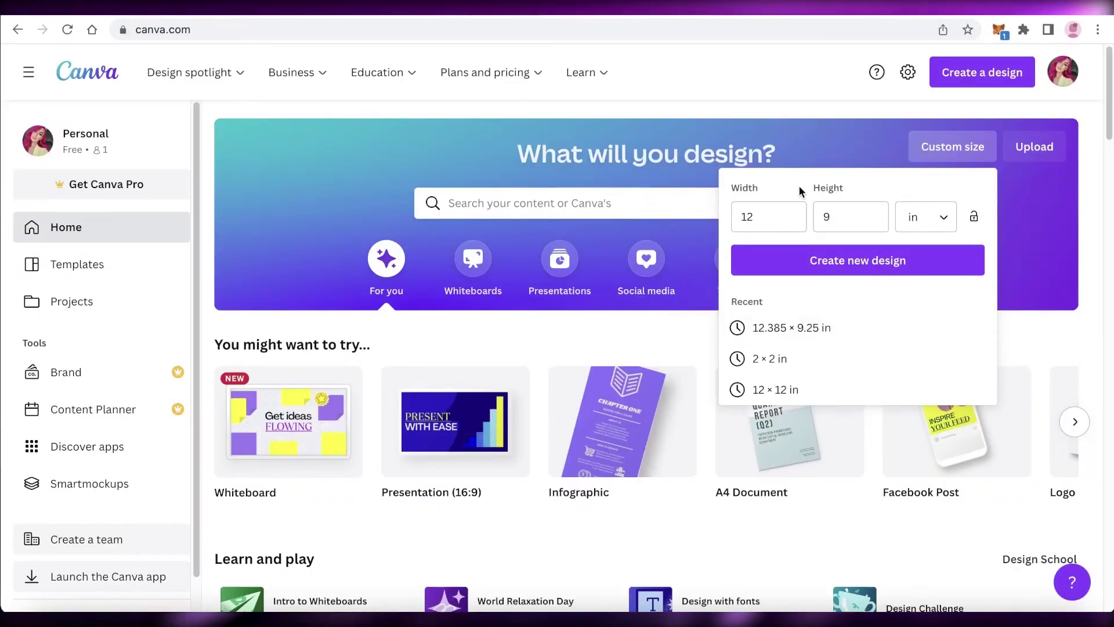
key("BackSpace")
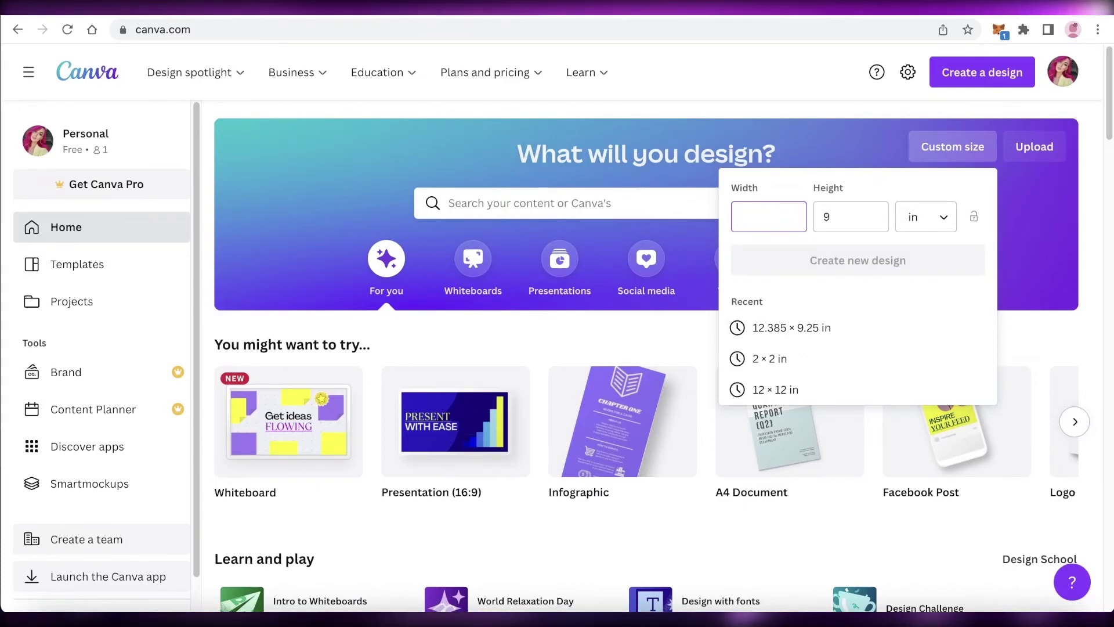
type("6")
left_click(835, 268)
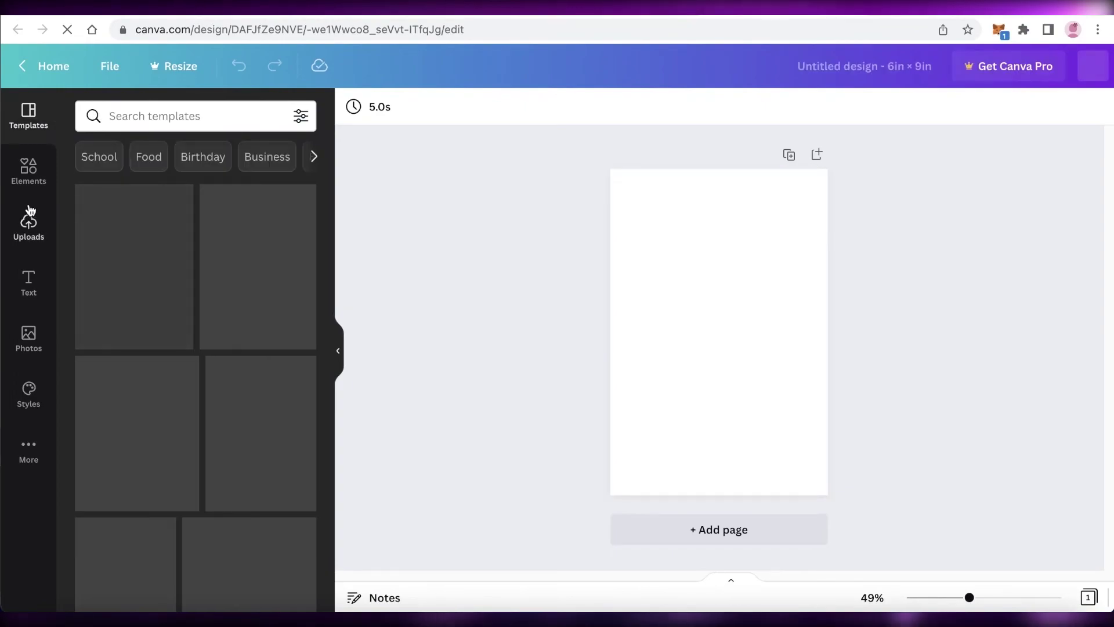
Add a plain straight line to the blank page and color it gray
left_click(137, 116)
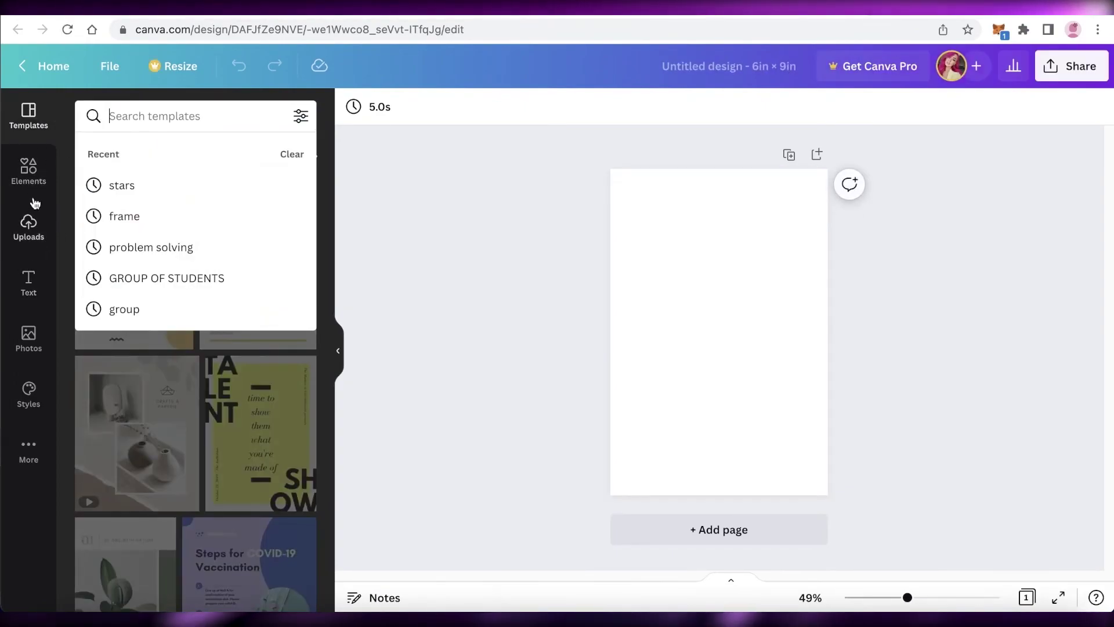
left_click(32, 196)
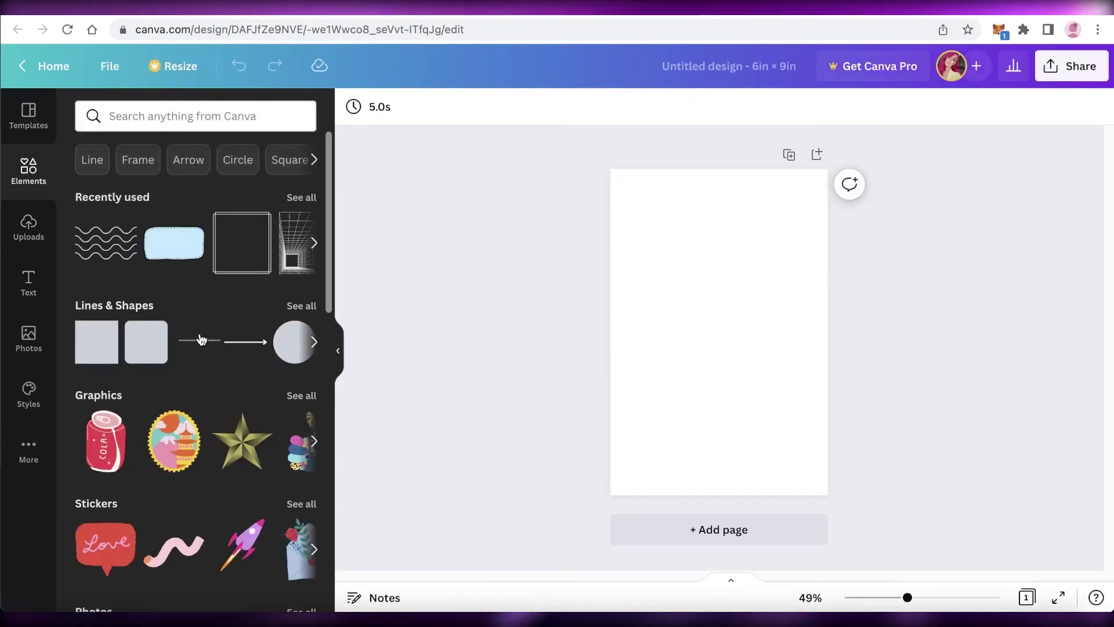
left_click(196, 342)
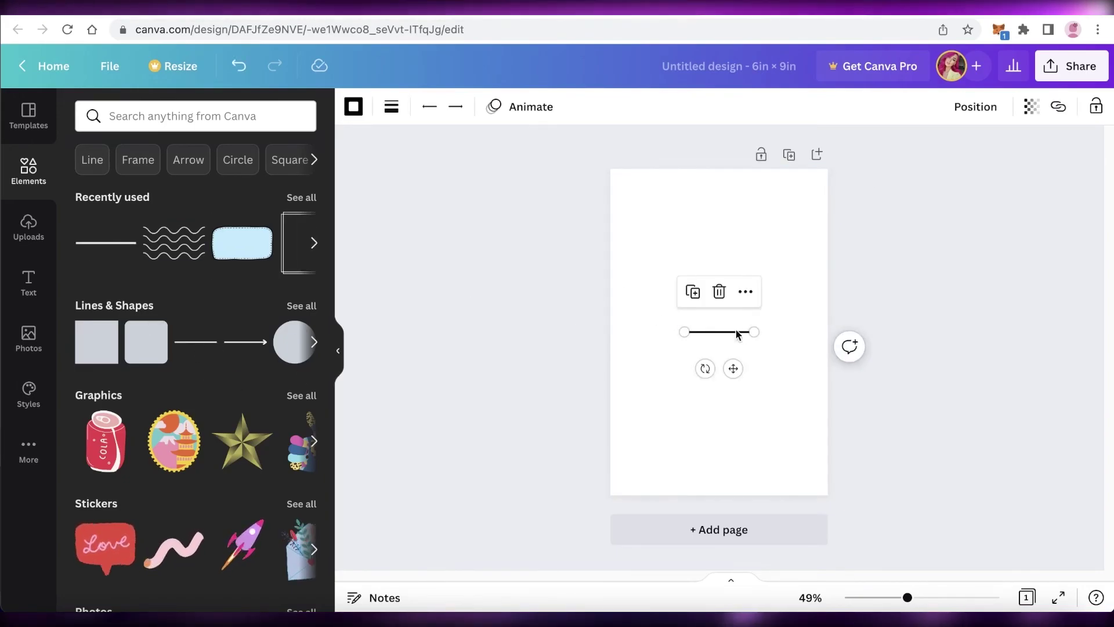
left_click(354, 107)
left_click(215, 386)
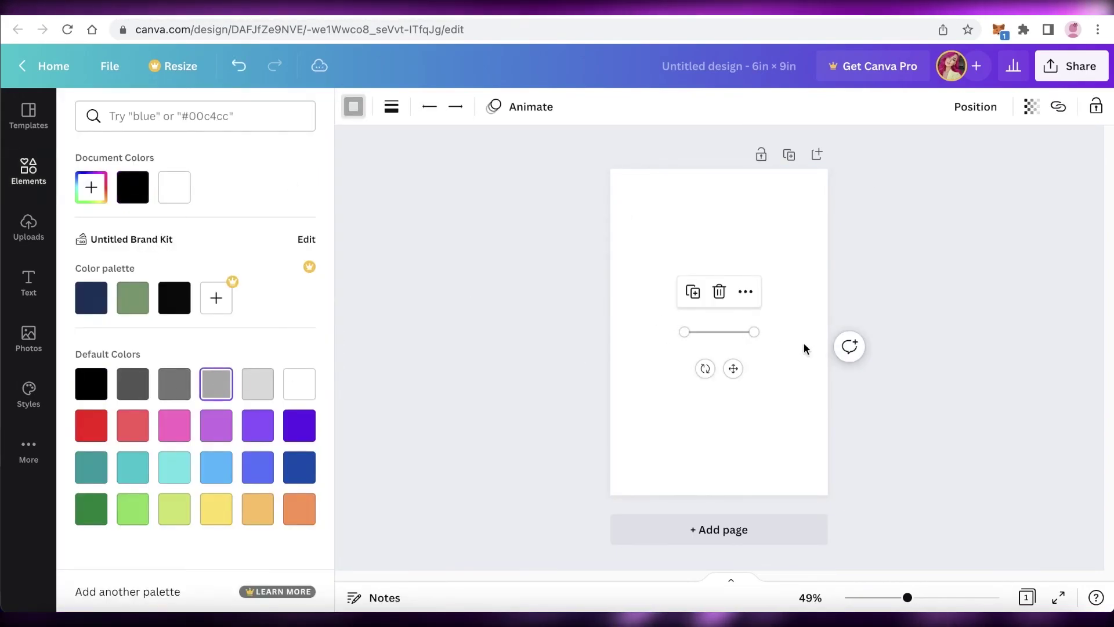
Stretch the gray line across the upper part of the page, then duplicate it and align the copy a short distance below
left_click_drag(672, 254, 805, 217)
key("super+d")
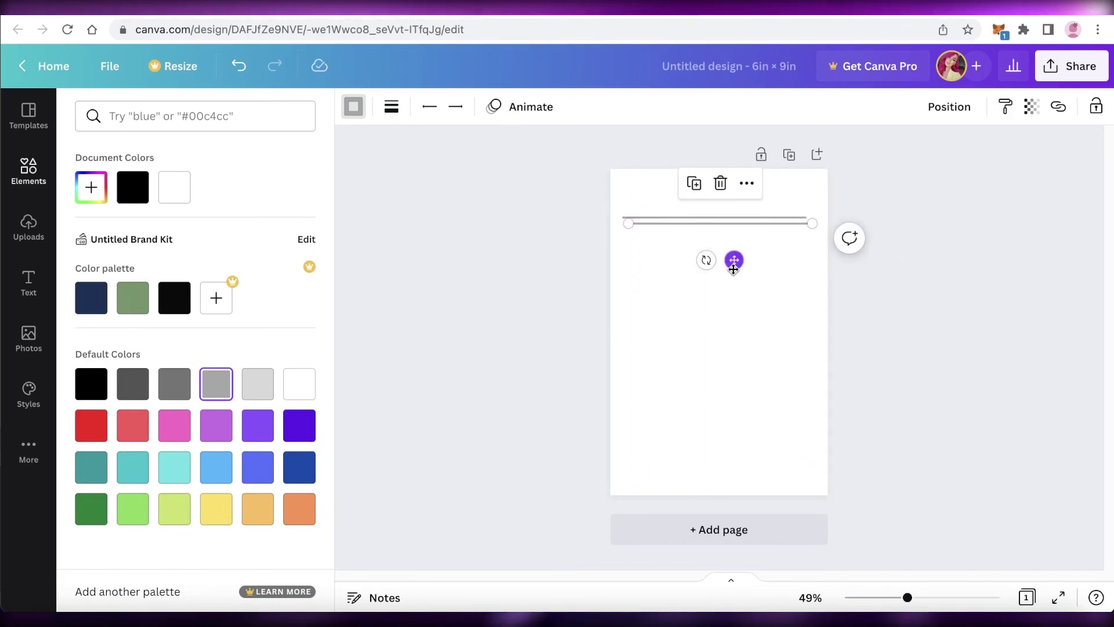
left_click_drag(734, 267, 733, 286)
left_click(1057, 139)
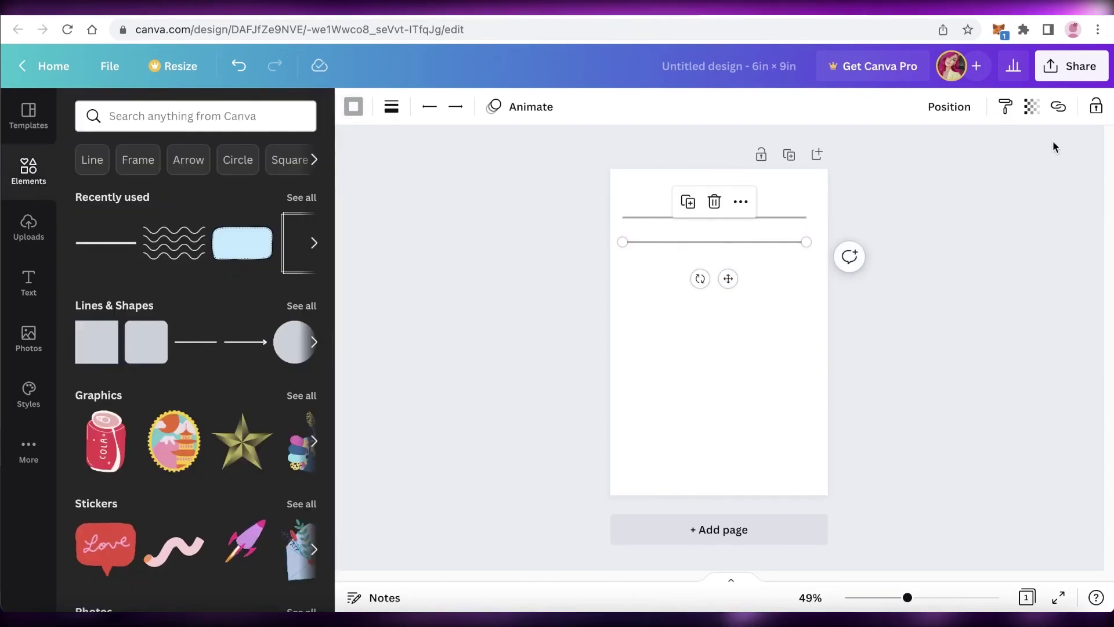